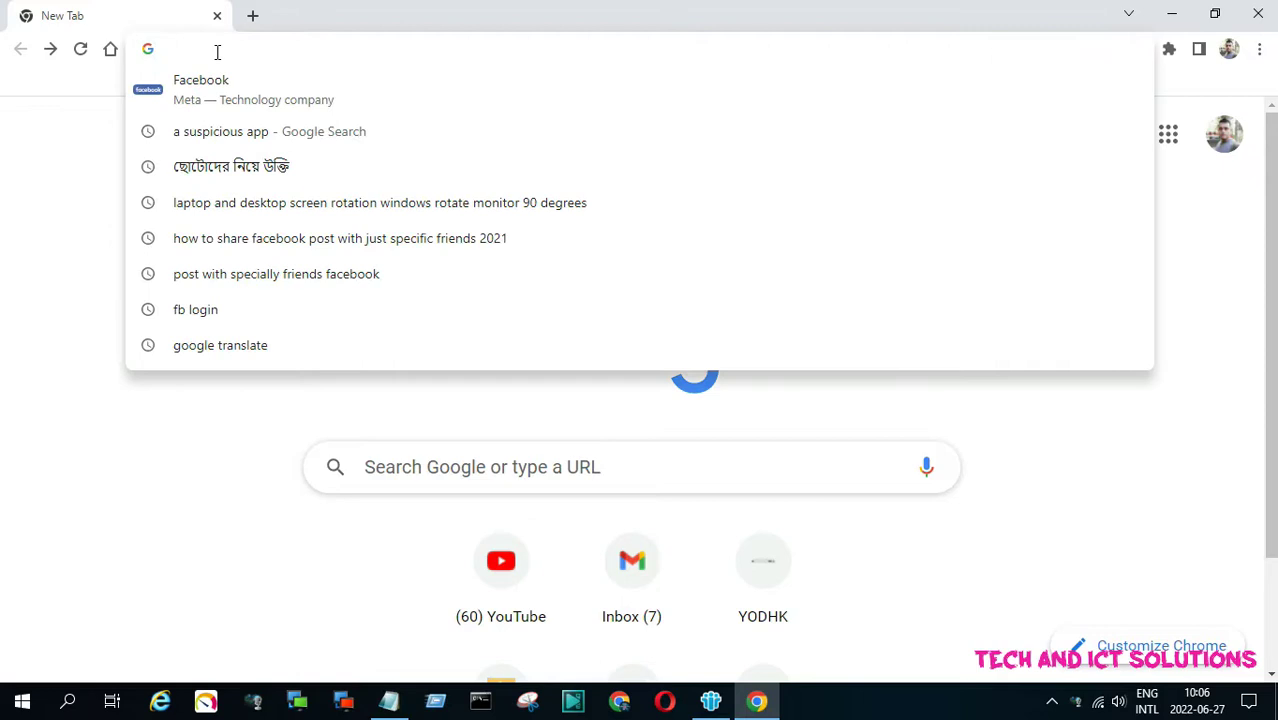
# - Look up Google Forms from the browser's address bar and create a new blank form
pyautogui.write('goog')
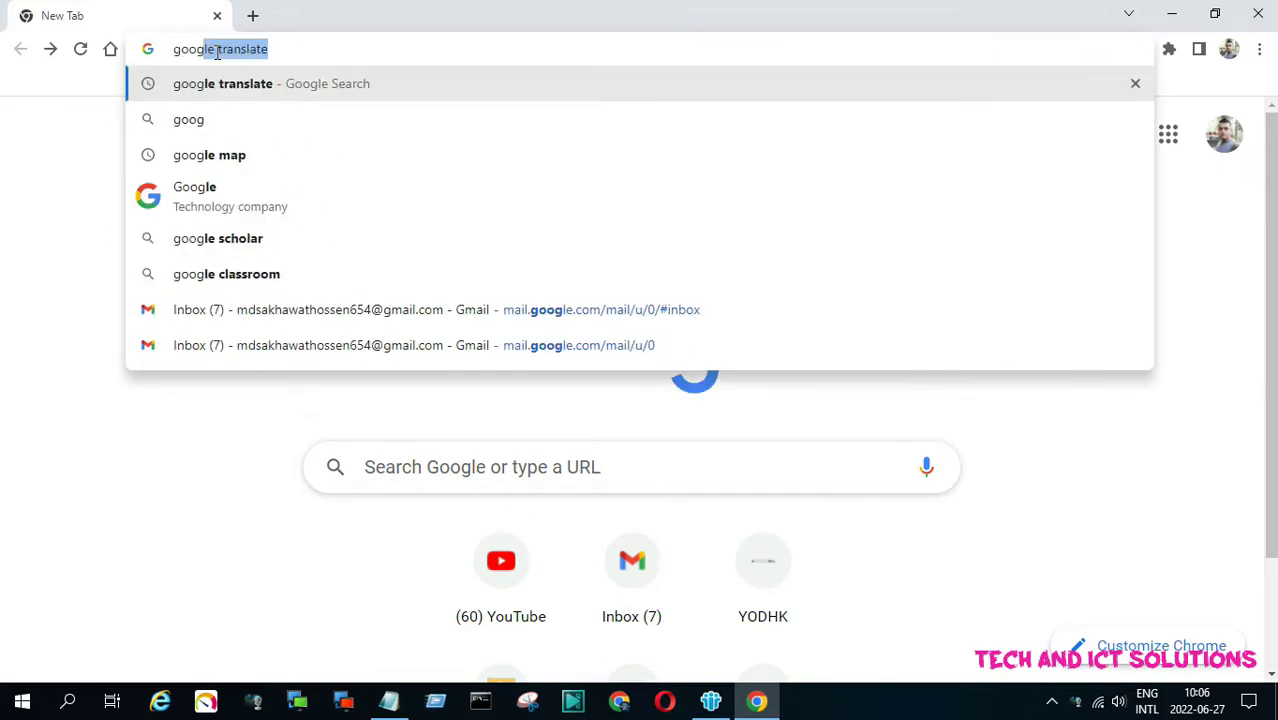
pyautogui.write('le')
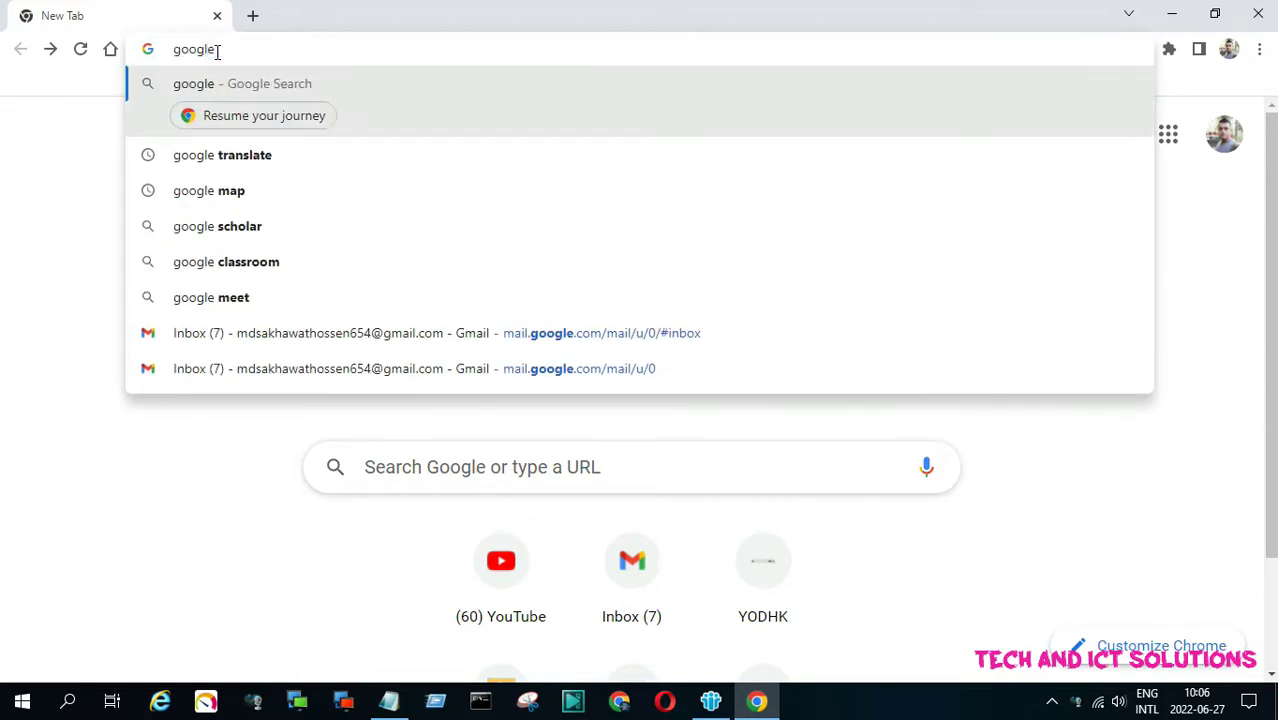
pyautogui.write(' from')
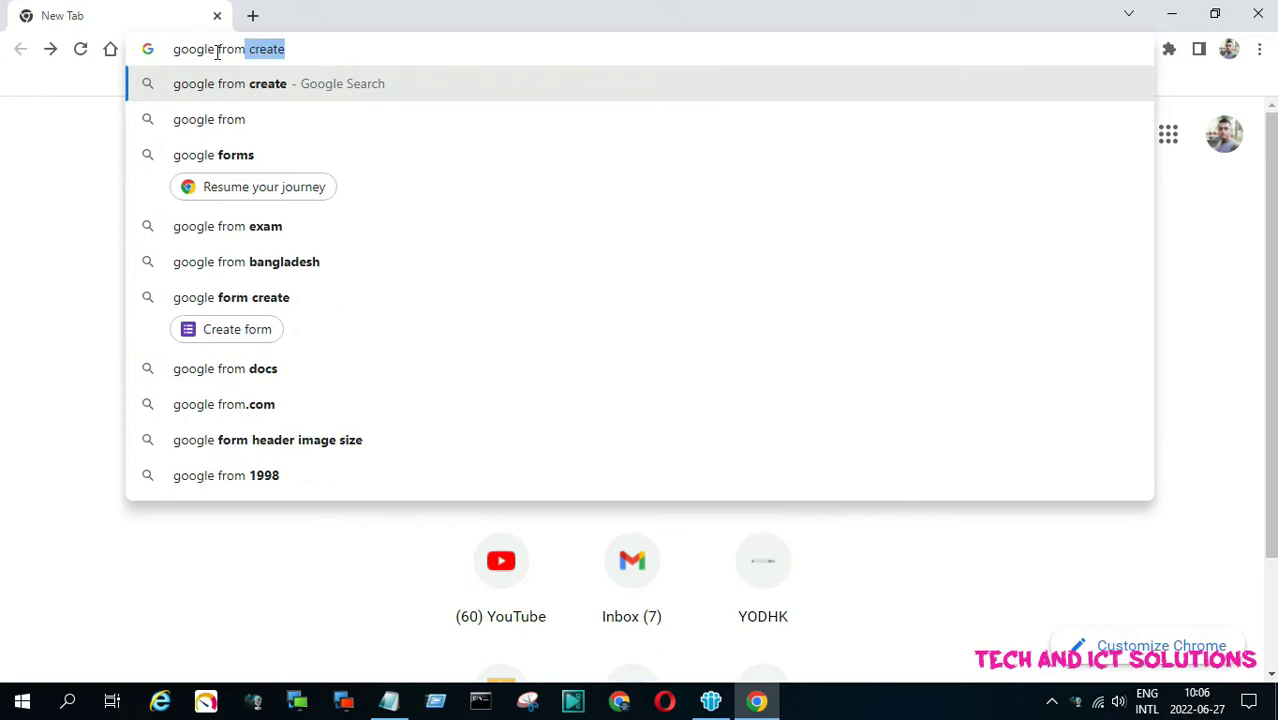
pyautogui.click(234, 330)
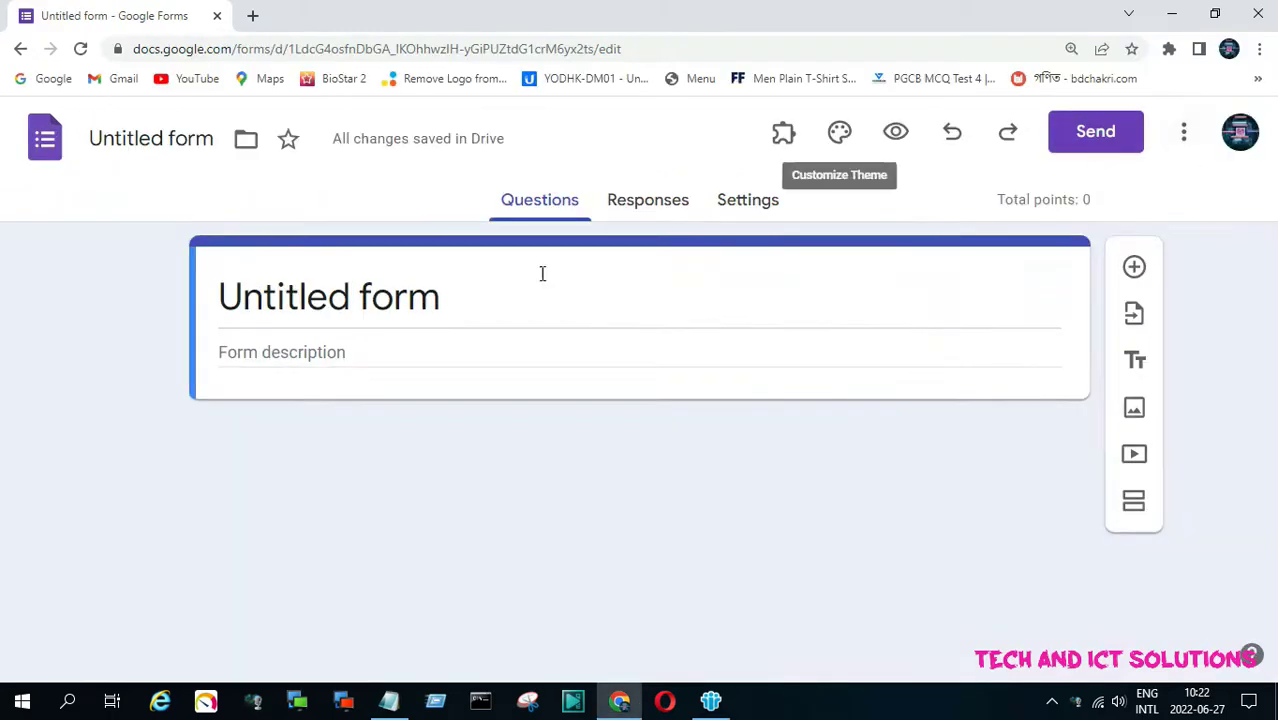
# - Switch to the MCQ COMPUTER file in Notepad and examine the quiz heading, the questions and the answers marked with asterisks
pyautogui.moveTo(440, 308); pyautogui.dragTo(222, 278)
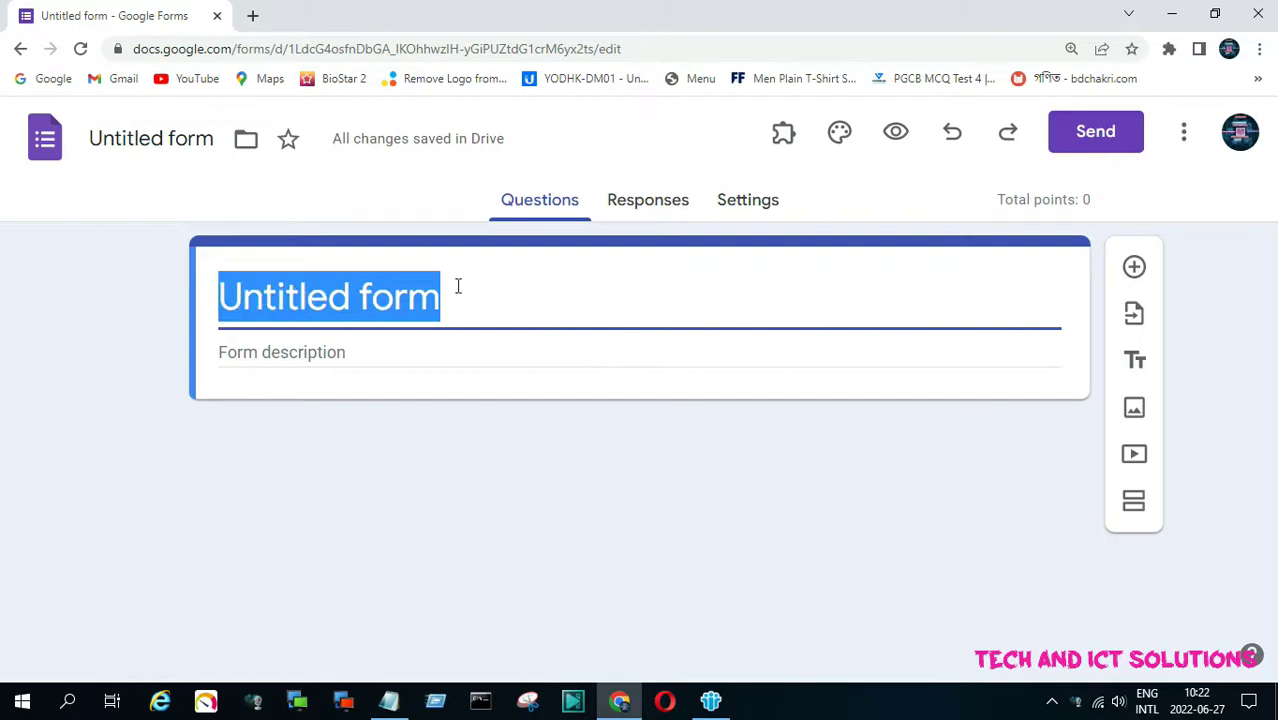
pyautogui.click(456, 288)
pyautogui.click(389, 703)
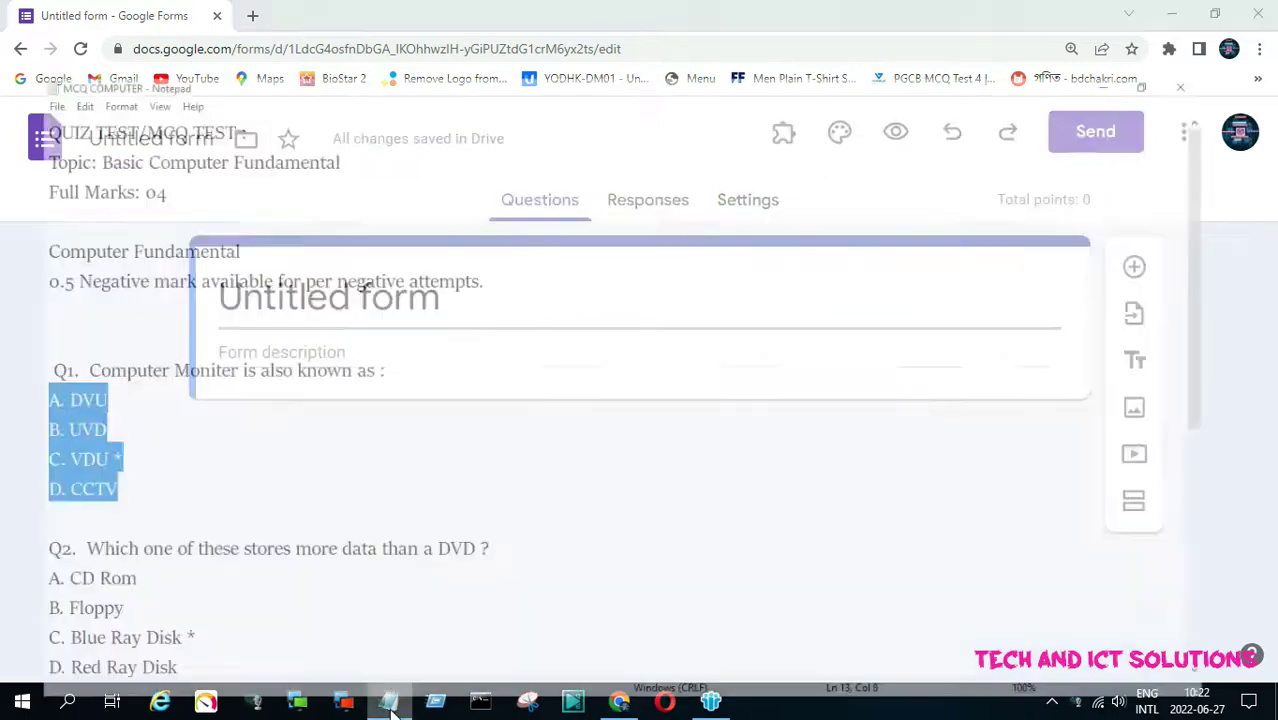
pyautogui.click(241, 322)
pyautogui.moveTo(7, 60); pyautogui.dragTo(493, 228)
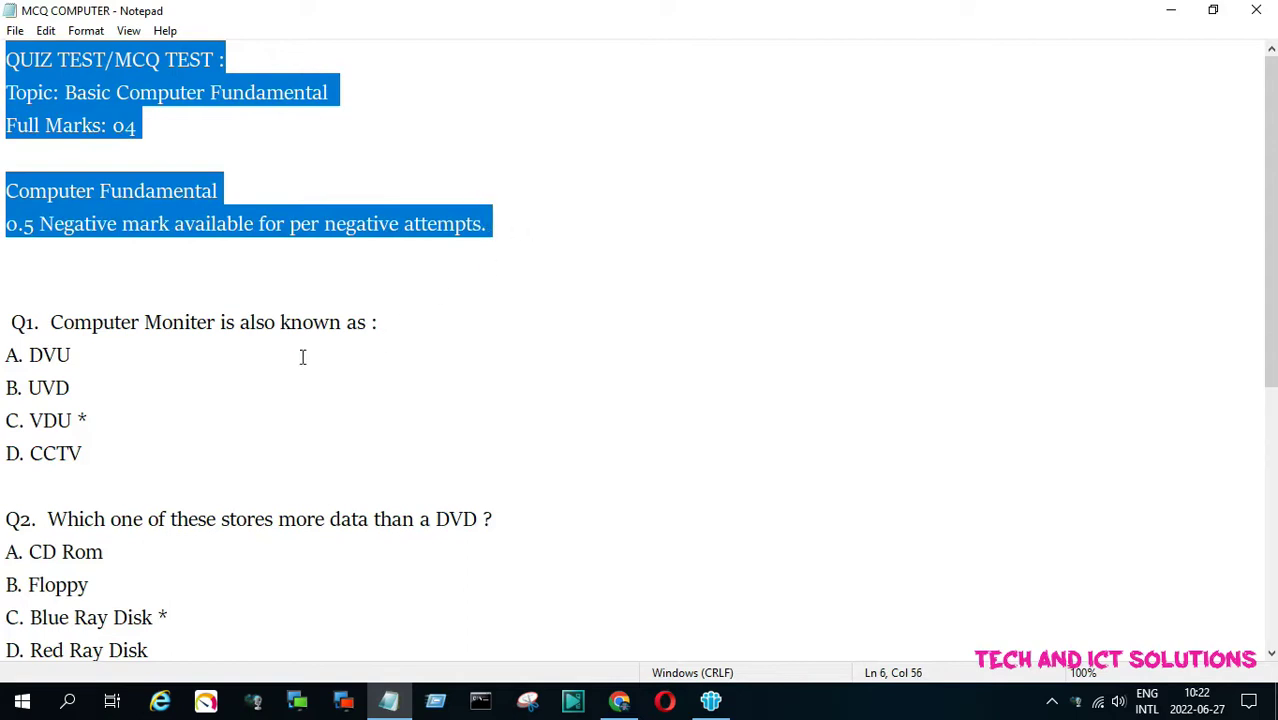
pyautogui.click(131, 354)
pyautogui.scroll(-1, 72, 290)
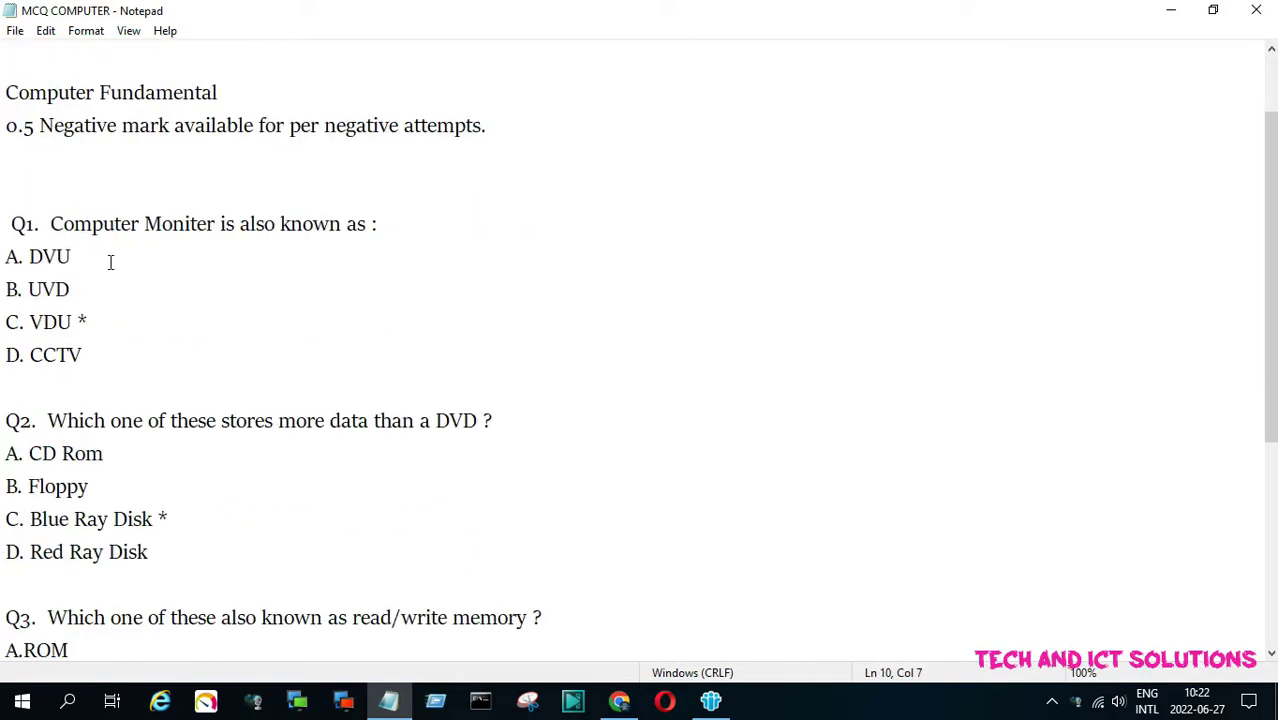
pyautogui.scroll(-4, 92, 295)
pyautogui.scroll(1, 95, 315)
pyautogui.scroll(4, 95, 315)
pyautogui.scroll(-2, 96, 315)
pyautogui.scroll(2, 97, 316)
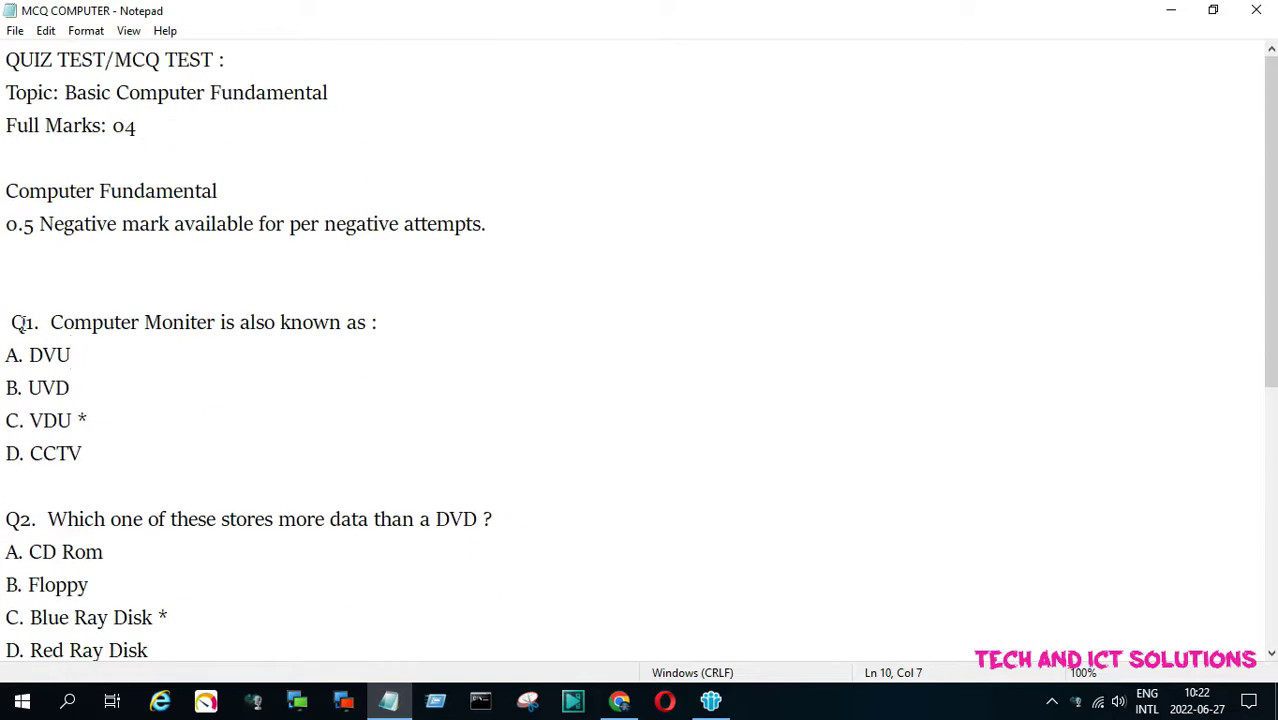
pyautogui.moveTo(116, 412); pyautogui.dragTo(80, 416)
pyautogui.click(86, 418)
pyautogui.hotkey('shift', 'Down')
pyautogui.click(164, 617)
pyautogui.moveTo(170, 617); pyautogui.dragTo(158, 617)
pyautogui.scroll(-4, 220, 516)
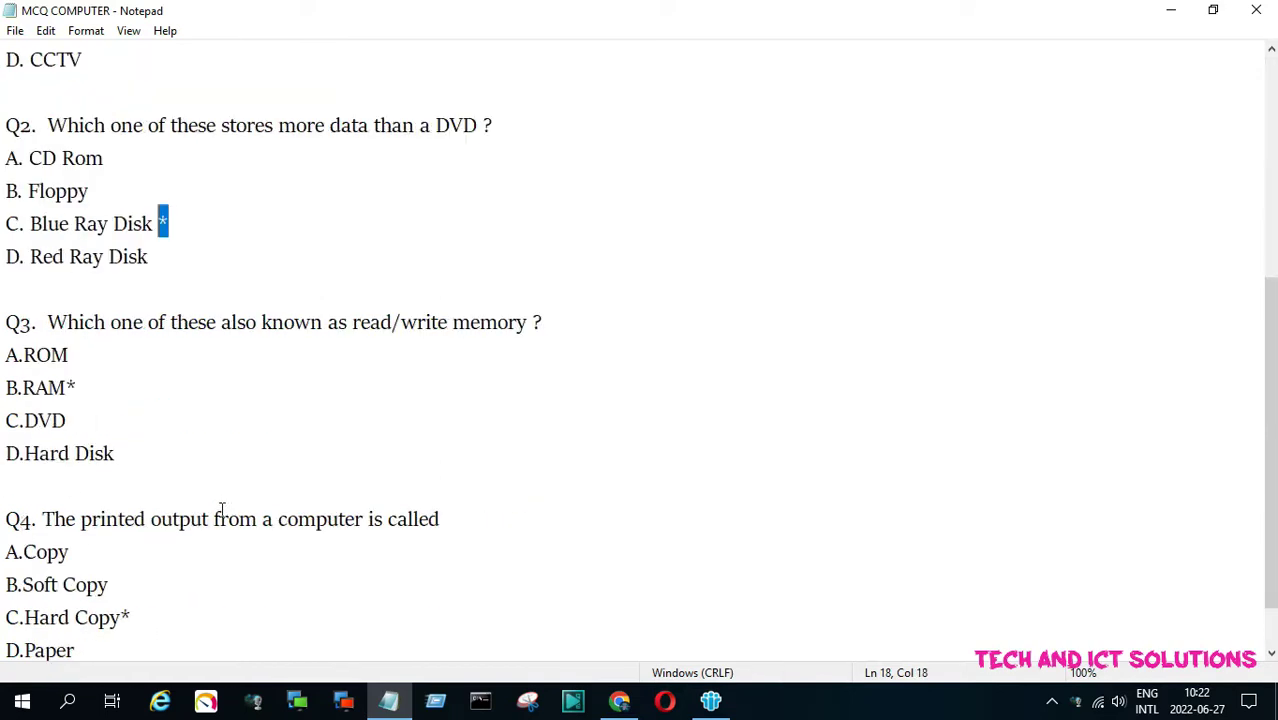
pyautogui.click(88, 387)
pyautogui.moveTo(80, 387); pyautogui.dragTo(68, 387)
pyautogui.click(76, 387)
pyautogui.scroll(4, 233, 362)
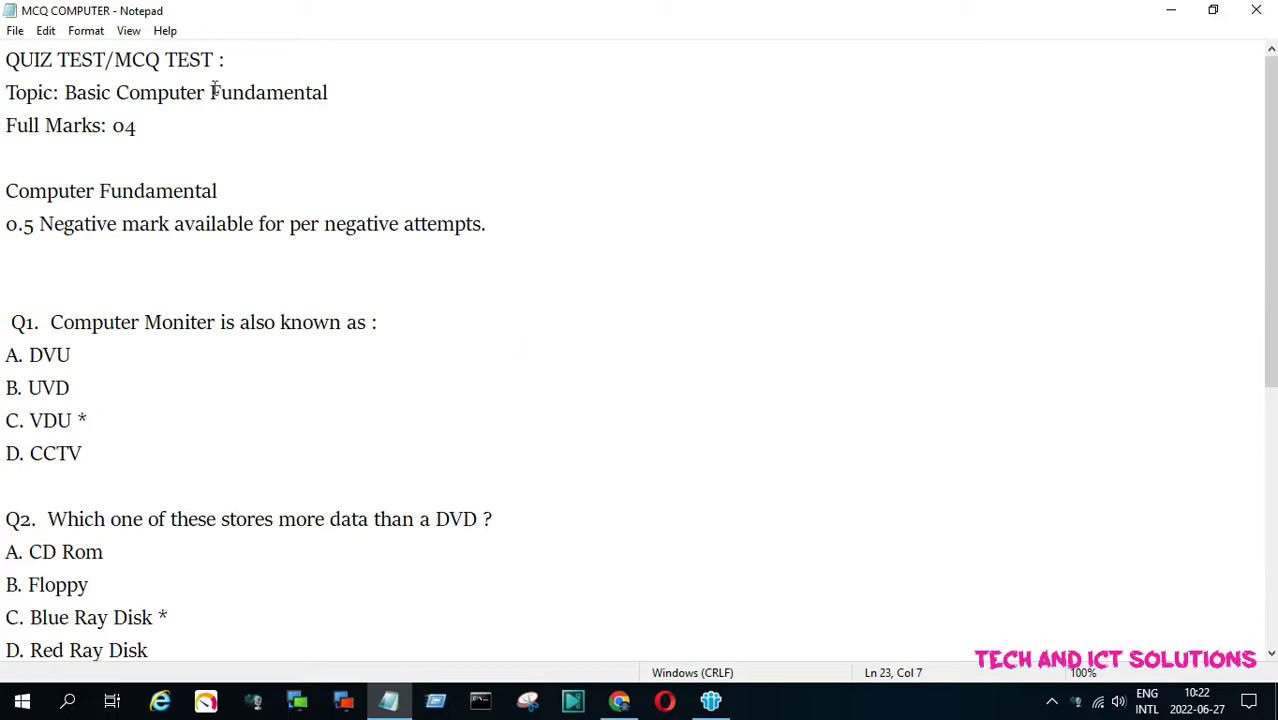
# - Copy the heading "QUIZ TEST/MCQ TEST :" from Notepad into the form's title in Chrome and apply it as the form's file name
pyautogui.moveTo(258, 61); pyautogui.dragTo(3, 60)
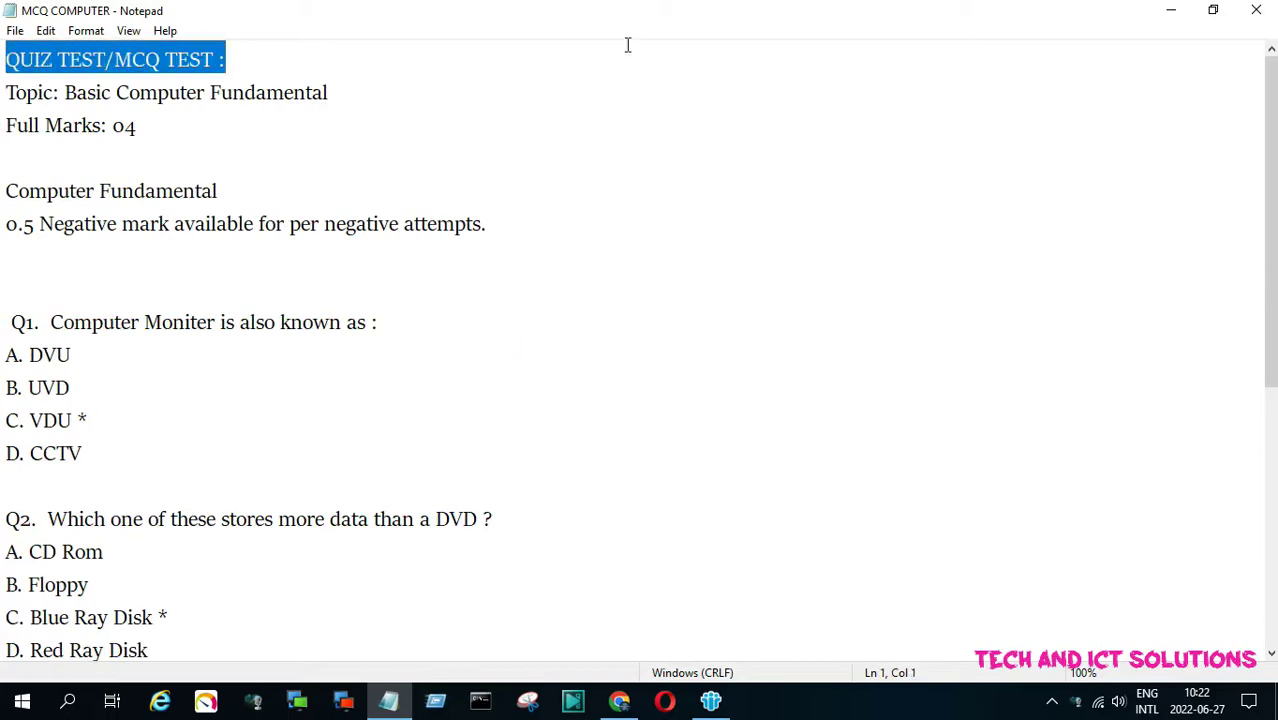
pyautogui.click(1171, 10)
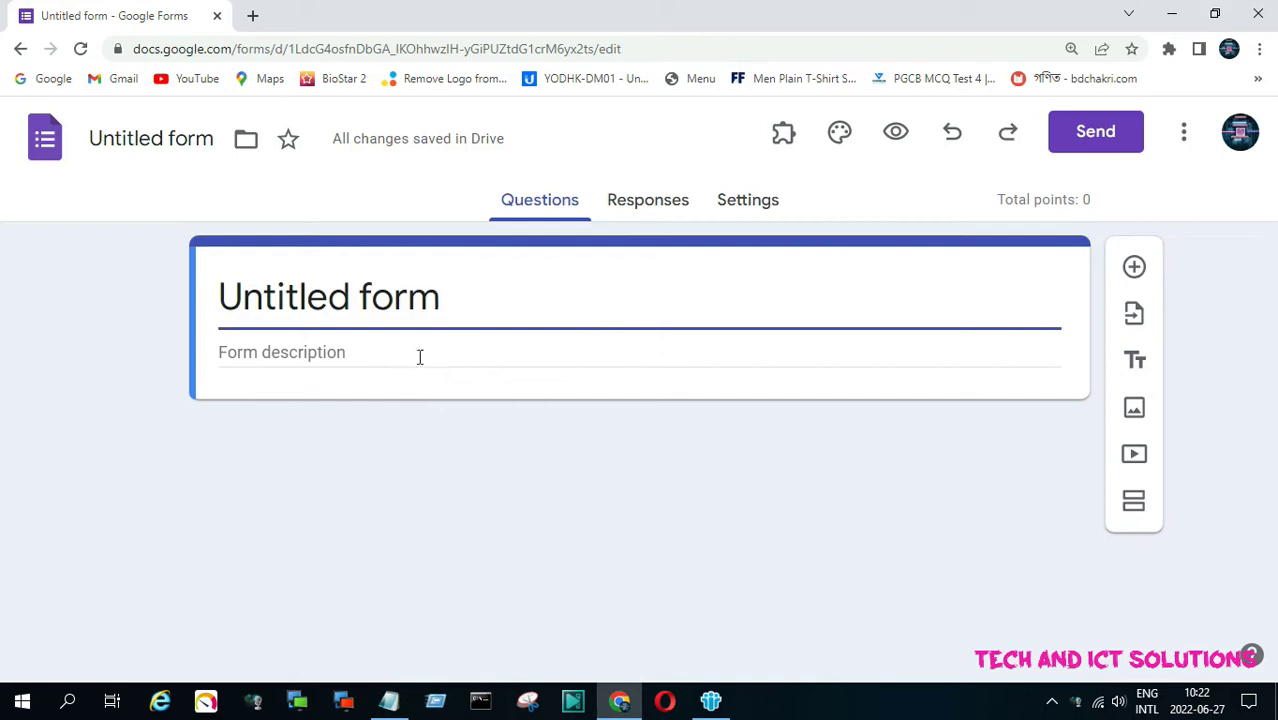
pyautogui.moveTo(466, 291); pyautogui.dragTo(193, 301)
pyautogui.write('QUIZ TEST/MCQ TEST :')
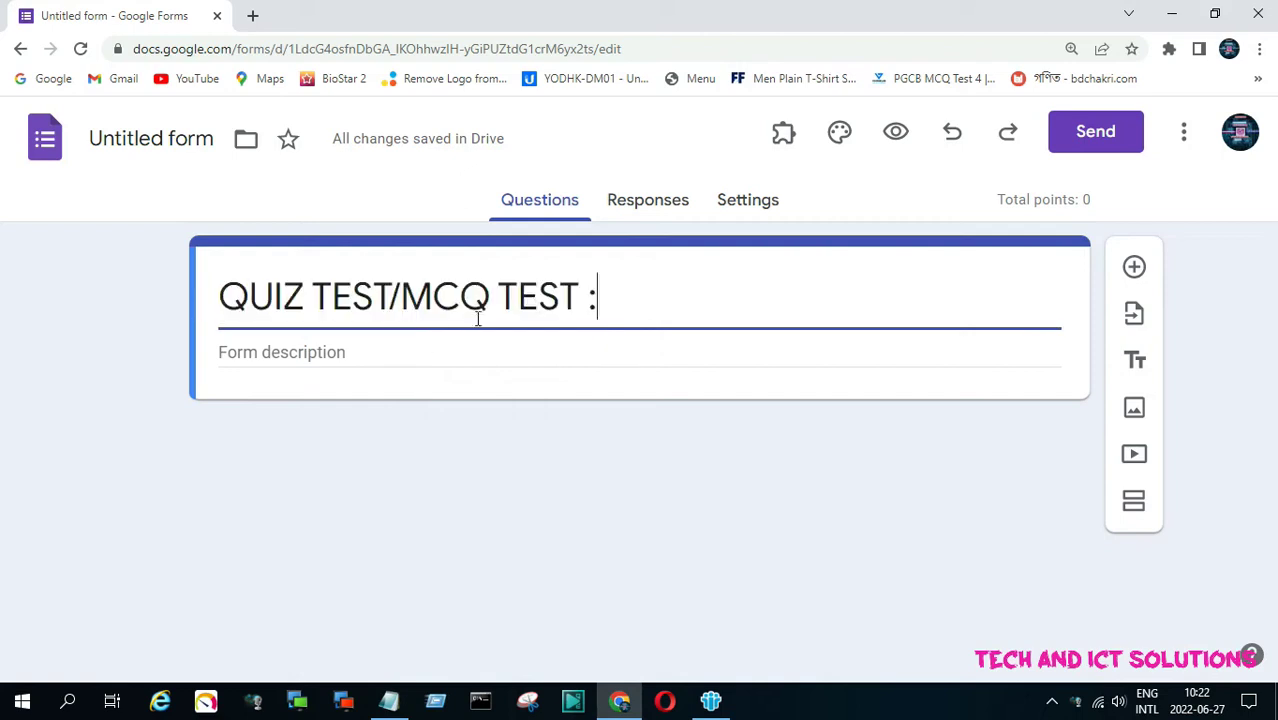
pyautogui.click(160, 140)
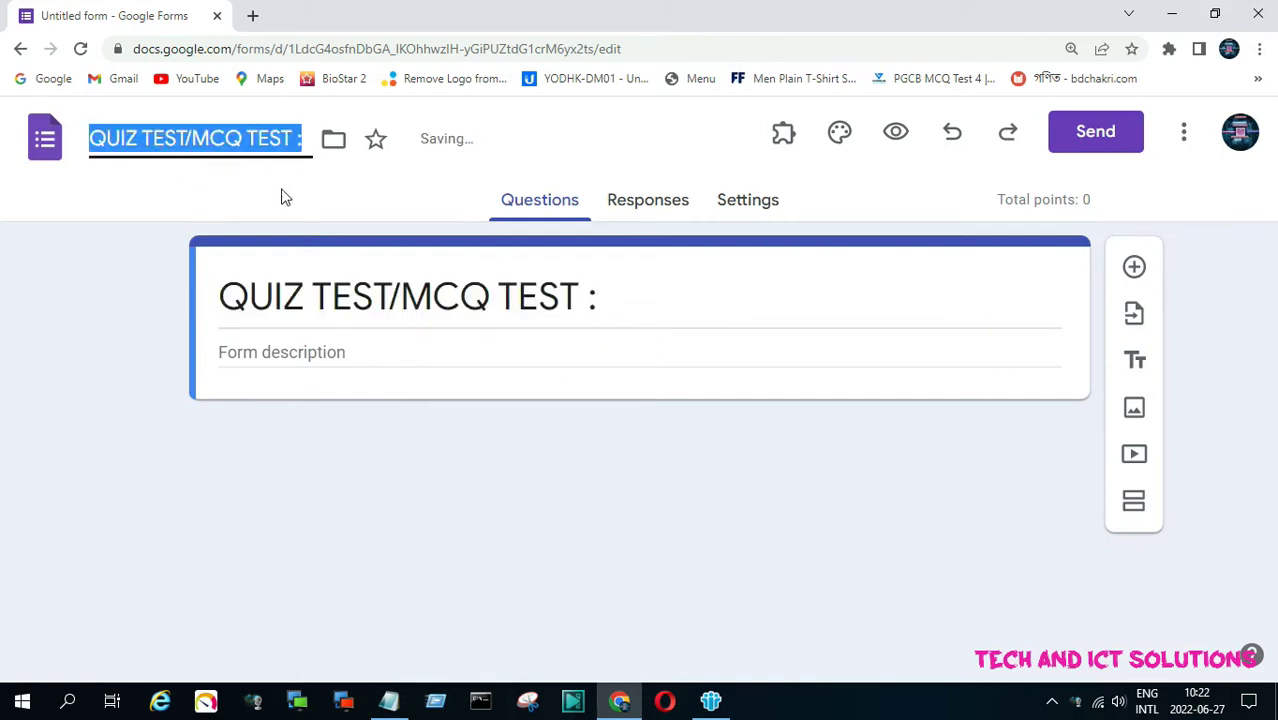
pyautogui.click(120, 281)
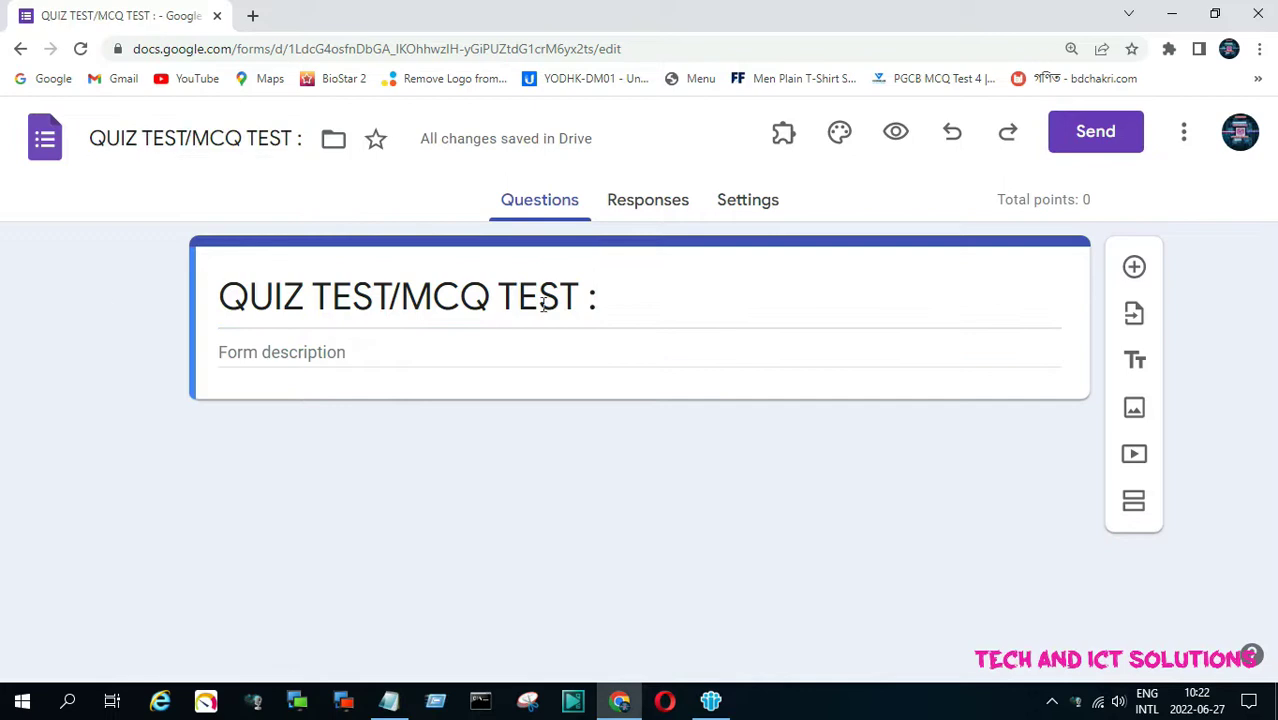
# - Copy the lines "Topic: Basic Computer Fundamental" and "Full Marks: 04" from the Notepad file into the form description in Chrome
pyautogui.click(335, 362)
pyautogui.click(389, 700)
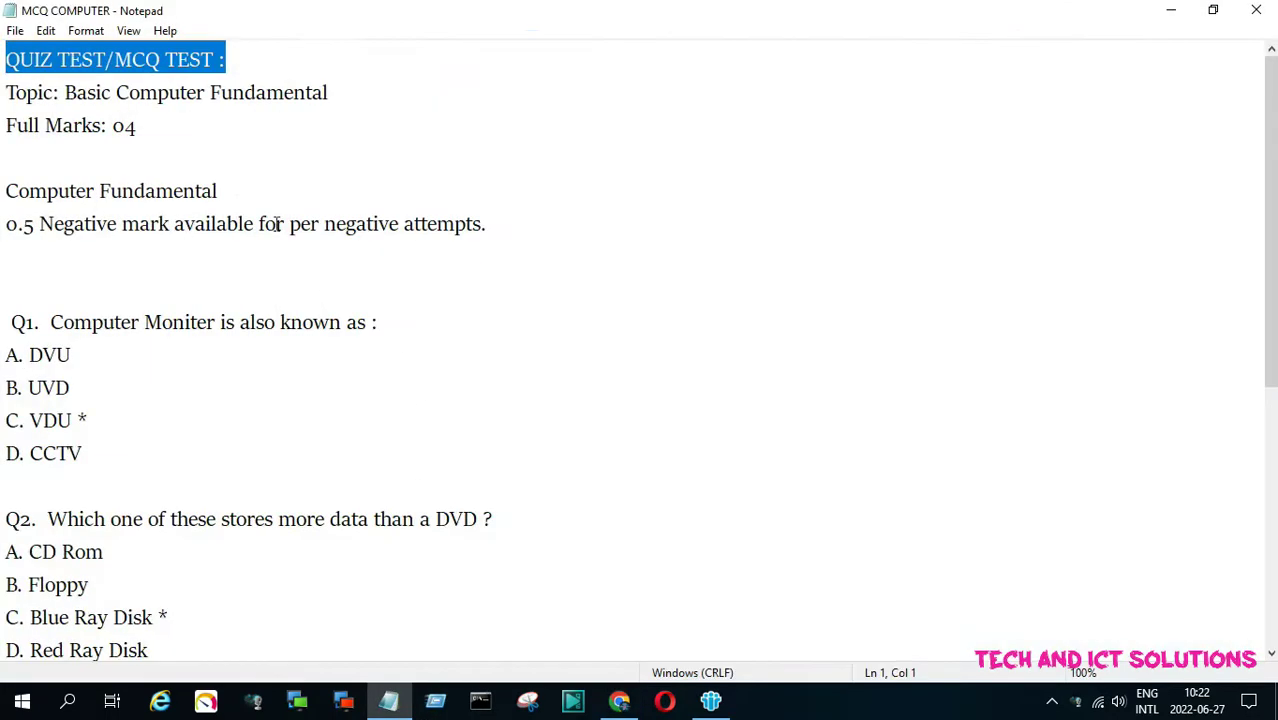
pyautogui.click(172, 128)
pyautogui.hotkey('shift', 'Home')
pyautogui.hotkey('shift', 'Up')
pyautogui.hotkey('ctrl', 'c')
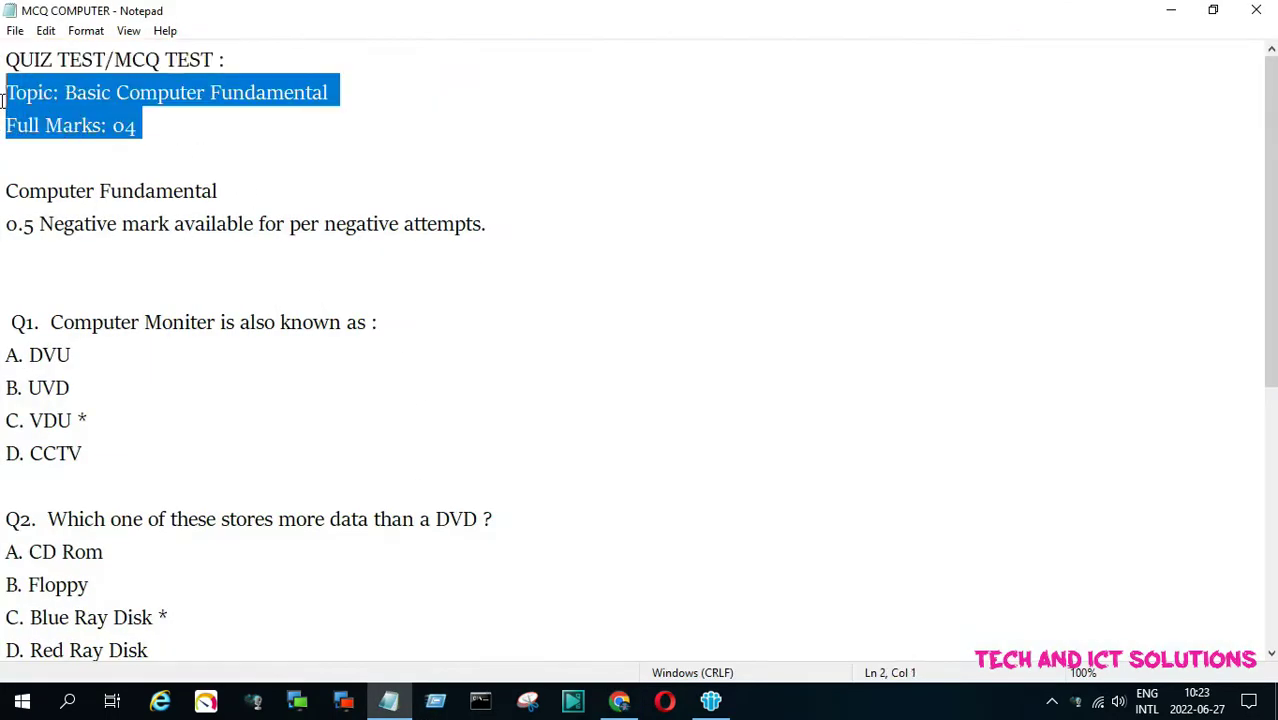
pyautogui.click(1171, 10)
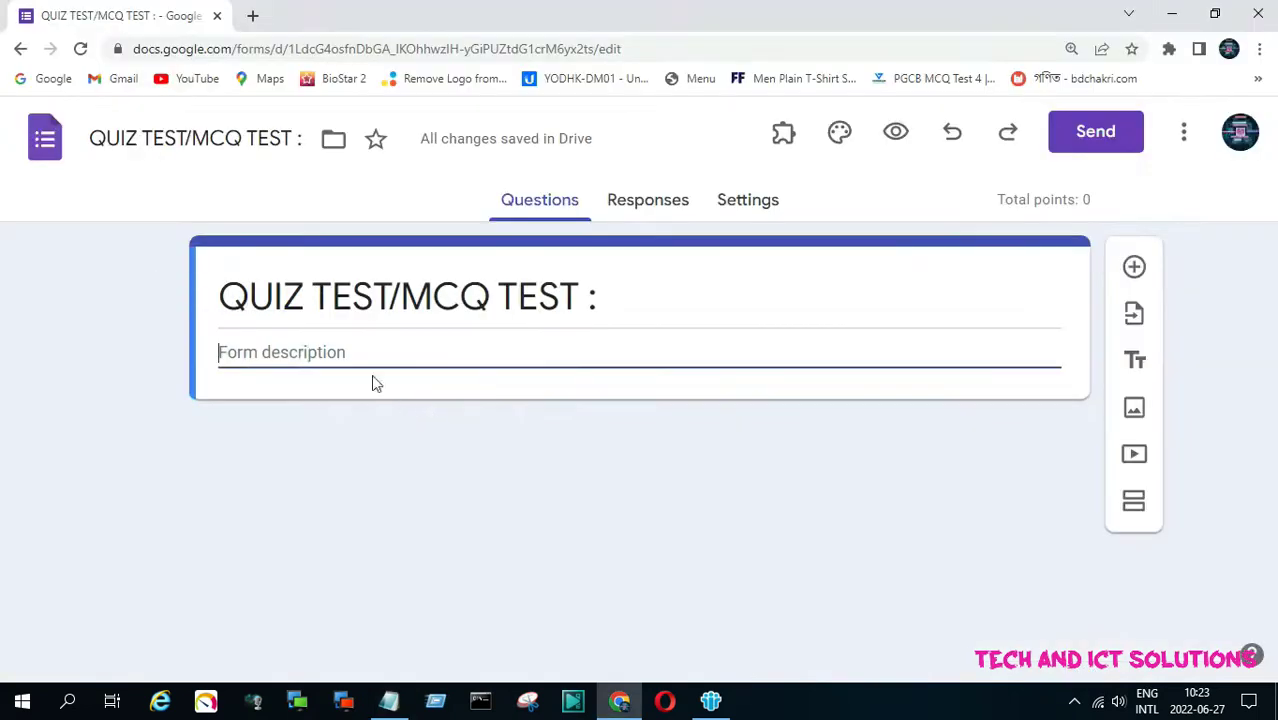
pyautogui.hotkey('ctrl', 'v')
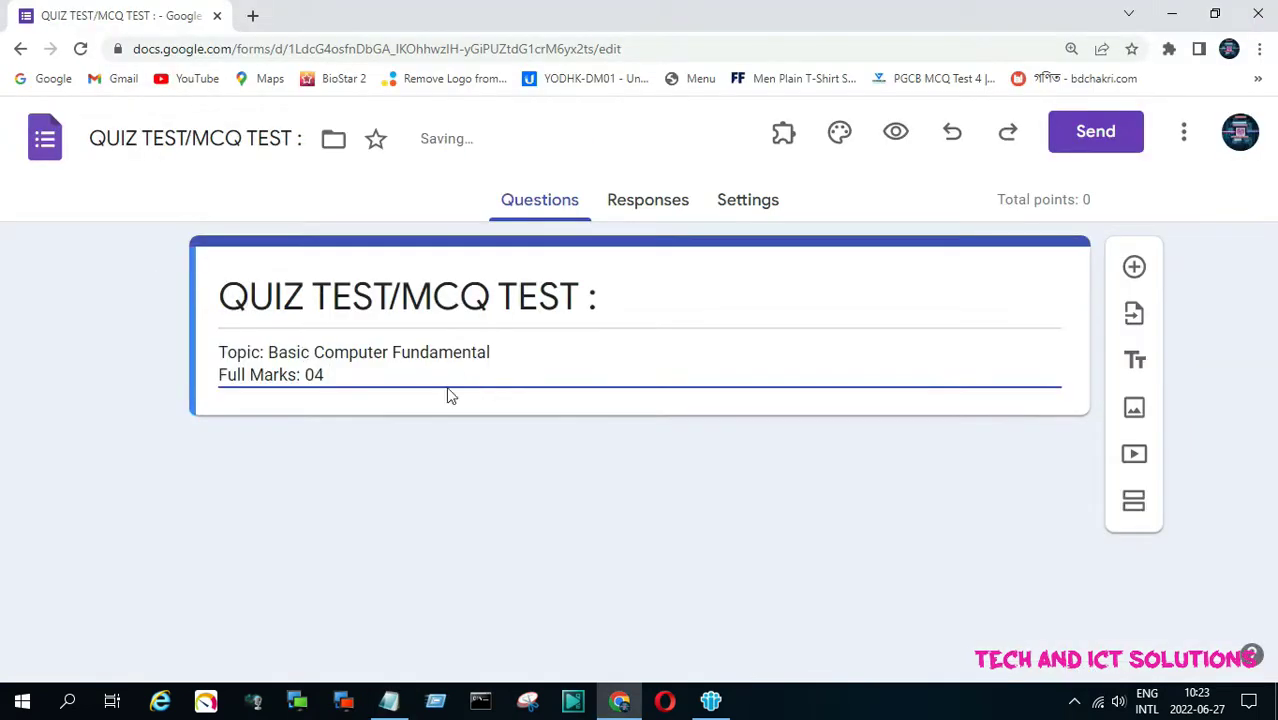
pyautogui.moveTo(339, 374)
pyautogui.mouseDown()
pyautogui.moveTo(203, 357)
pyautogui.moveTo(355, 380)
pyautogui.mouseUp()
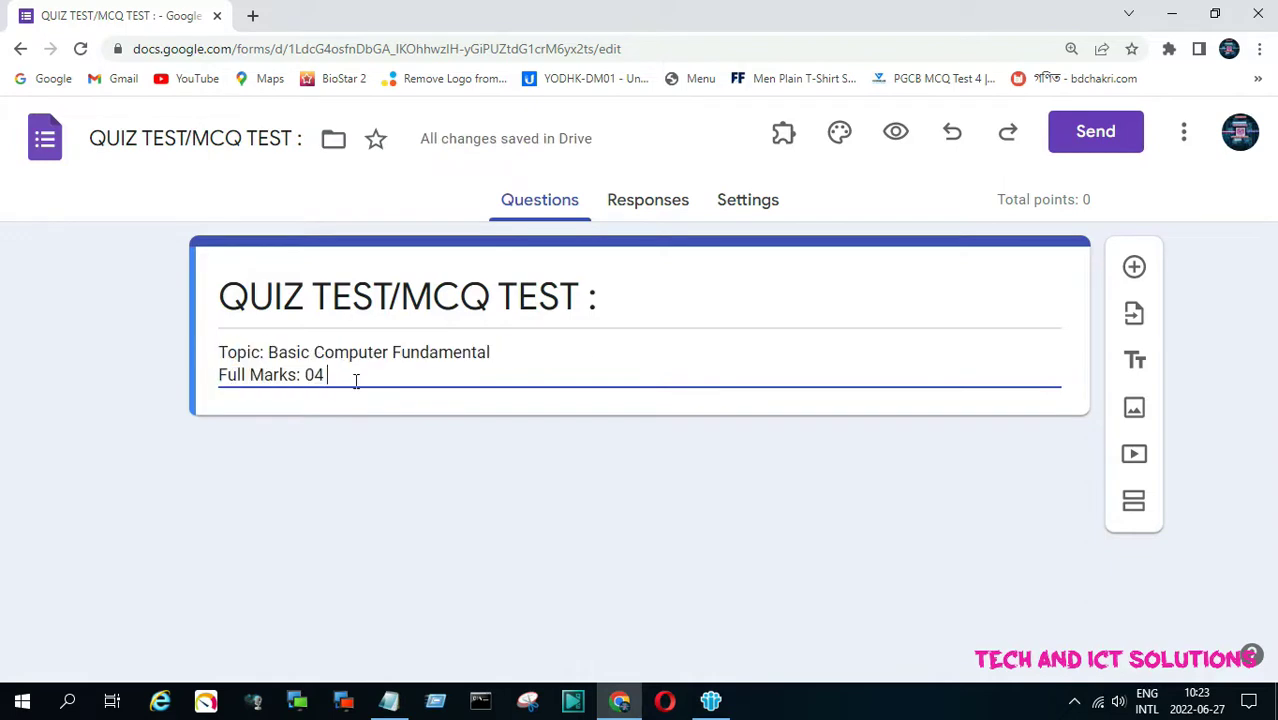
# - Add a first question below the form header, set its type to Short answer and make it required
pyautogui.click(1134, 267)
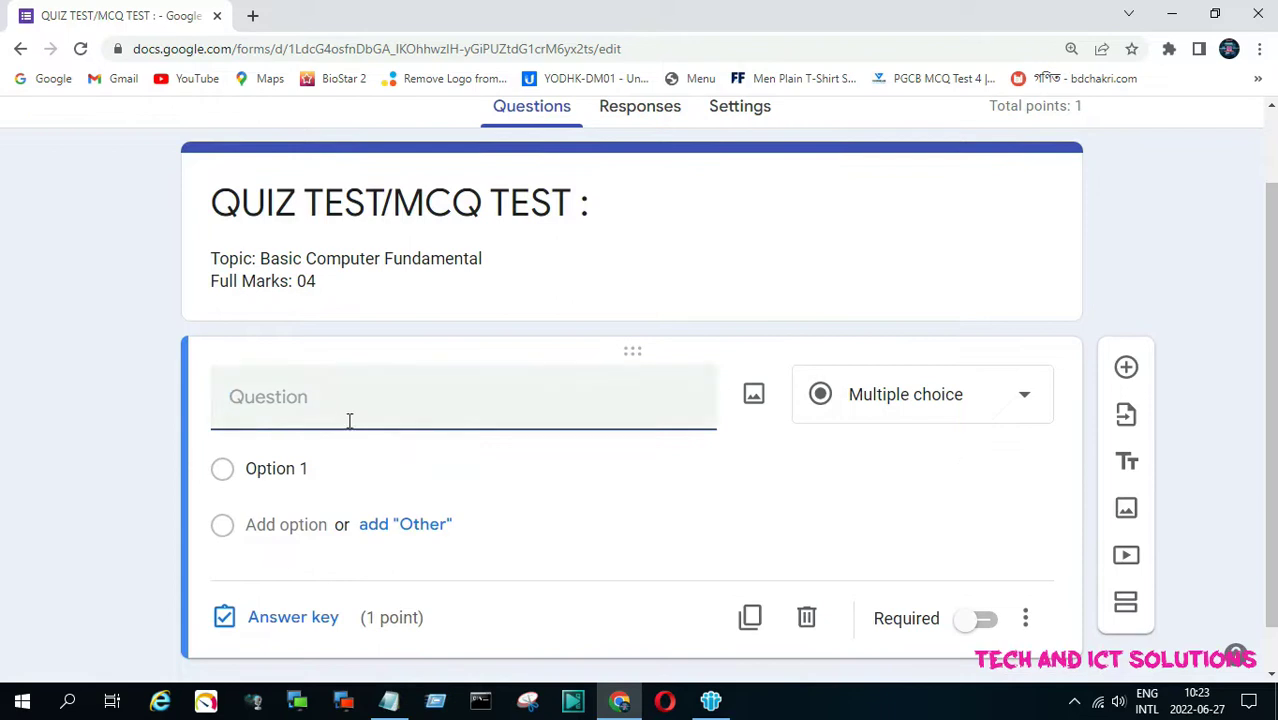
pyautogui.click(963, 406)
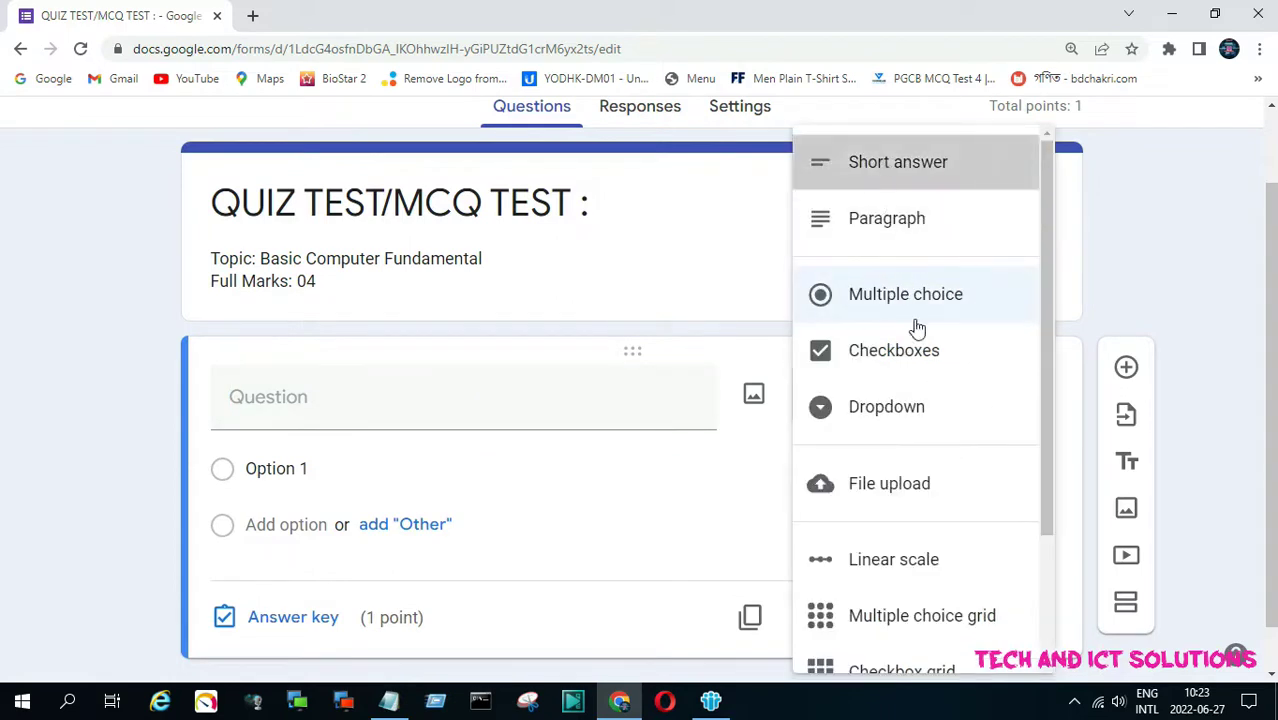
pyautogui.click(883, 175)
pyautogui.click(975, 585)
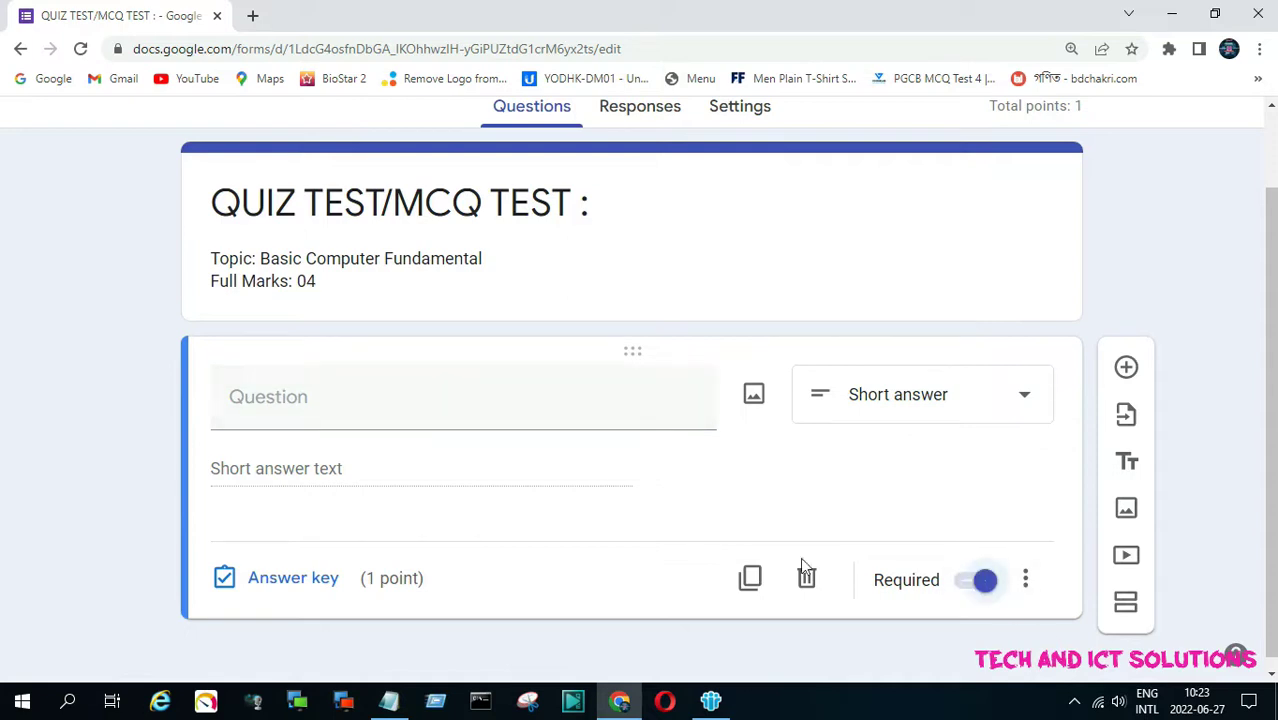
# - Set the short-answer question's value to 0 points in its answer key
pyautogui.click(293, 579)
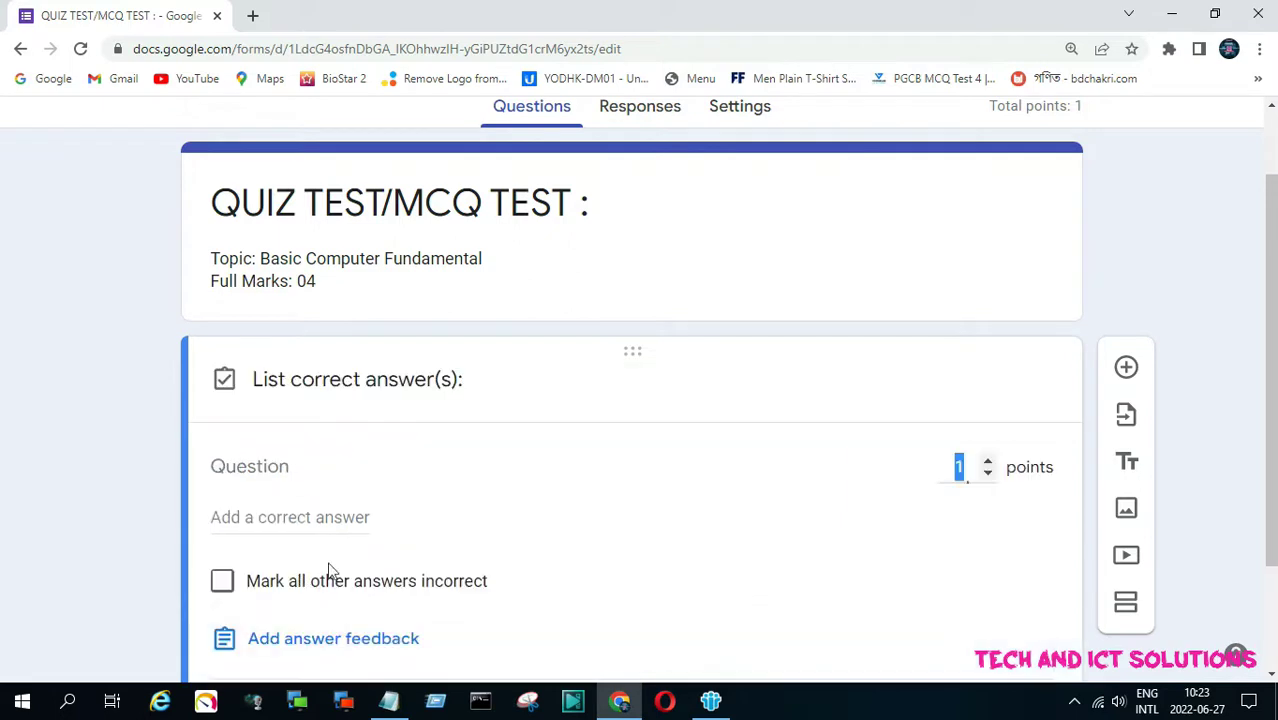
pyautogui.write('0')
pyautogui.scroll(-1, 650, 495)
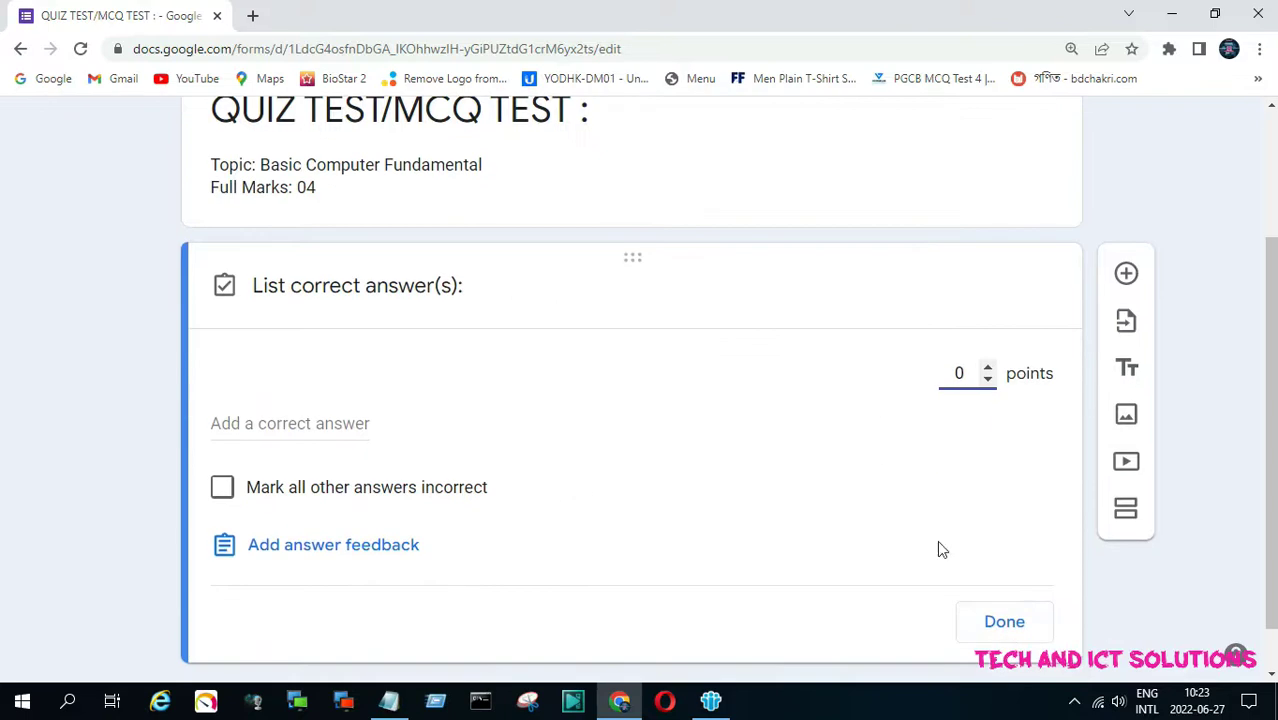
pyautogui.click(1021, 631)
# - Enter "Type your name" as the text of the first short-answer question
pyautogui.scroll(1, 456, 428)
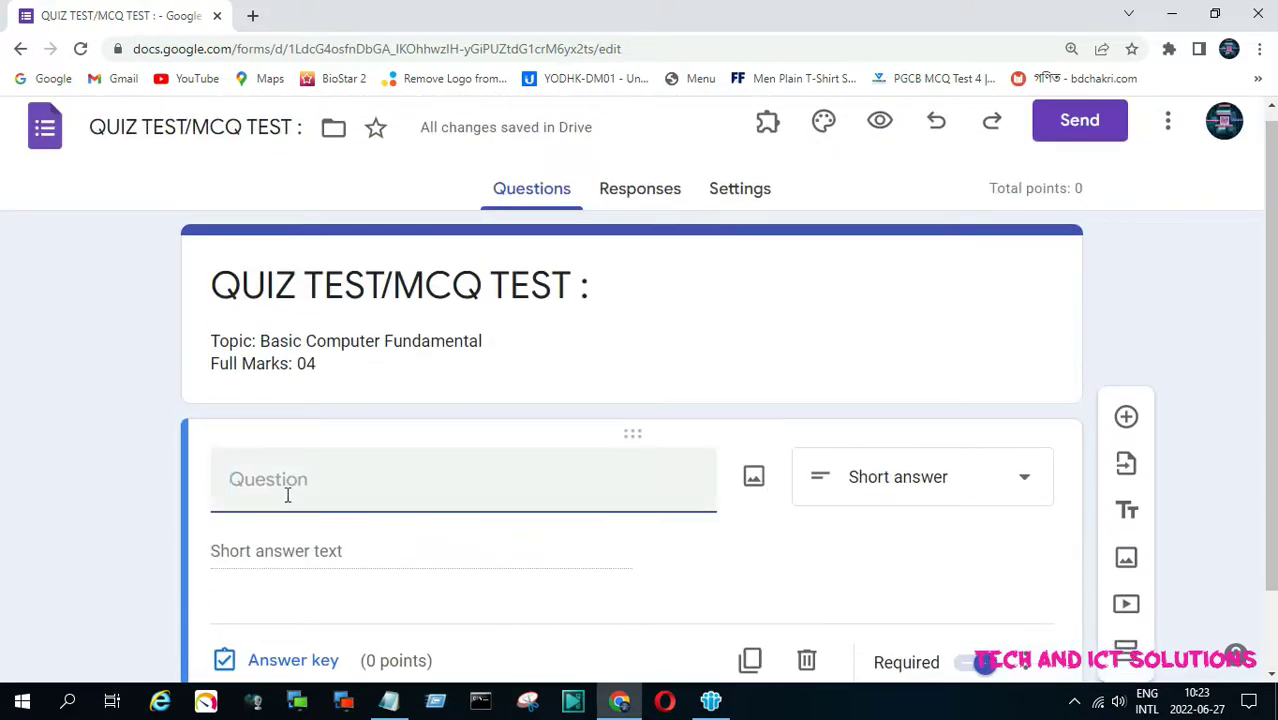
pyautogui.write('Ty')
pyautogui.write('o')
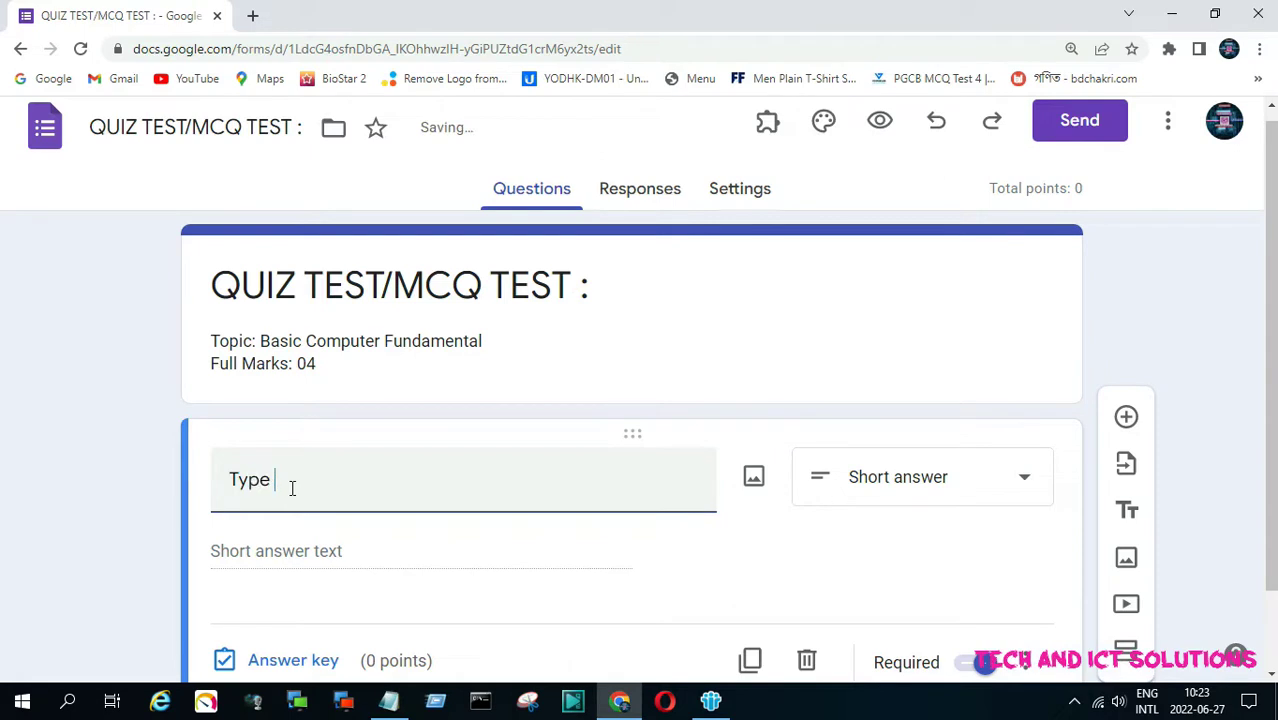
pyautogui.write('e your name')
pyautogui.scroll(-1, 630, 524)
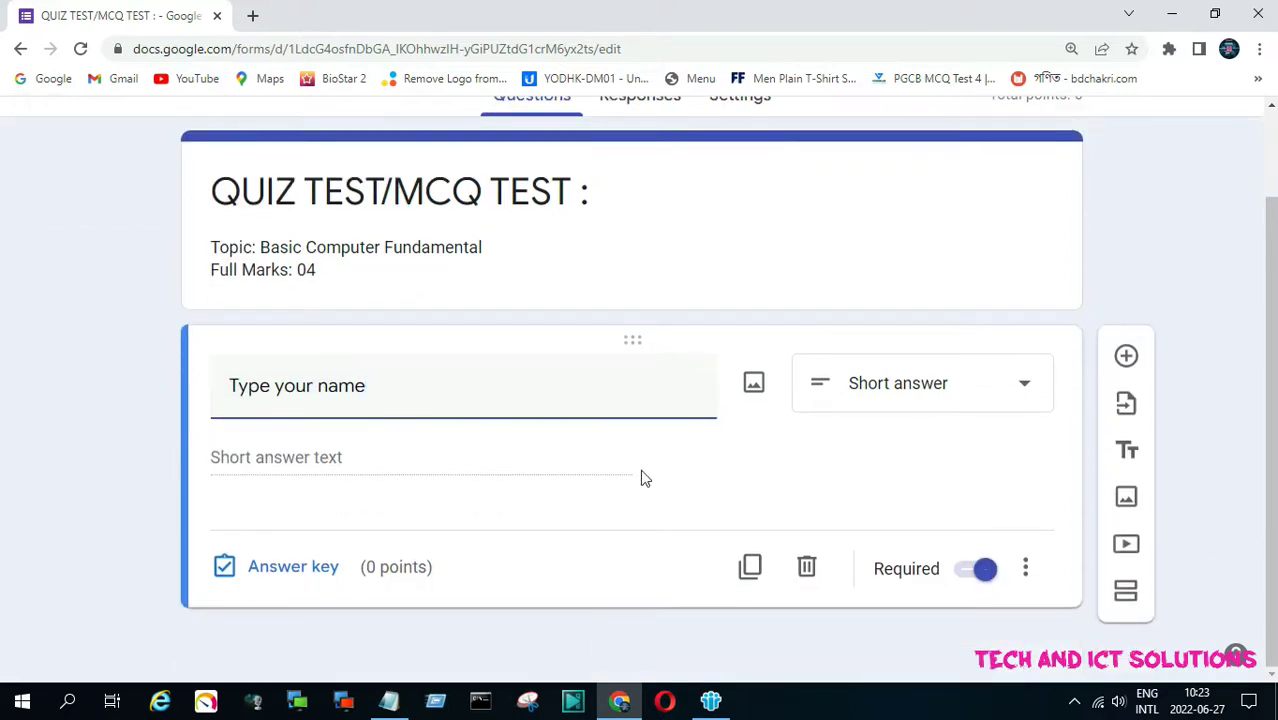
# - Add a second question, "Type School/College Name", as a required short answer
pyautogui.click(1126, 358)
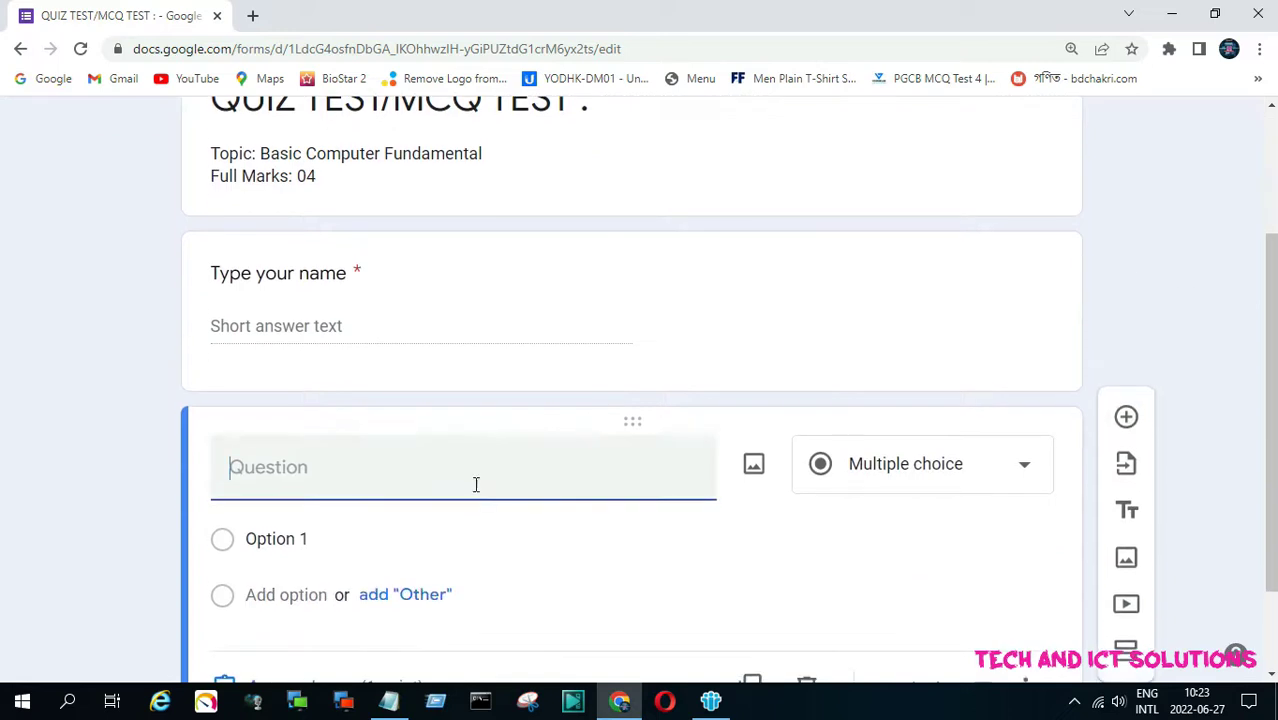
pyautogui.write('Type School/Colle')
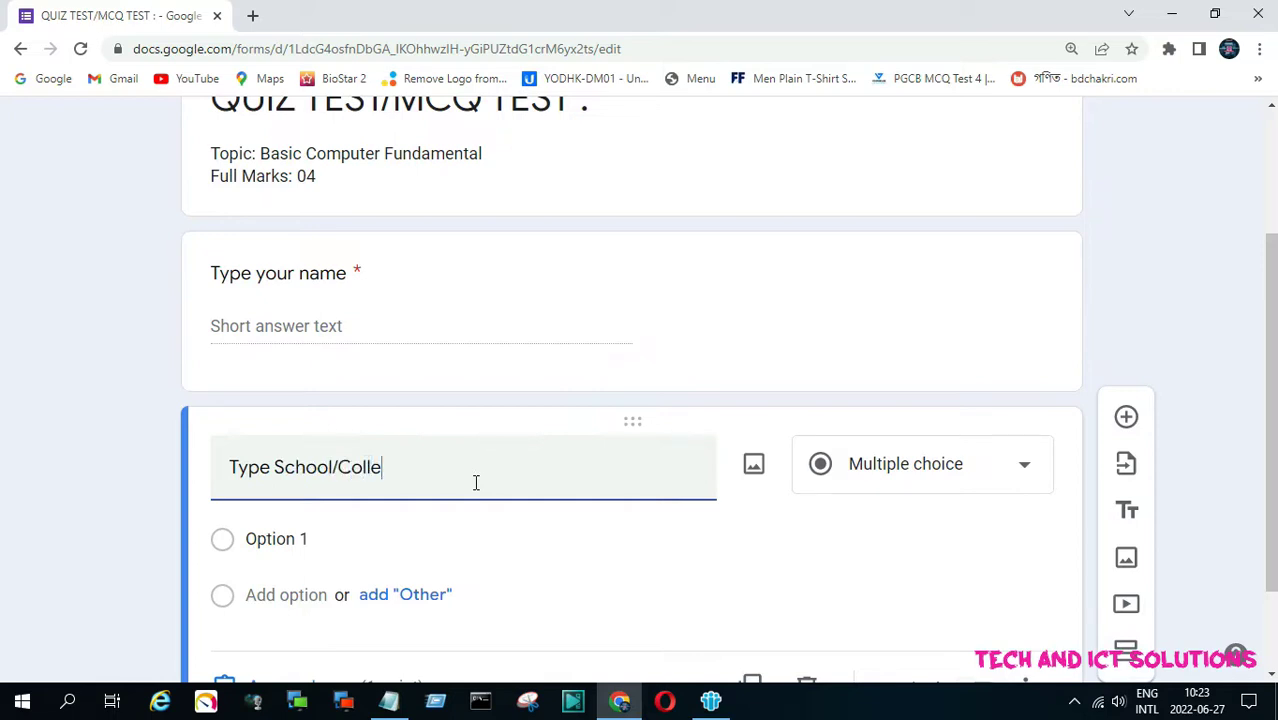
pyautogui.write('ame')
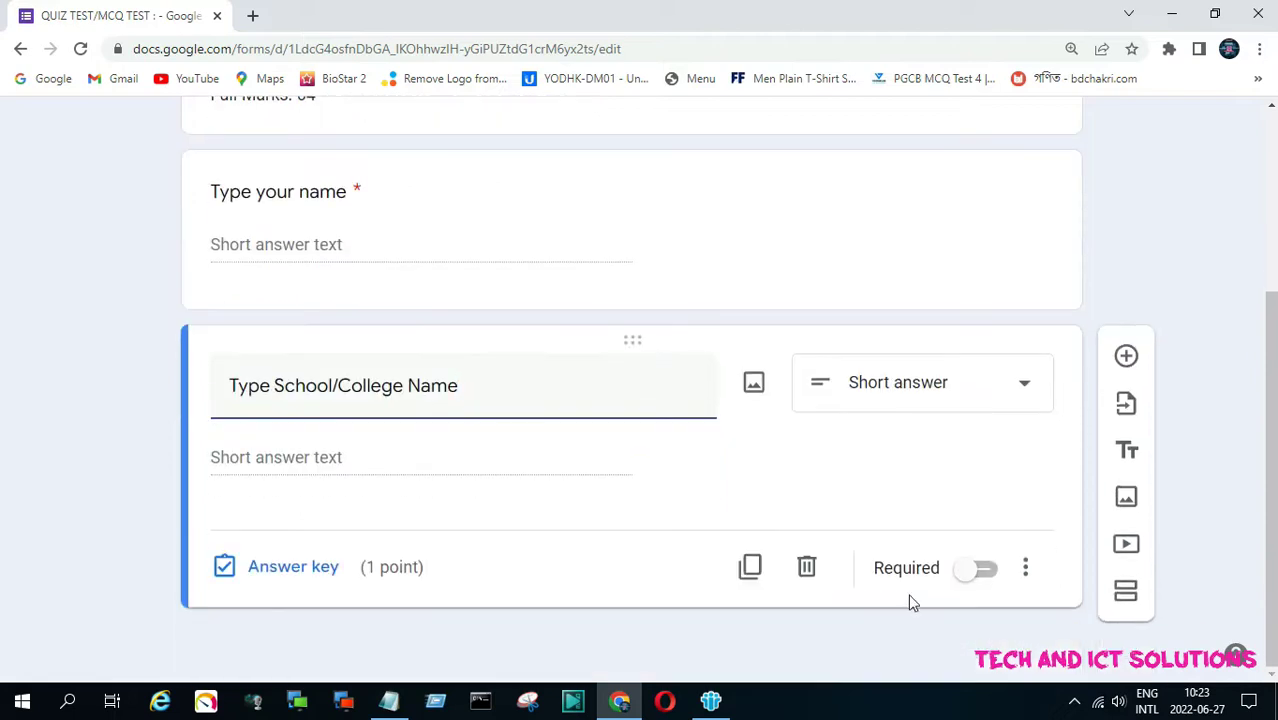
pyautogui.click(977, 572)
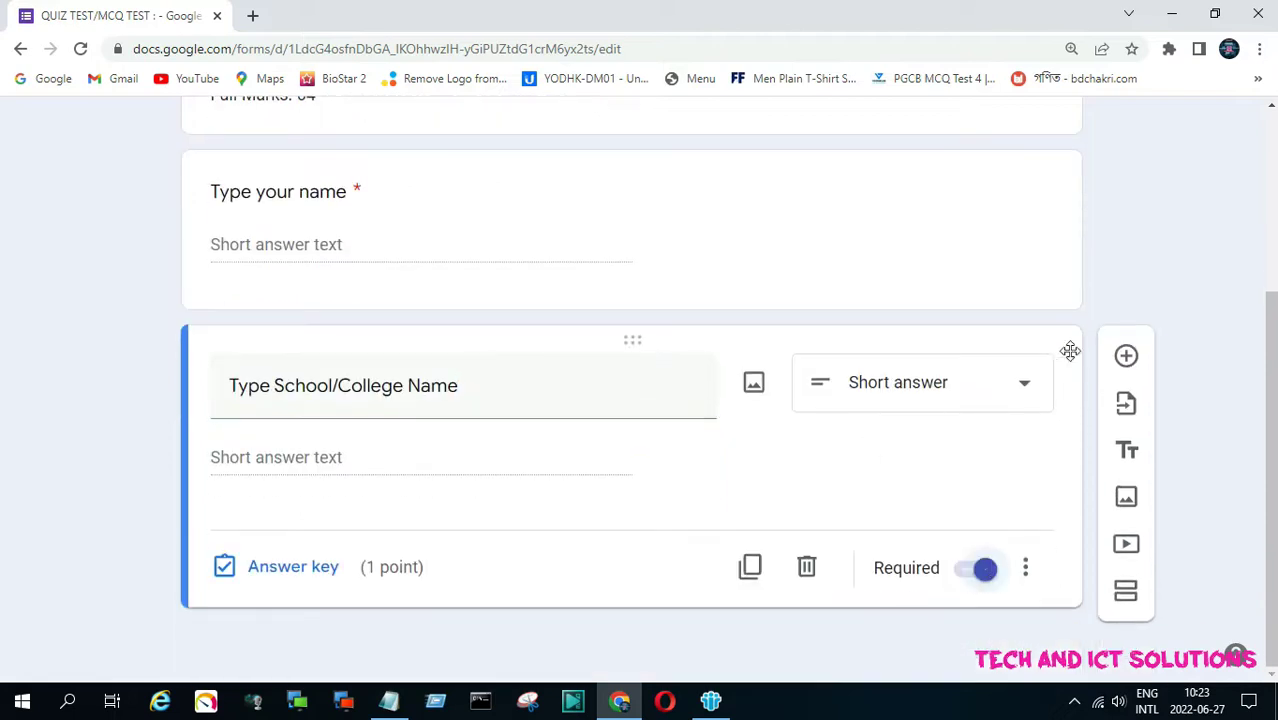
# - Add a third question, "Type Your Class", as a required short answer
pyautogui.click(1122, 362)
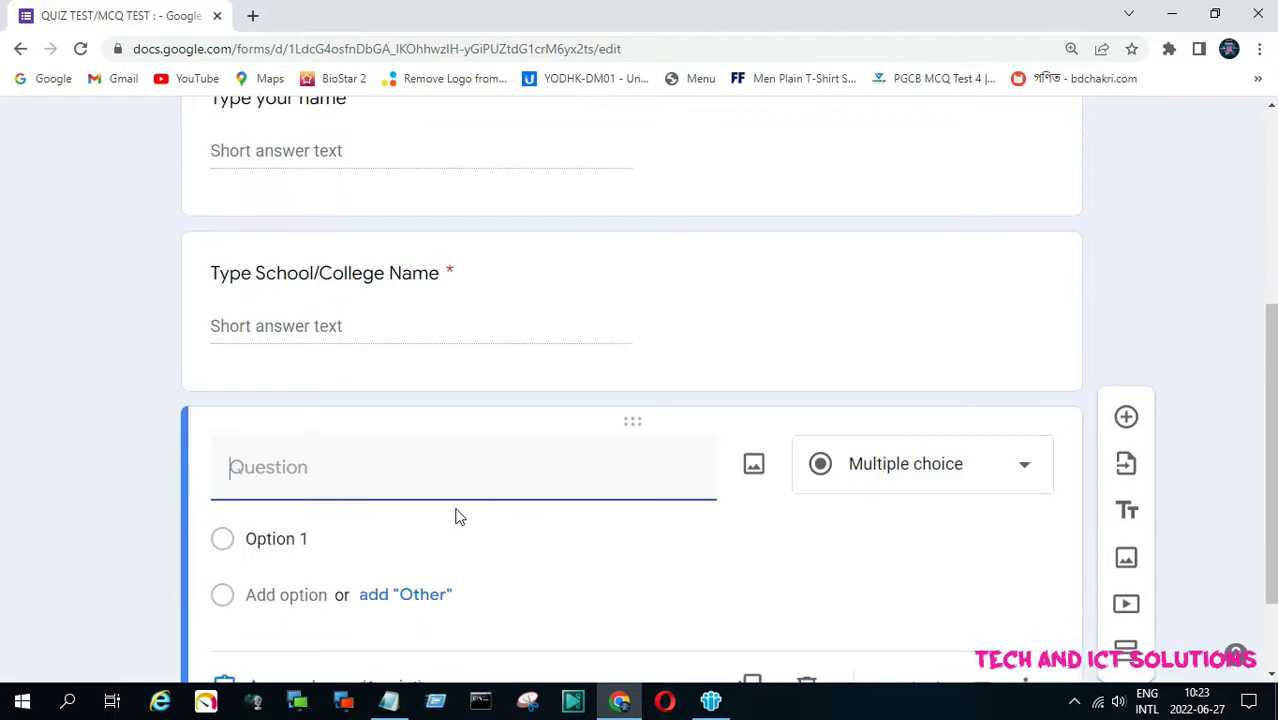
pyautogui.write('Ty')
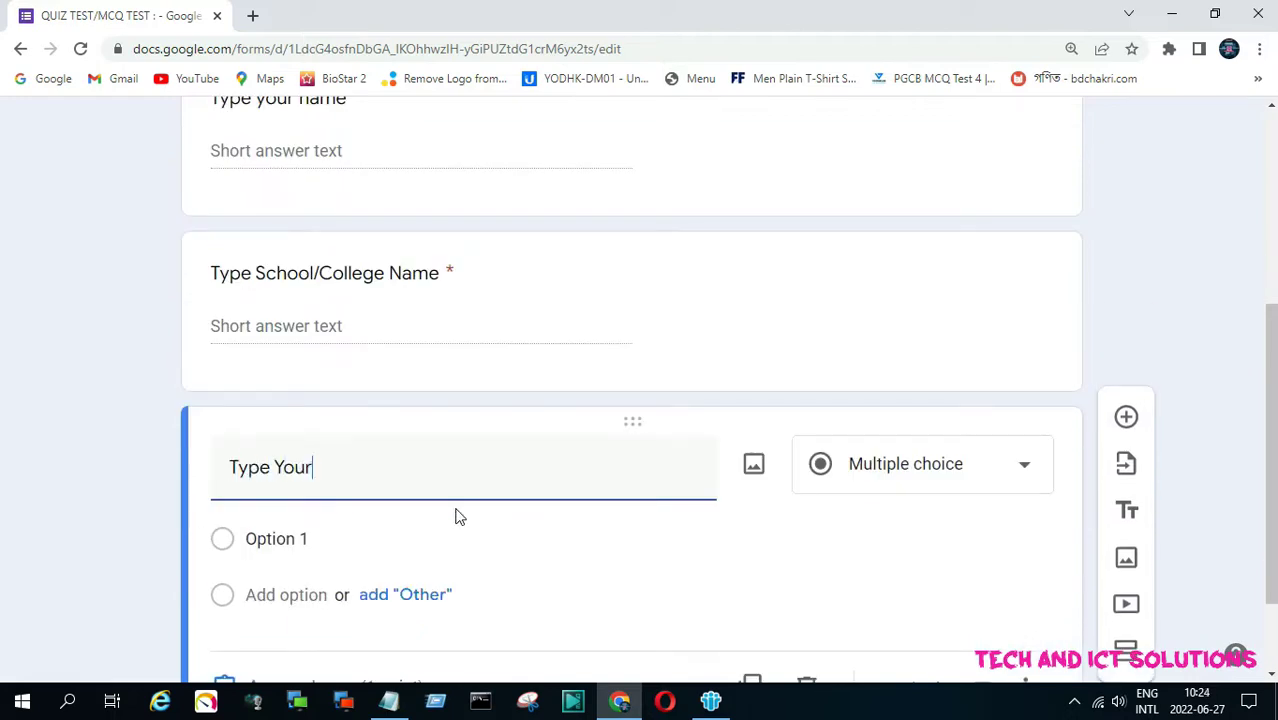
pyautogui.write('pe Your')
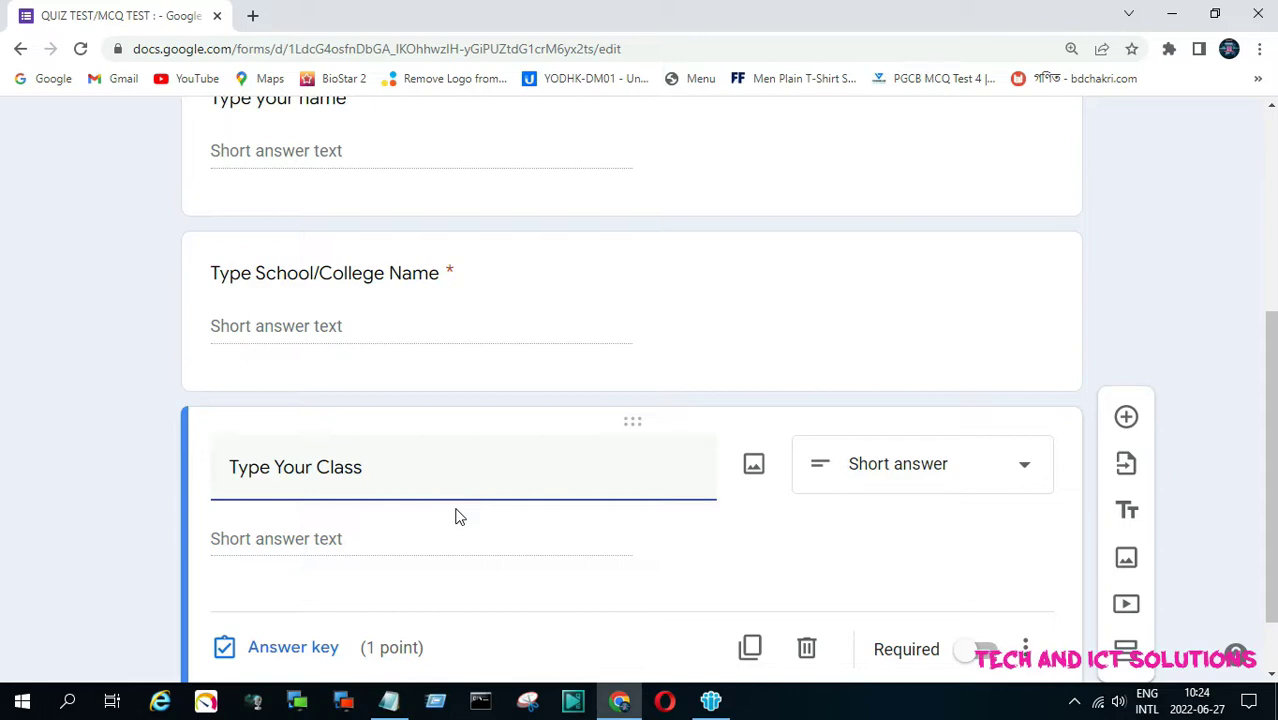
pyautogui.click(965, 648)
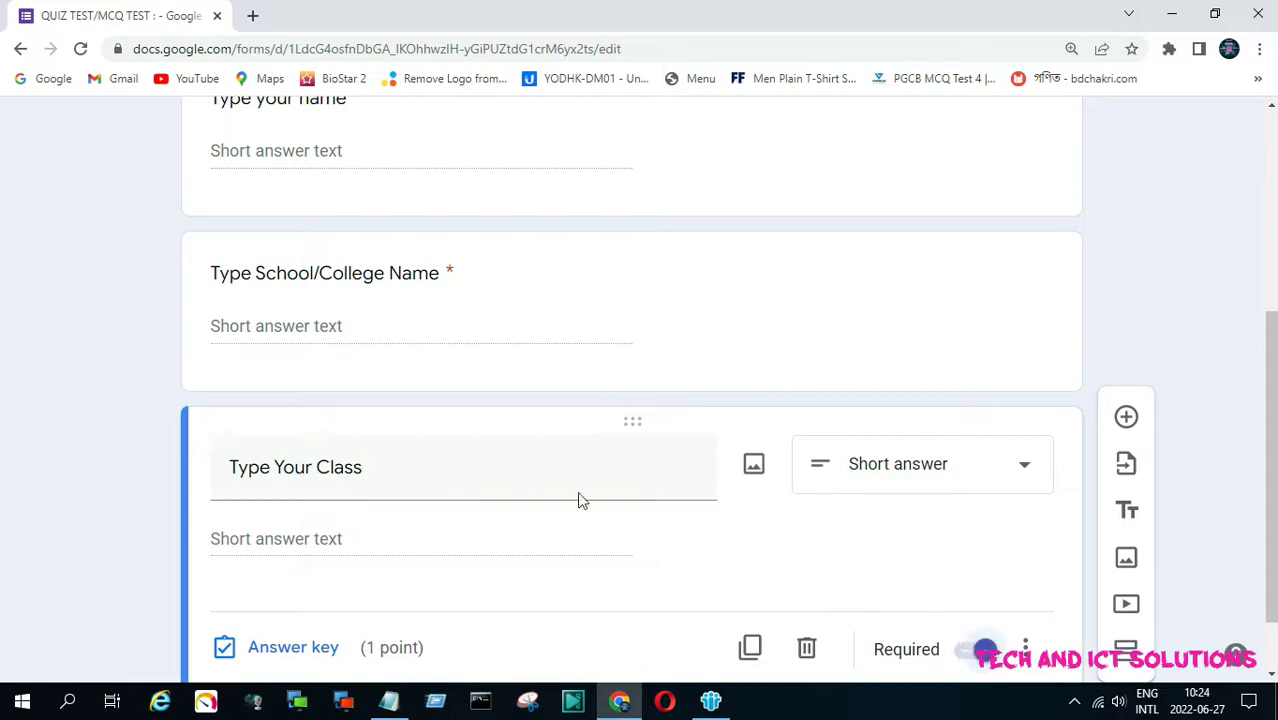
# - Open the form's theme options and set the theme color to purple
pyautogui.scroll(4, 545, 490)
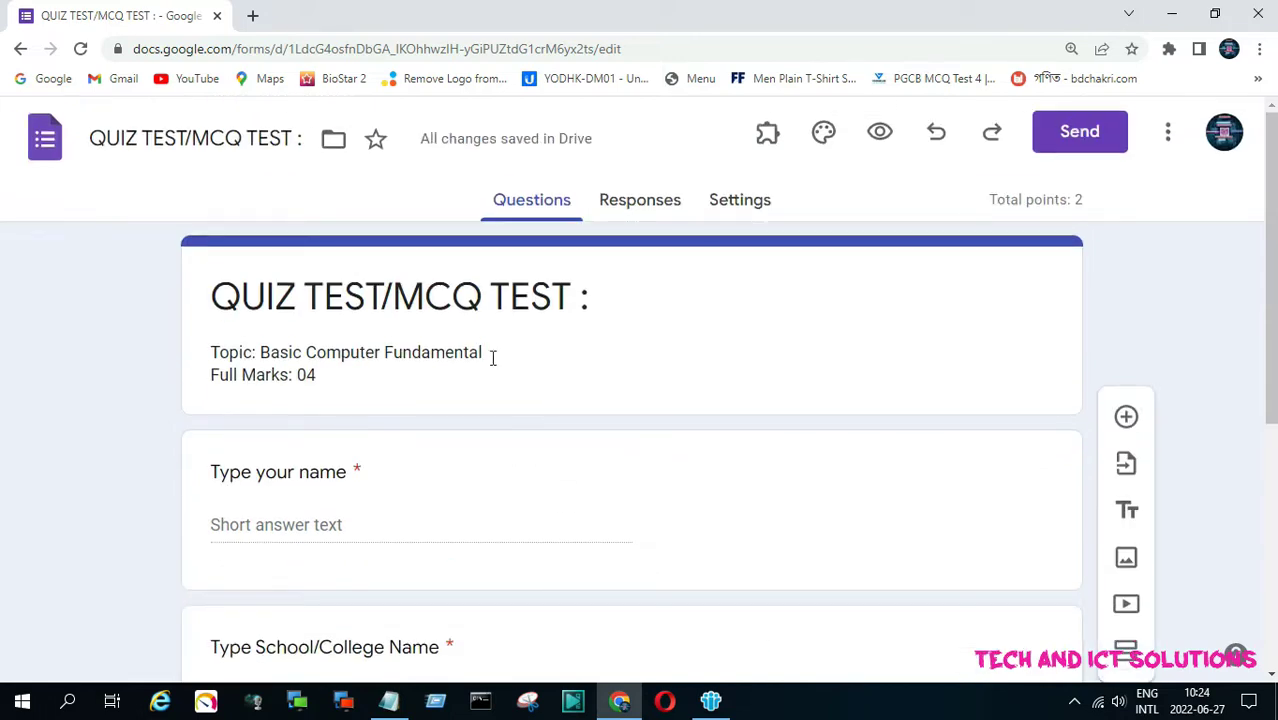
pyautogui.scroll(-5, 508, 354)
pyautogui.scroll(3, 650, 465)
pyautogui.scroll(-3, 822, 508)
pyautogui.scroll(3, 711, 487)
pyautogui.scroll(3, 711, 487)
pyautogui.click(823, 137)
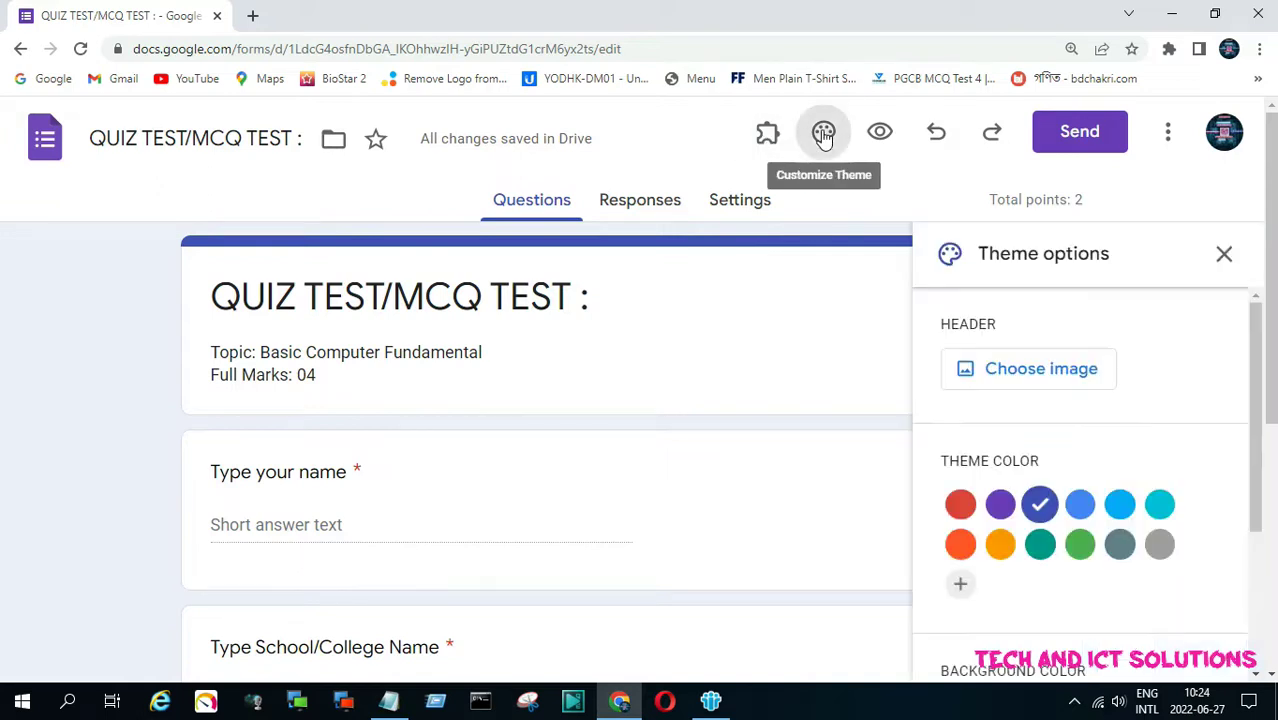
pyautogui.click(1002, 506)
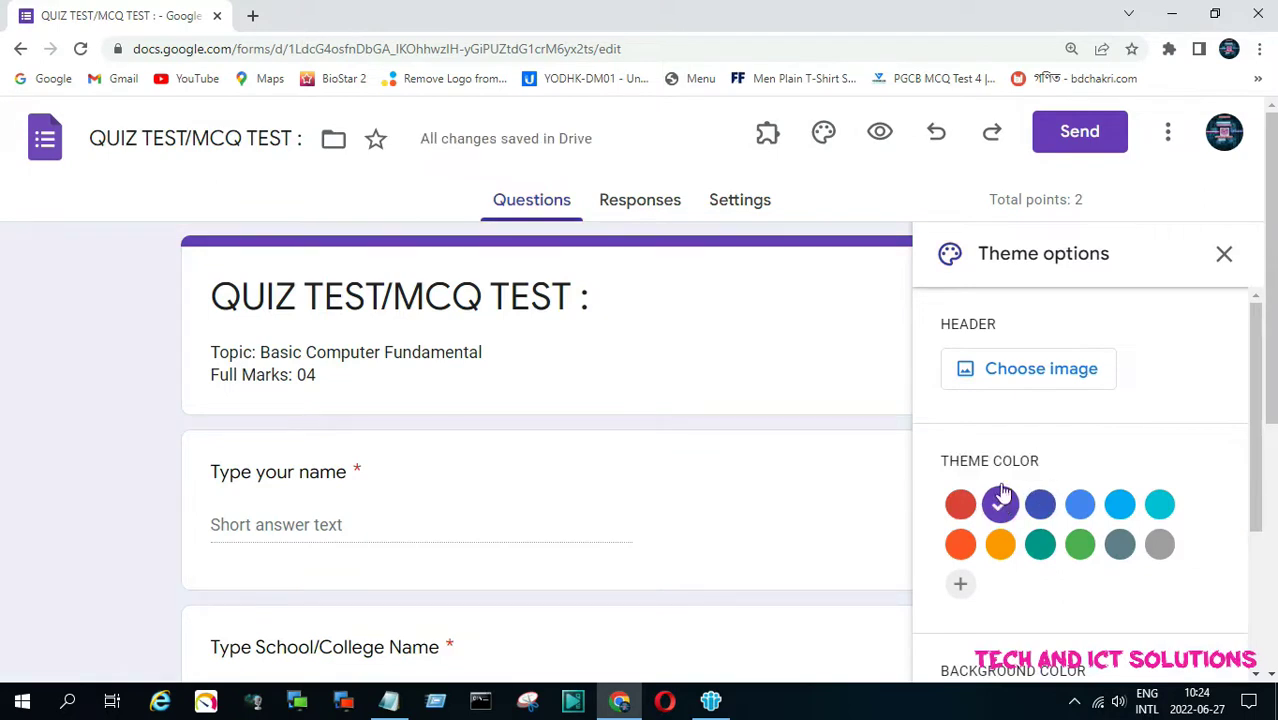
# - Upload the "quiz" image from the Desktop as the form's header image
pyautogui.click(1038, 380)
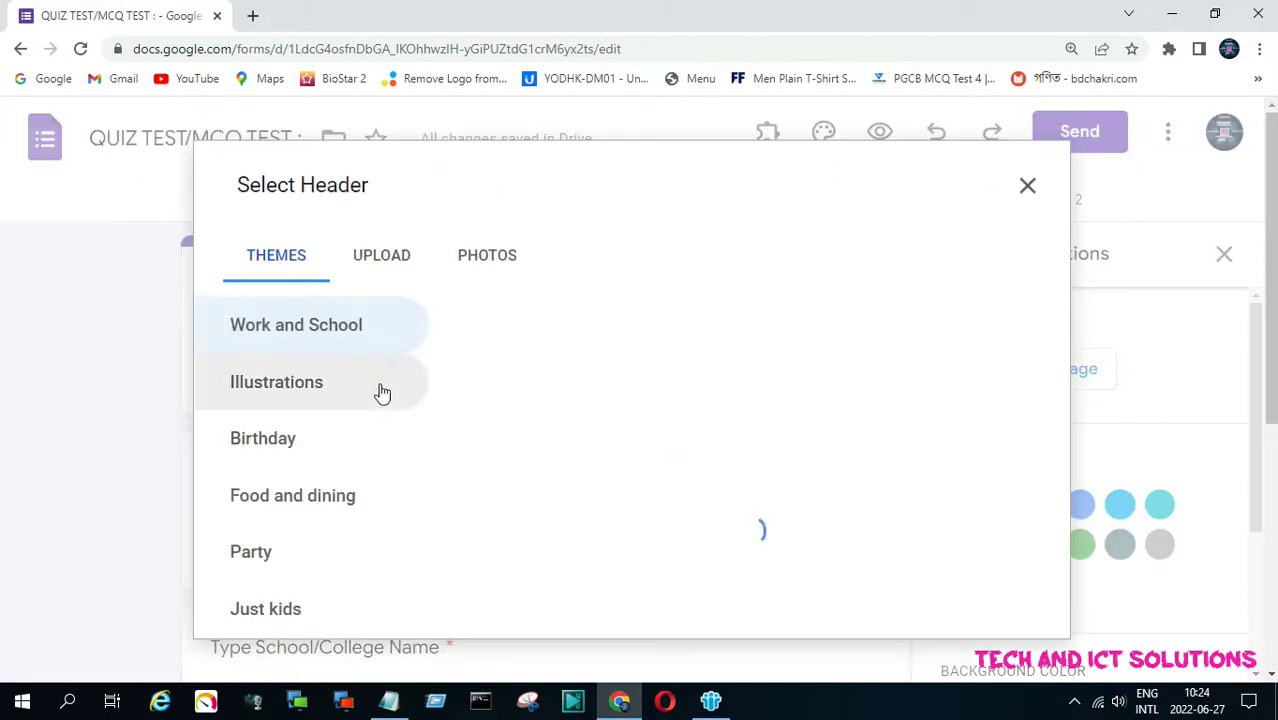
pyautogui.click(422, 268)
pyautogui.click(638, 535)
pyautogui.scroll(-3, 695, 358)
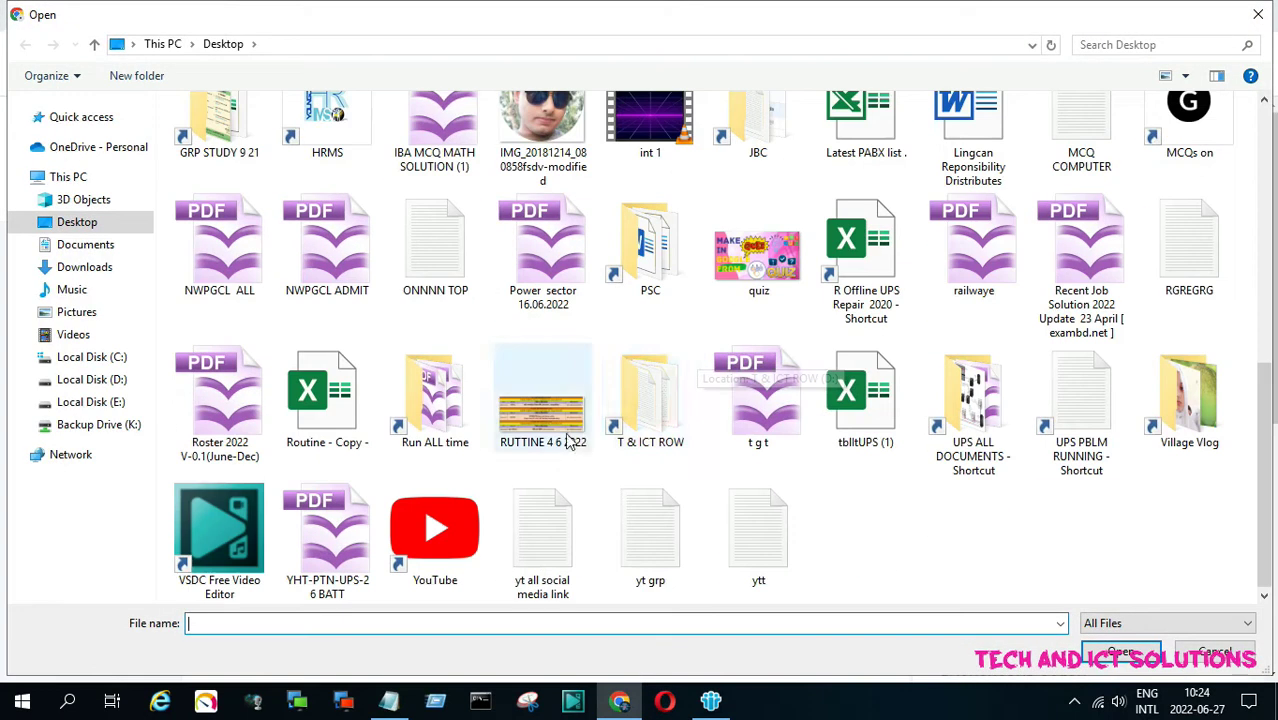
pyautogui.click(760, 262)
pyautogui.doubleClick(760, 262)
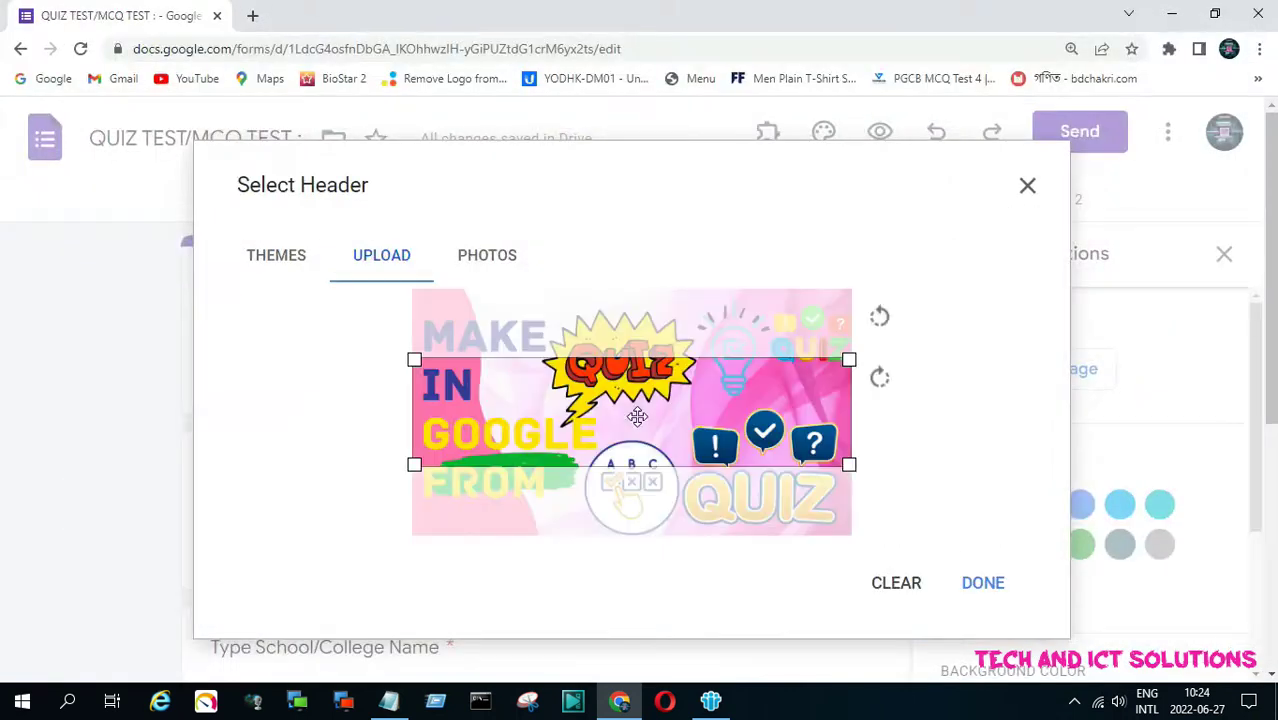
# - Move the header crop area down to the image's lower part, apply it and close the theme options
pyautogui.moveTo(638, 422); pyautogui.dragTo(650, 464)
pyautogui.click(980, 584)
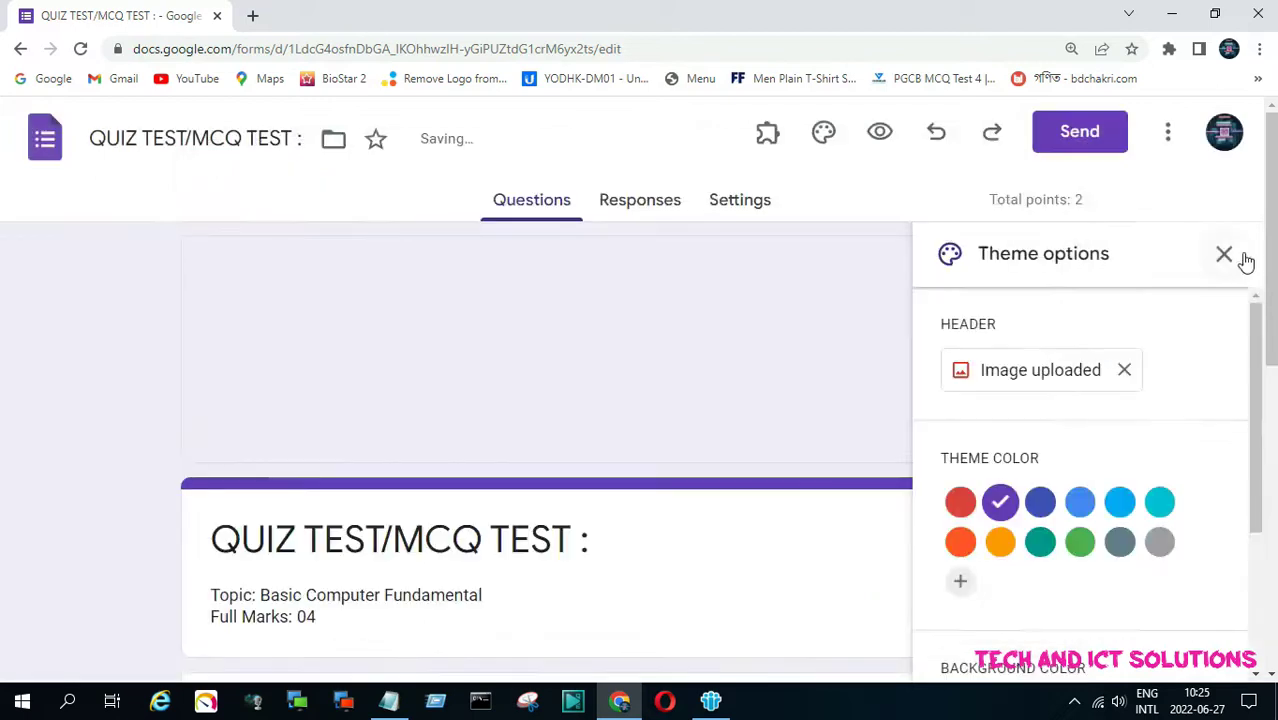
pyautogui.click(1224, 258)
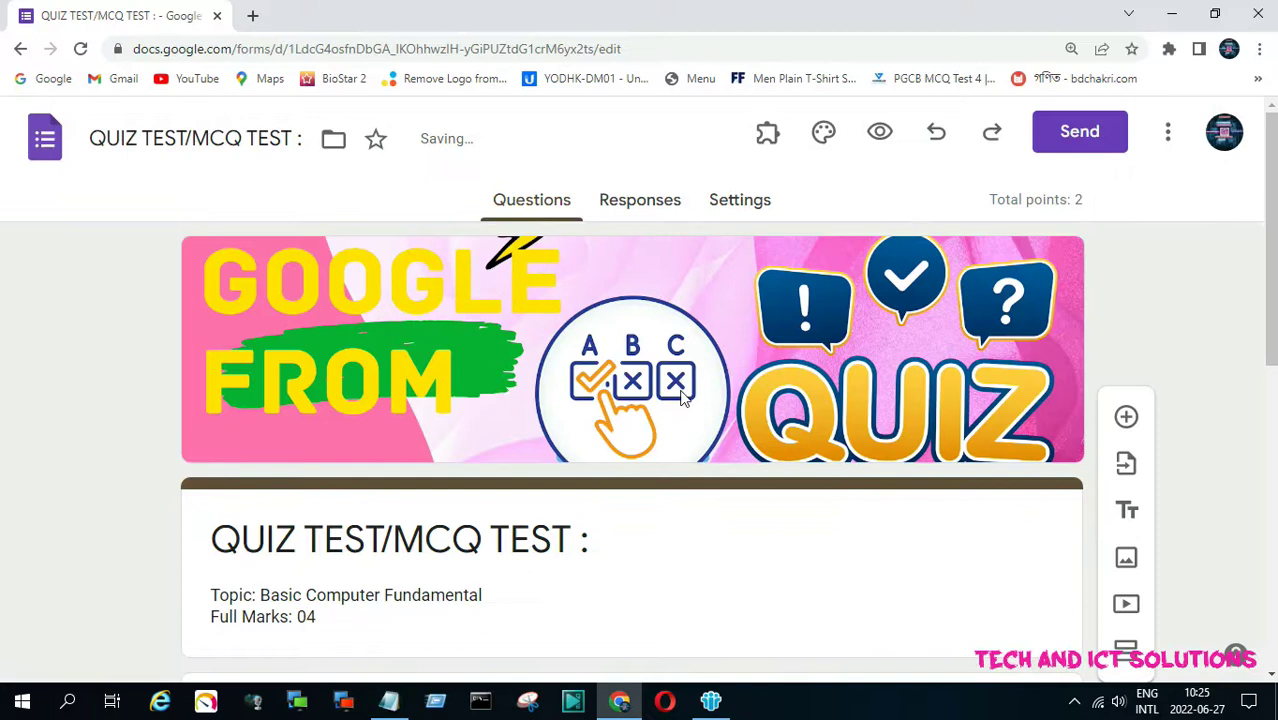
# - Add a new section after the "Type Your Class" question
pyautogui.scroll(-2, 685, 398)
pyautogui.scroll(-5, 345, 385)
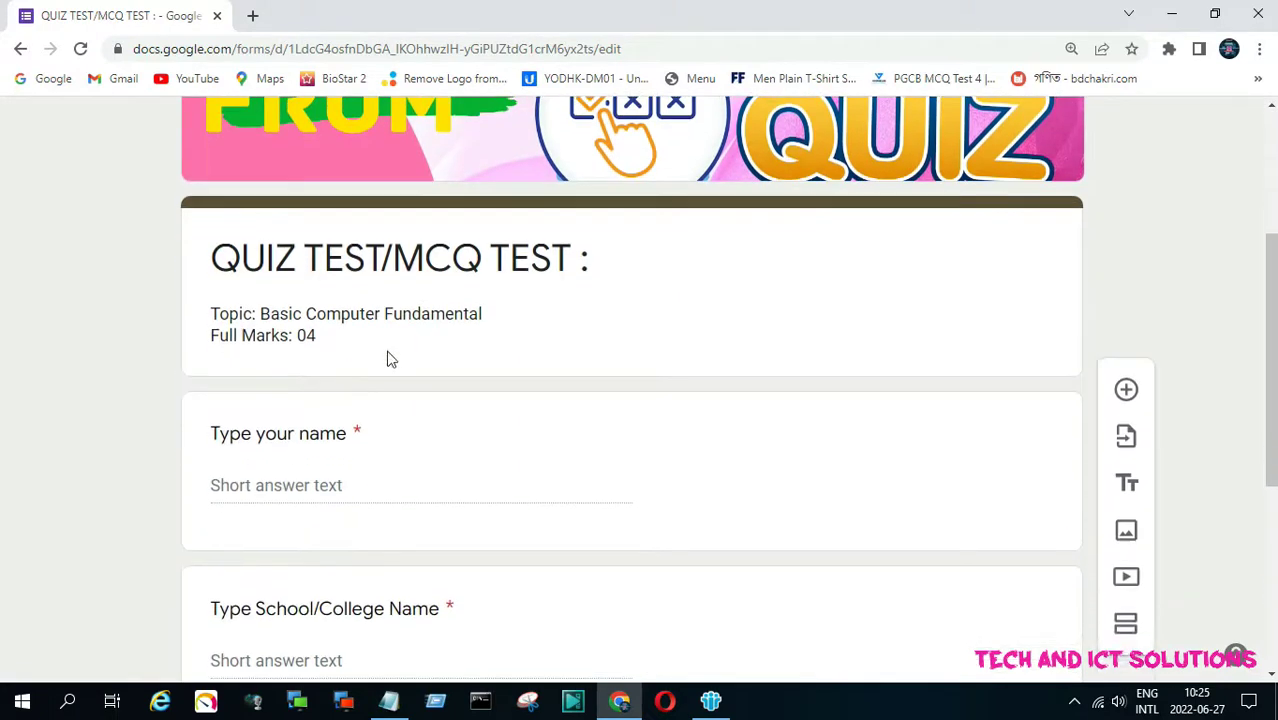
pyautogui.scroll(-1, 445, 366)
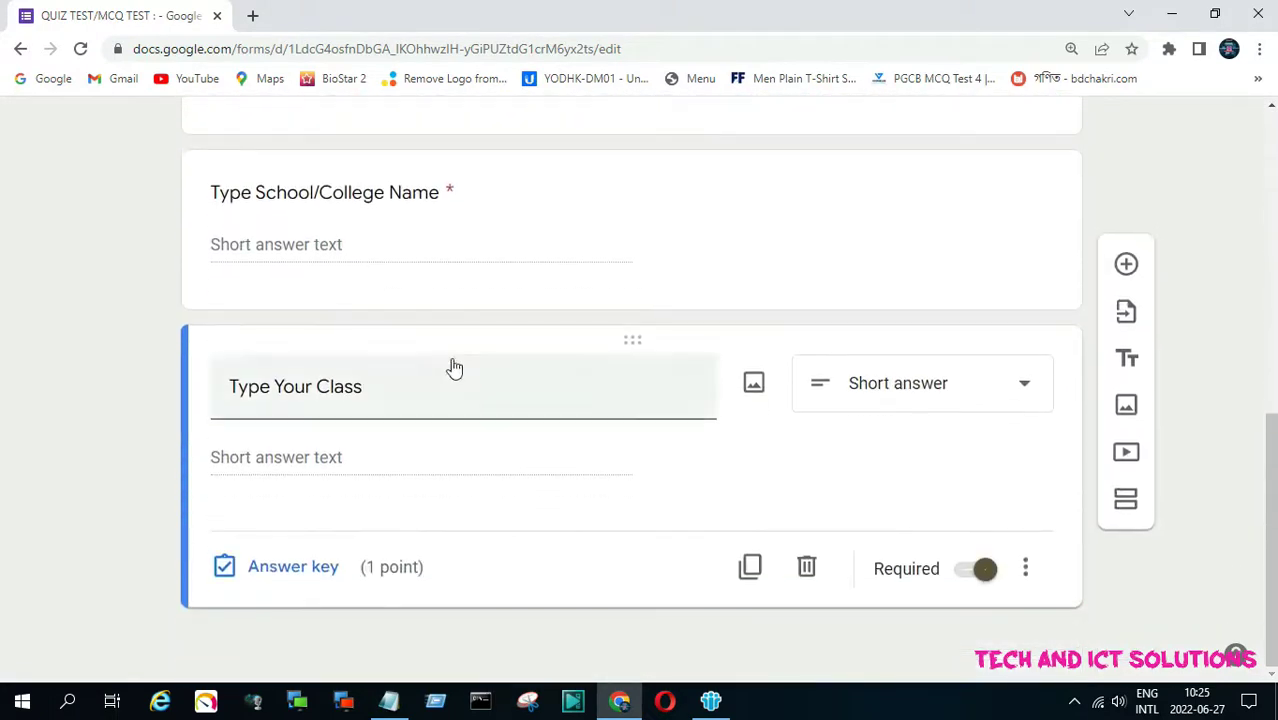
pyautogui.scroll(4, 559, 479)
pyautogui.scroll(-4, 873, 466)
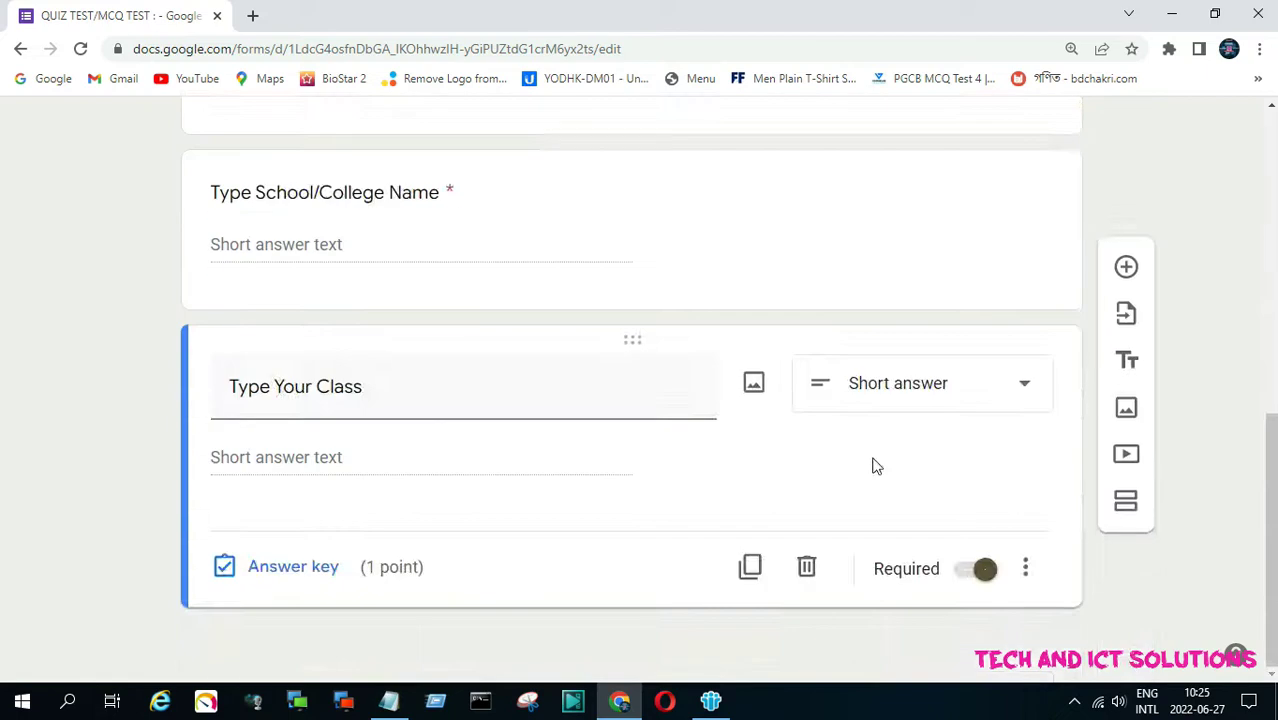
pyautogui.click(1127, 502)
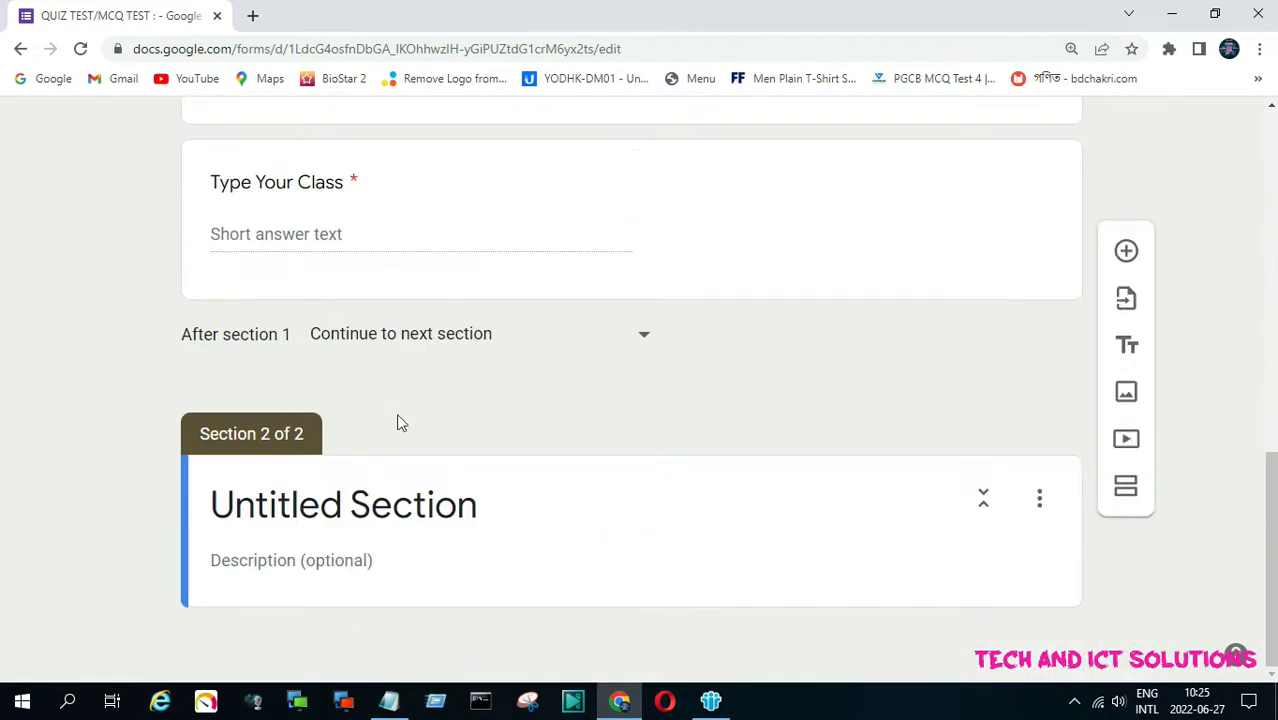
# - Replace the new section's title with "Computer Fundamental", copied from the MCQ COMPUTER Notepad file
pyautogui.click(355, 503)
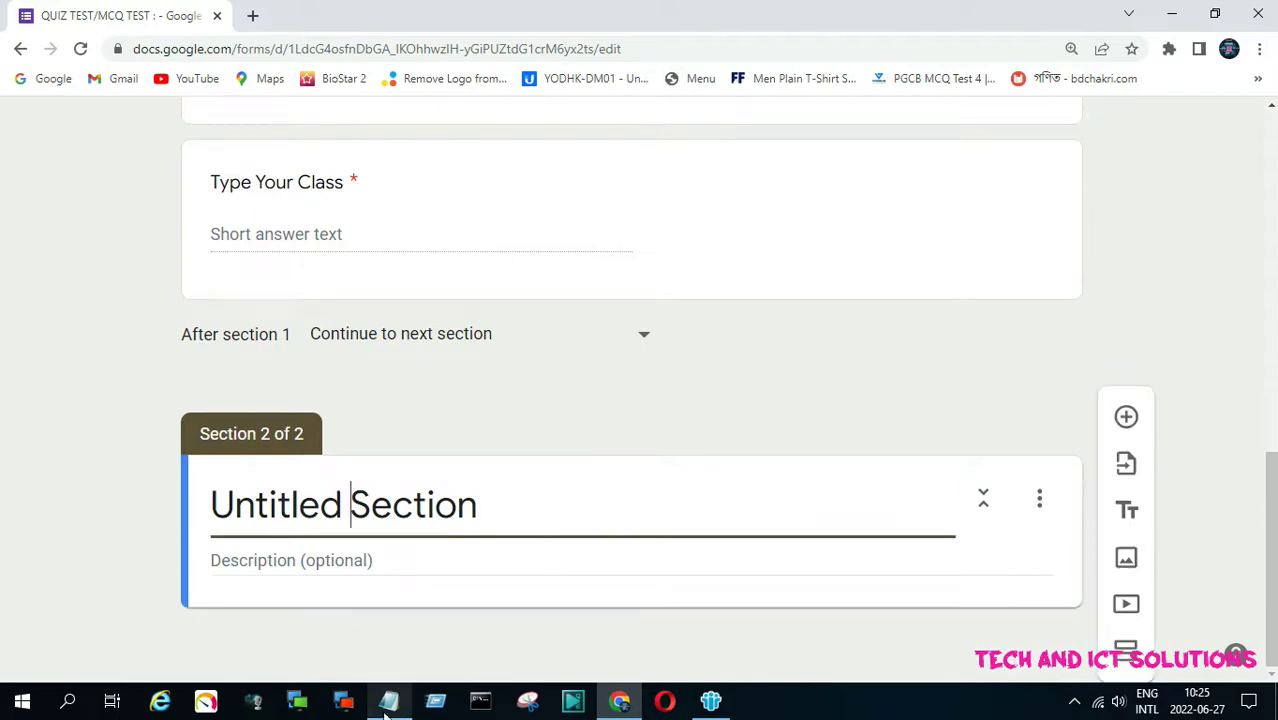
pyautogui.click(389, 700)
pyautogui.click(214, 254)
pyautogui.moveTo(224, 191); pyautogui.dragTo(3, 196)
pyautogui.hotkey('ctrl', 'c')
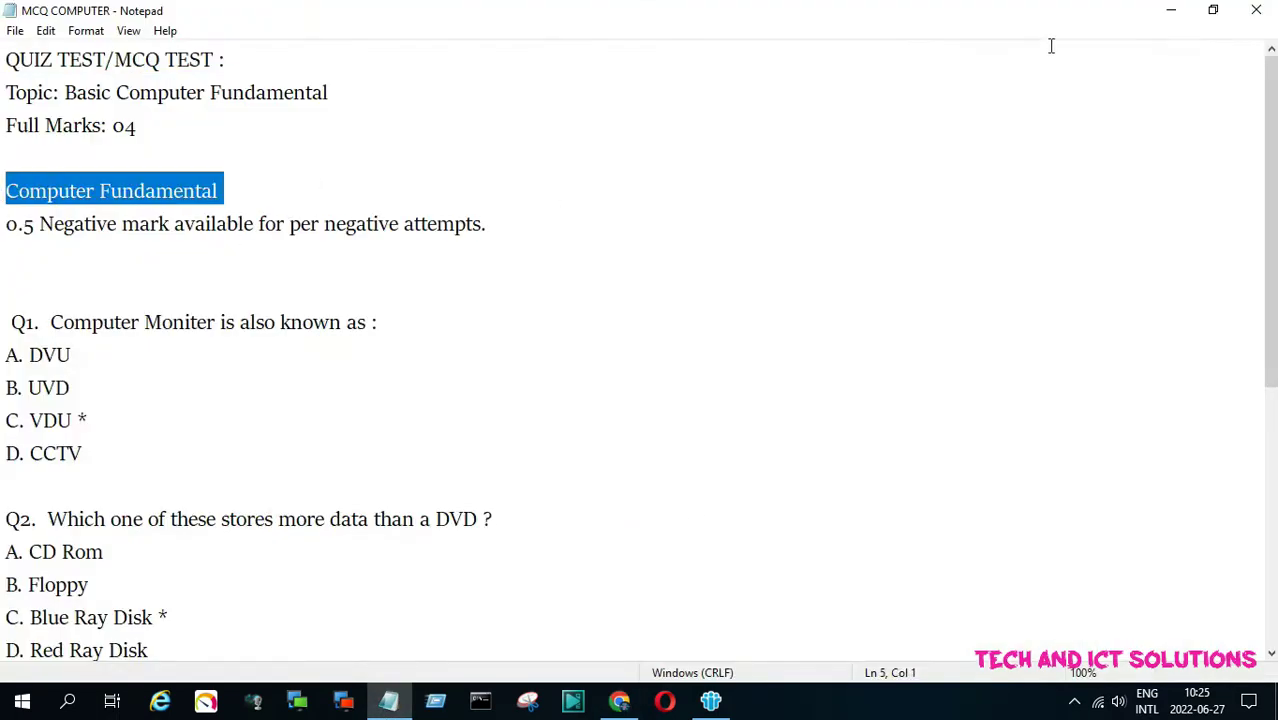
pyautogui.click(1165, 9)
pyautogui.click(527, 507)
pyautogui.moveTo(527, 507); pyautogui.dragTo(203, 517)
pyautogui.hotkey('ctrl', 'v')
# - Copy "0.5 Negative mark available for per negative attempts." from the Notepad file into the description of section 2
pyautogui.click(337, 560)
pyautogui.click(272, 296)
pyautogui.moveTo(552, 223); pyautogui.dragTo(3, 226)
pyautogui.hotkey('ctrl', 'c')
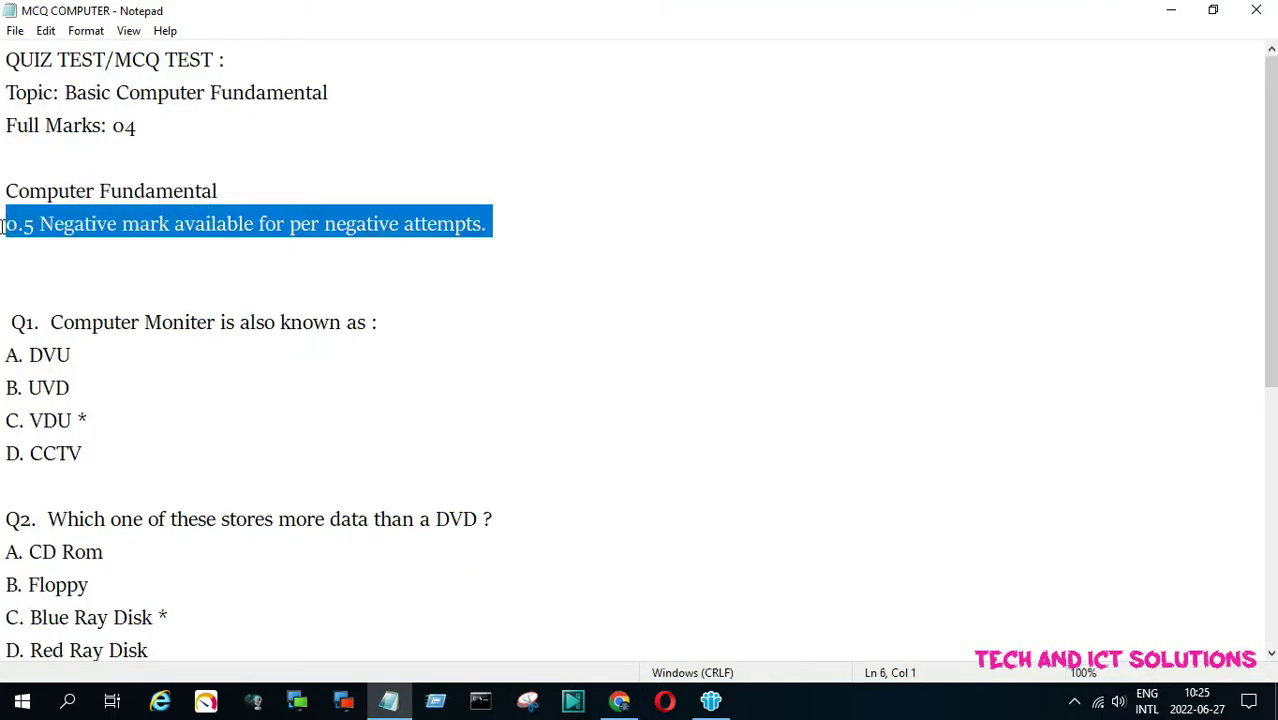
pyautogui.click(1171, 10)
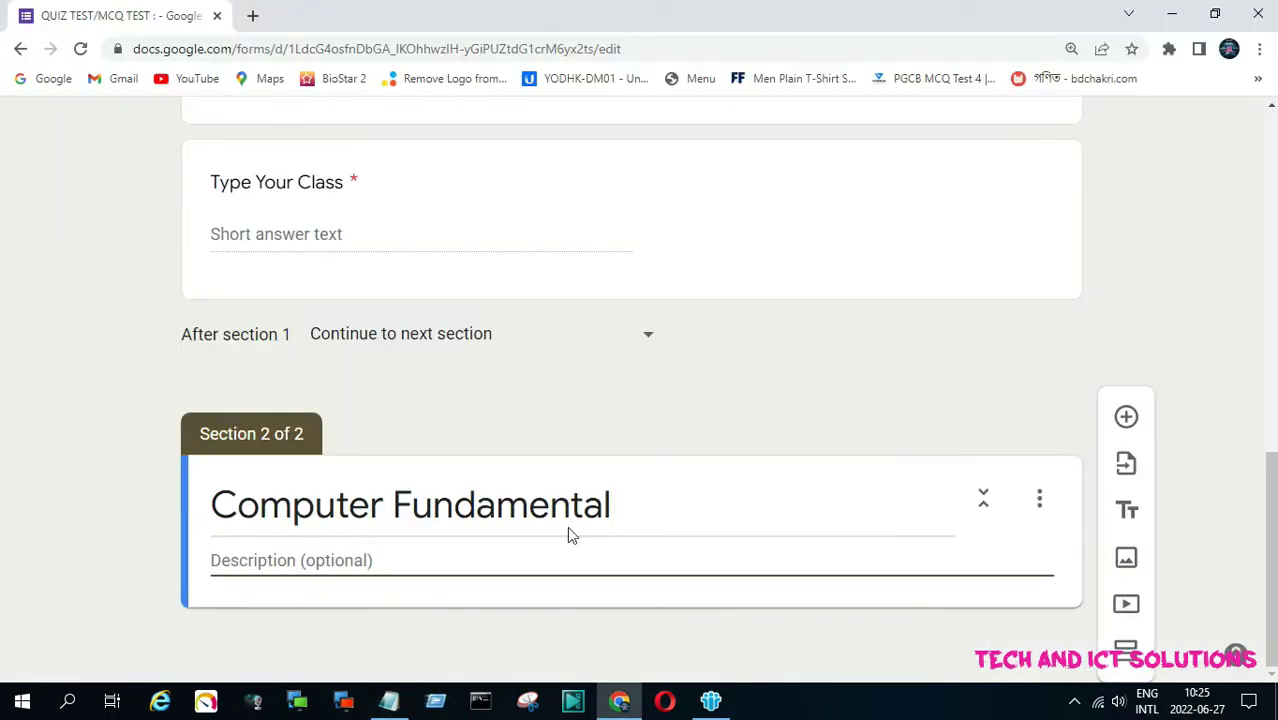
pyautogui.hotkey('ctrl', 'v')
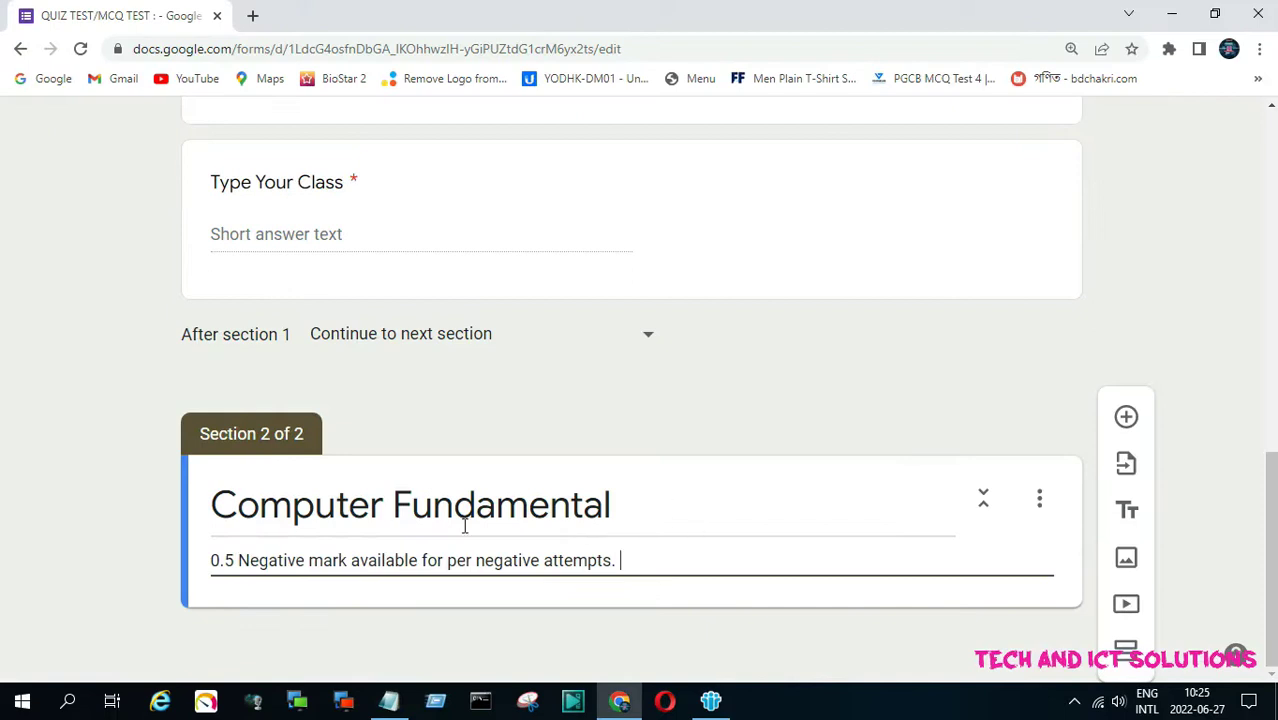
pyautogui.click(141, 500)
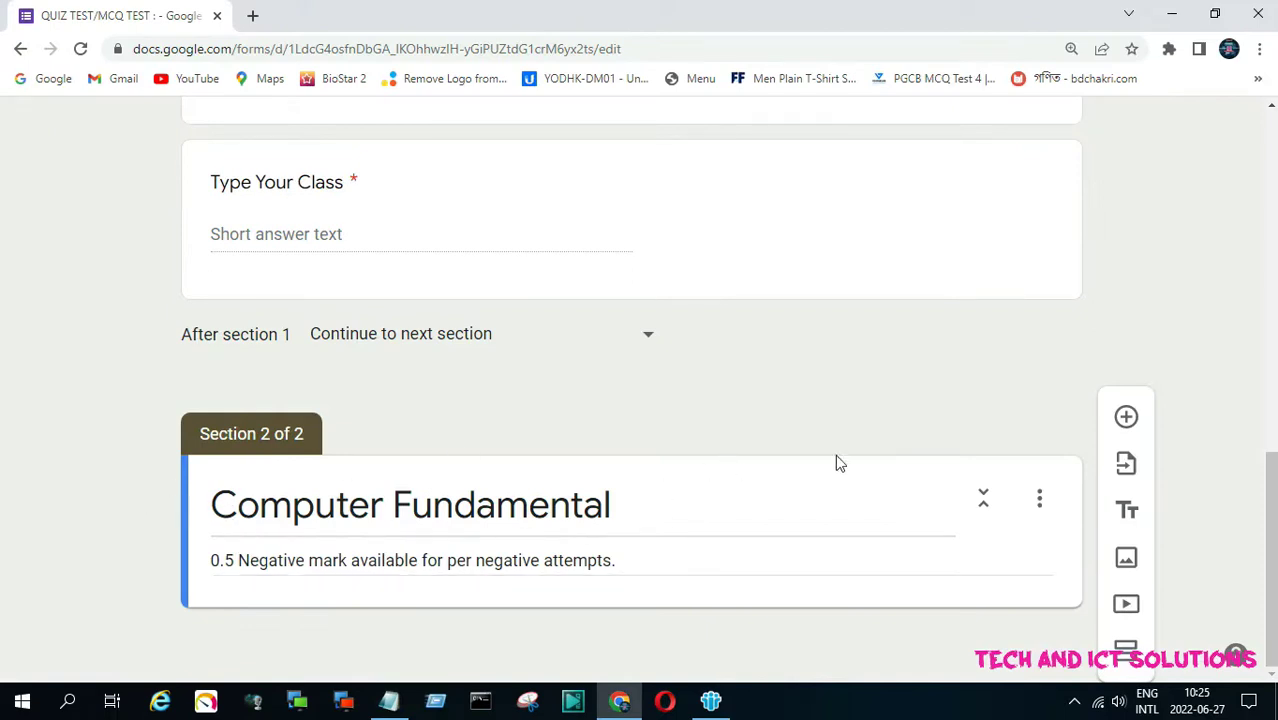
# - Add a multiple-choice question to section 2 with the Notepad file's first question, "Q1. Computer Monitor is also known as :"
pyautogui.click(1125, 424)
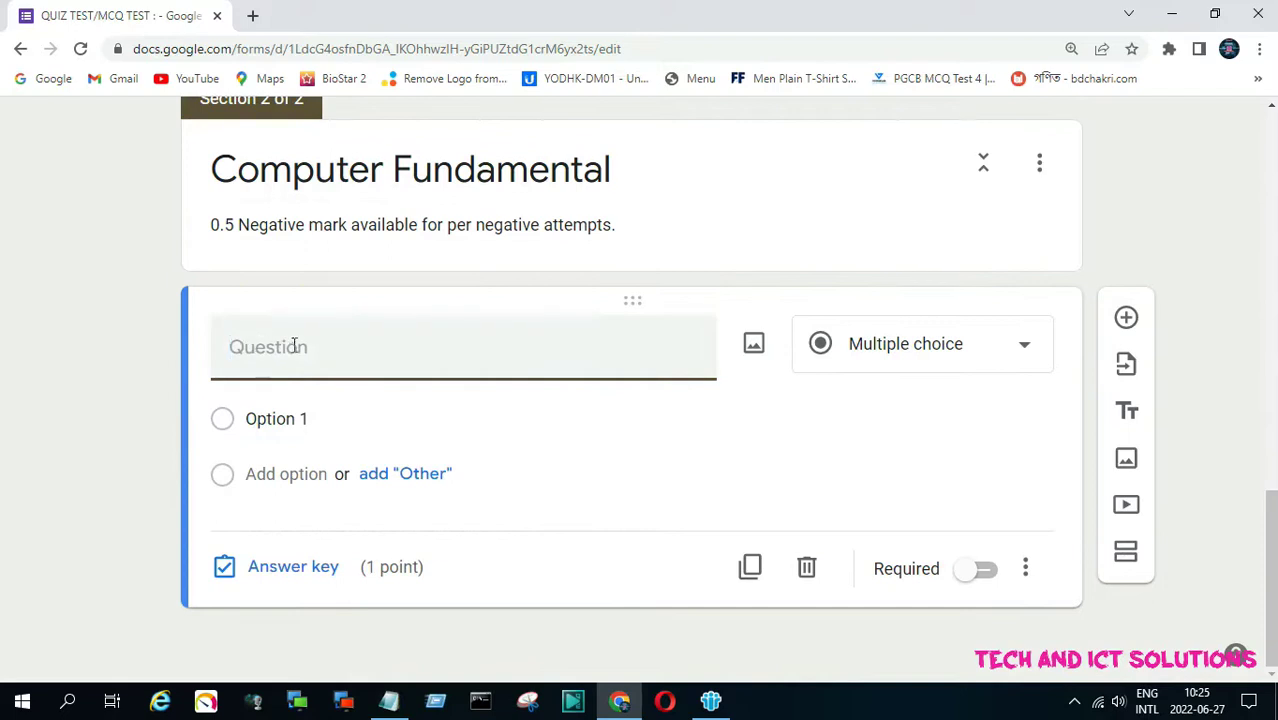
pyautogui.click(388, 703)
pyautogui.click(300, 355)
pyautogui.moveTo(3, 316); pyautogui.dragTo(388, 333)
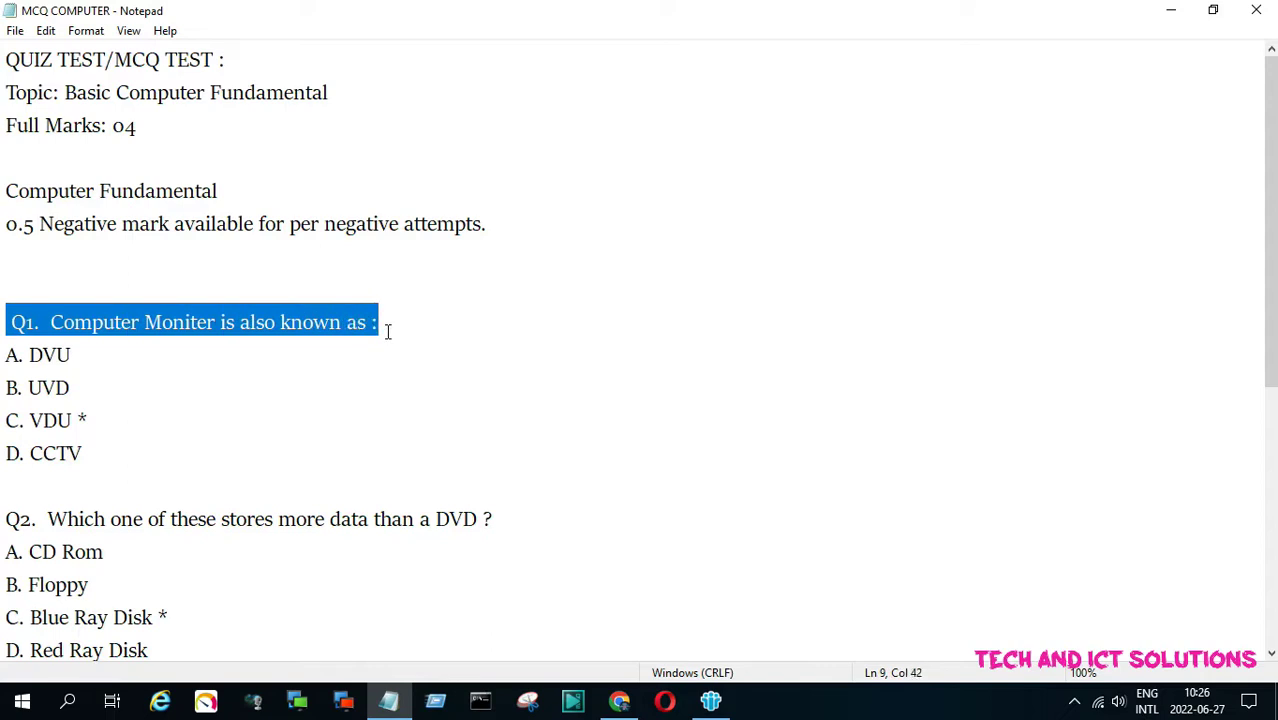
pyautogui.click(619, 703)
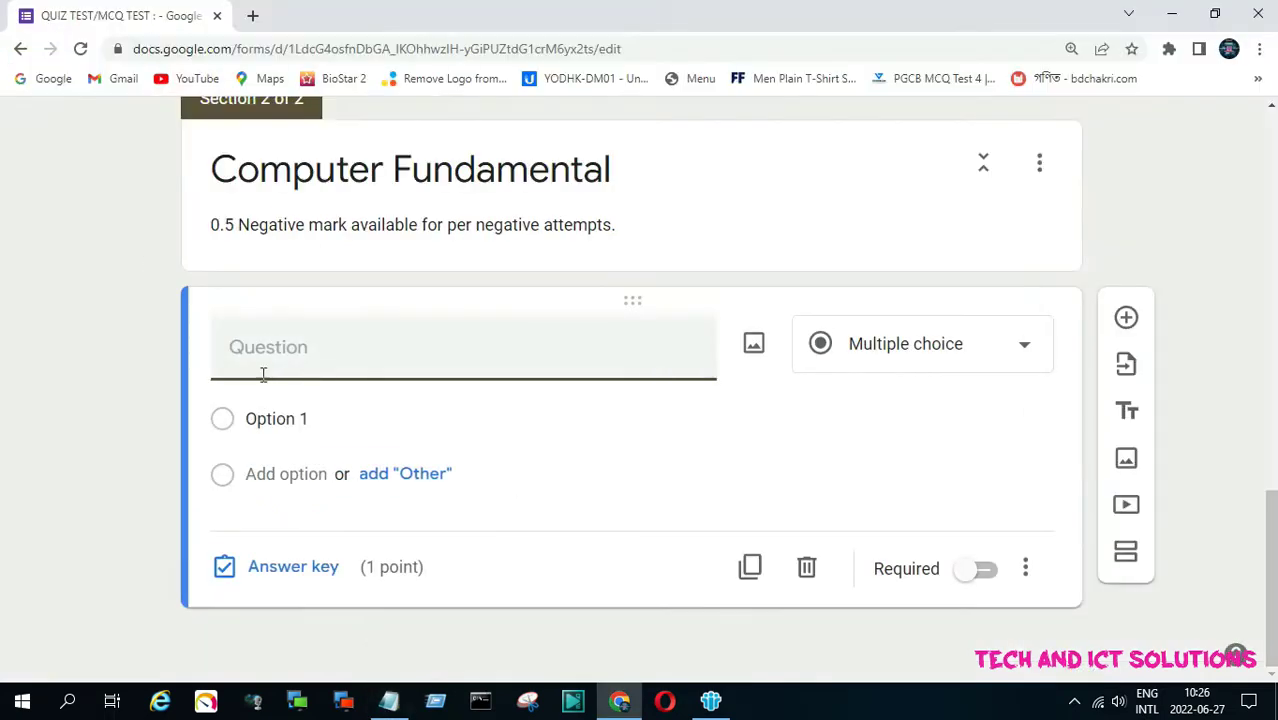
pyautogui.write('Q1.  Computer Monitor is also known as :')
pyautogui.press('Return')
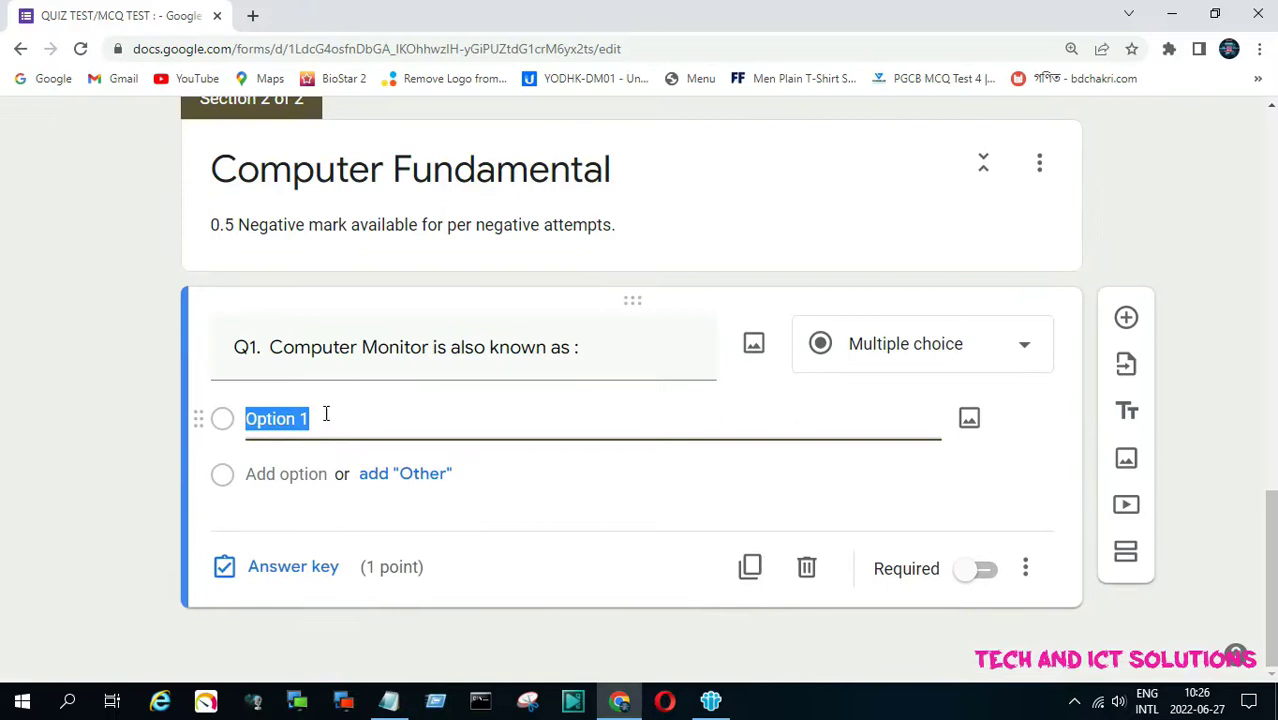
# - Copy Q1's four options from the Notepad file into the question: A. DVU, B. UVD, C. VDU *, D. CCTV
pyautogui.click(389, 701)
pyautogui.click(300, 418)
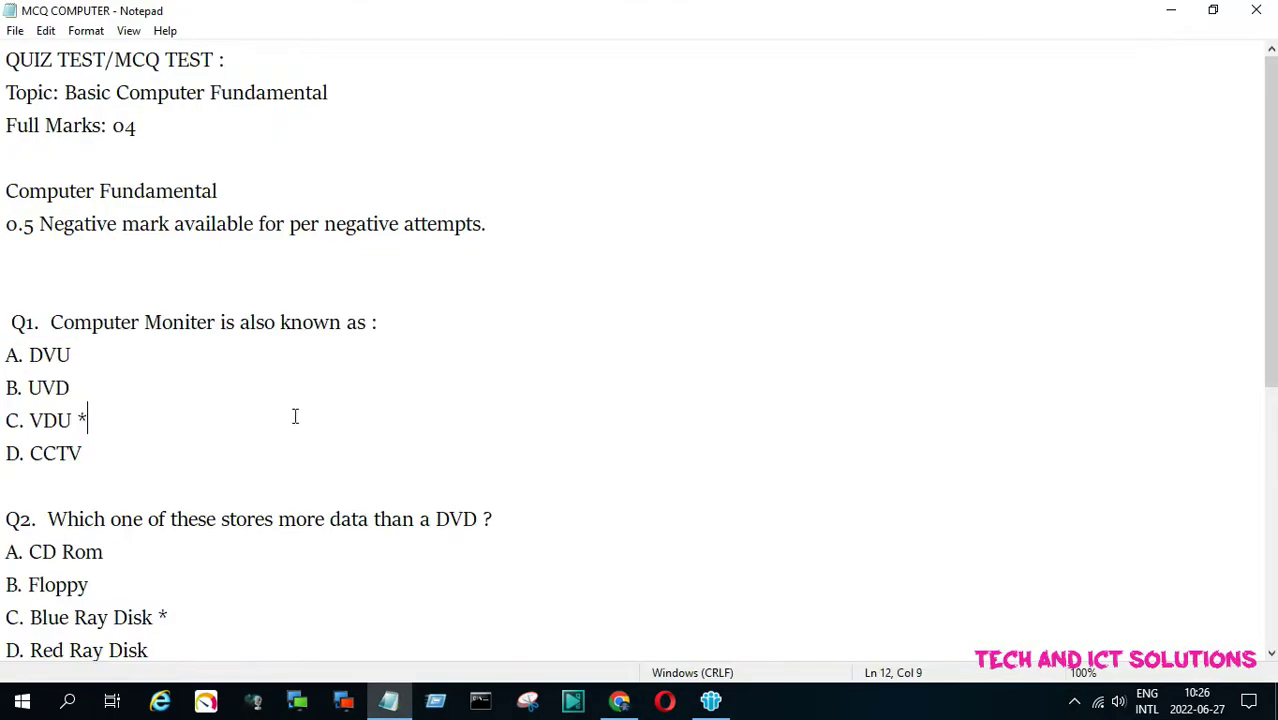
pyautogui.moveTo(4, 352); pyautogui.dragTo(127, 441)
pyautogui.hotkey('ctrl', 'c')
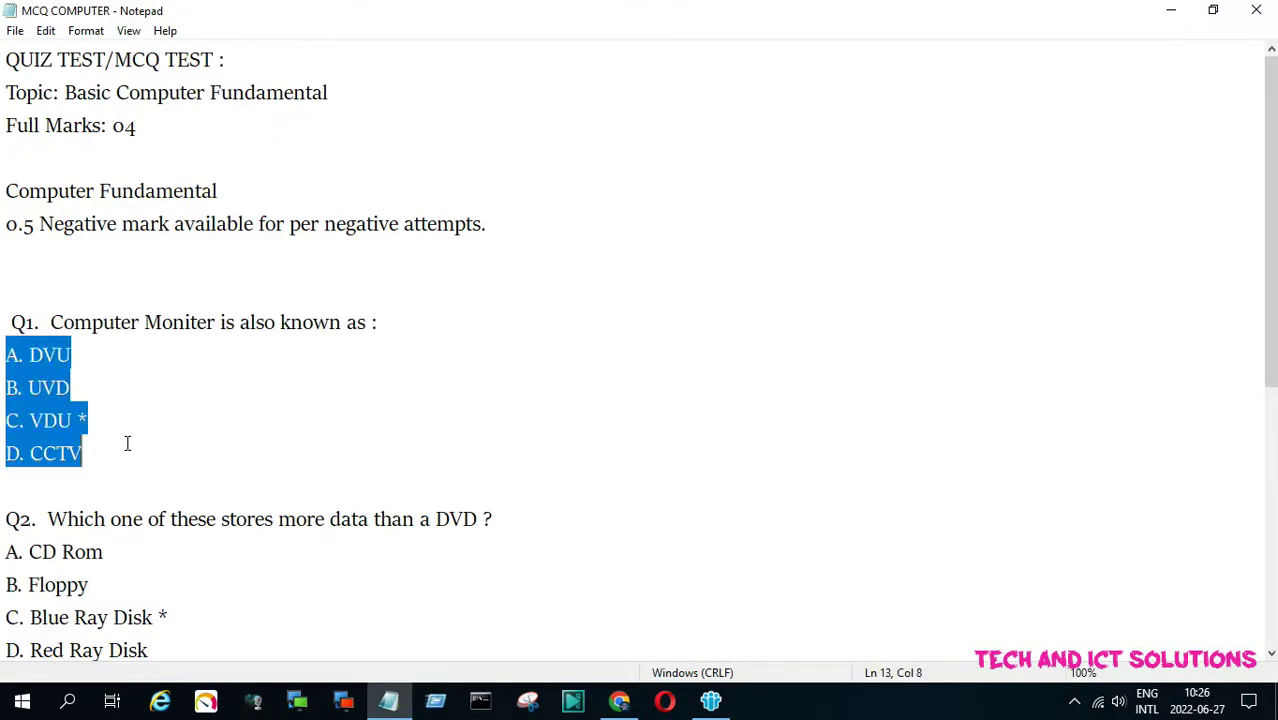
pyautogui.click(1171, 12)
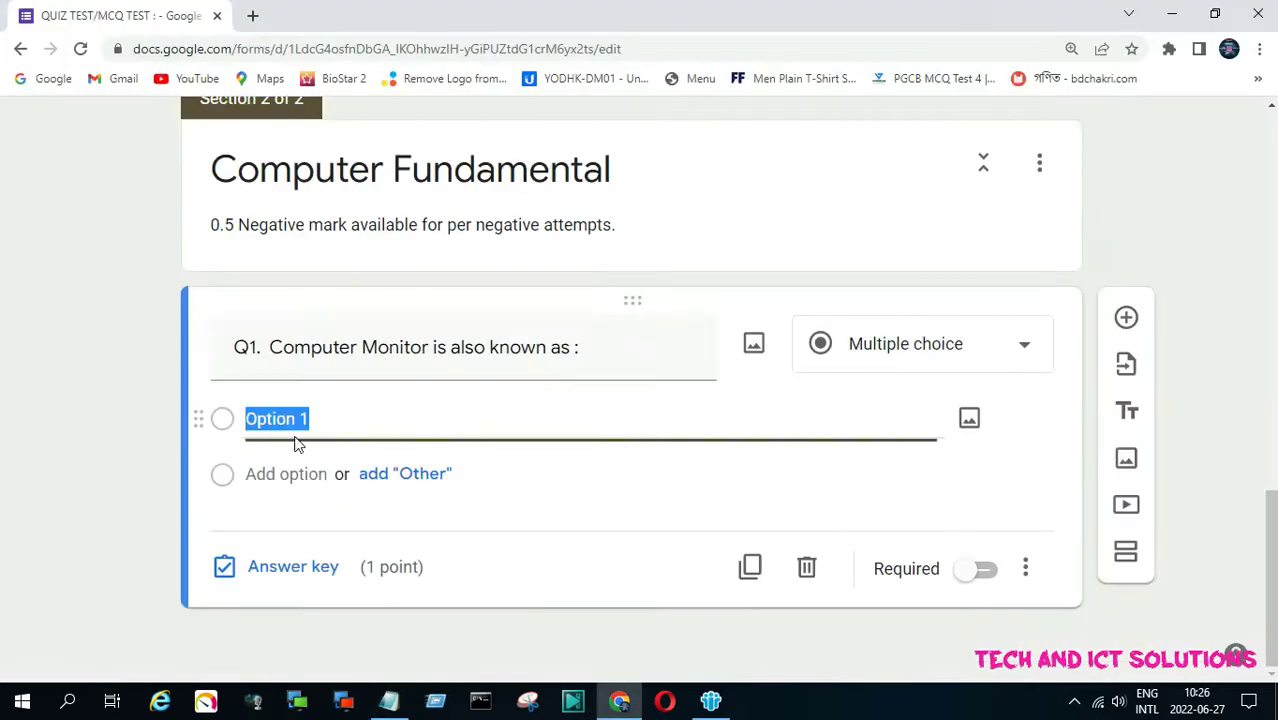
pyautogui.hotkey('ctrl', 'v')
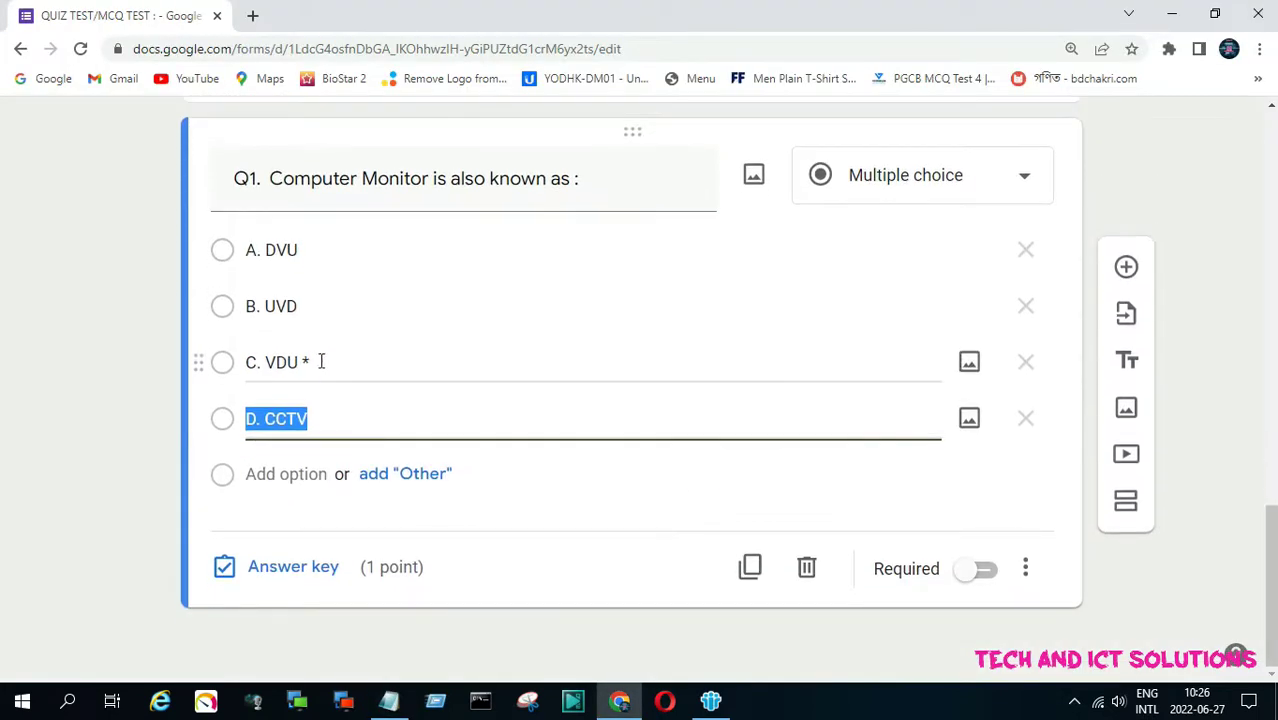
# - Mark "C. VDU *" as the correct answer in Q1's answer key and set the question to 2 points
pyautogui.click(310, 361)
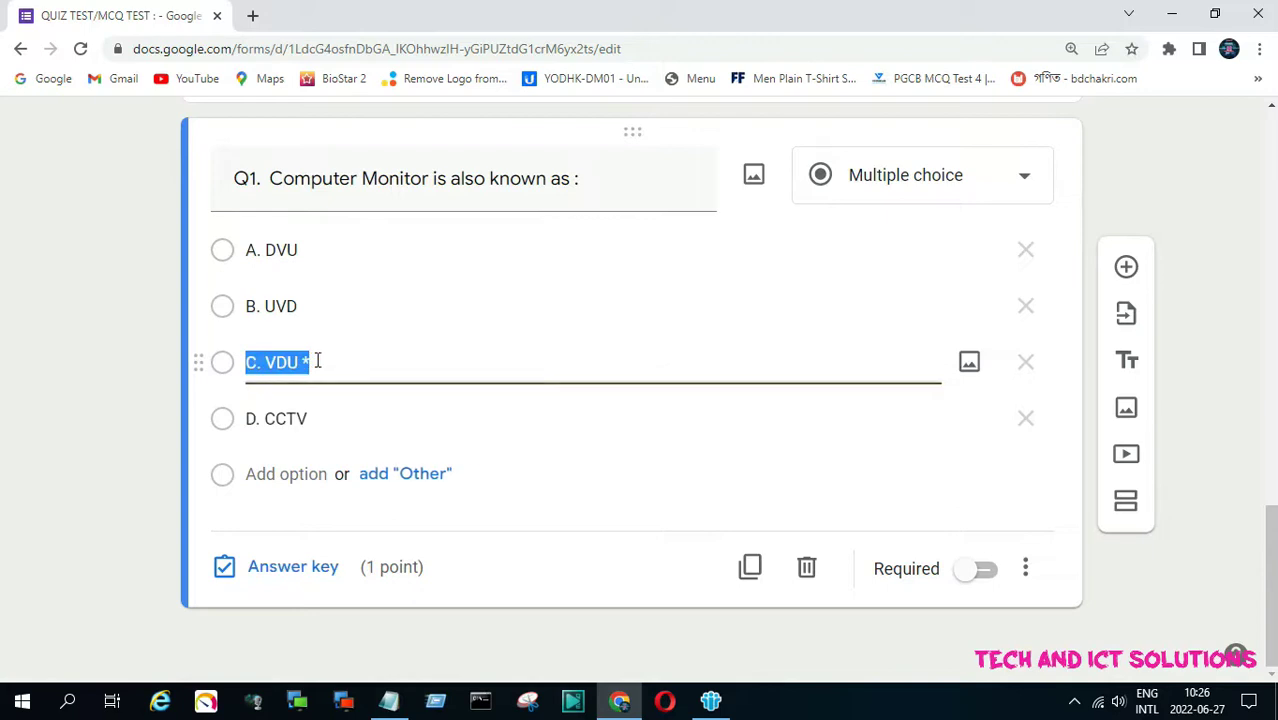
pyautogui.click(293, 567)
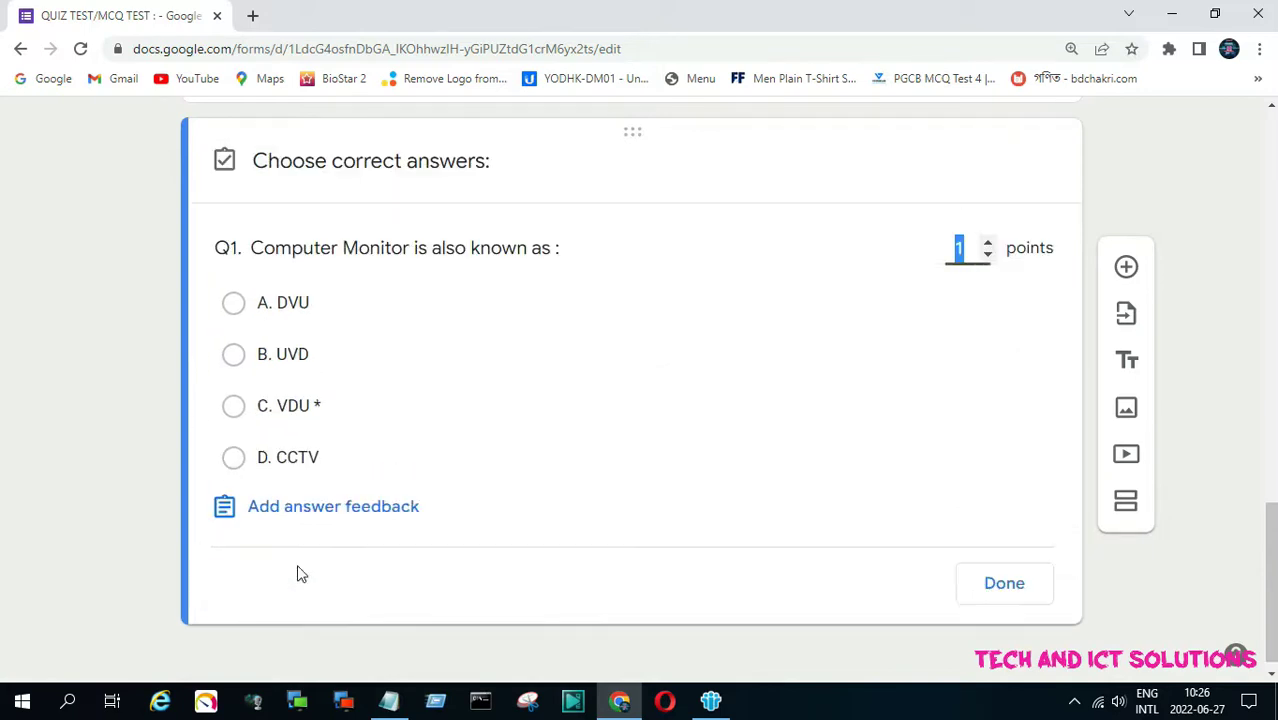
pyautogui.click(233, 407)
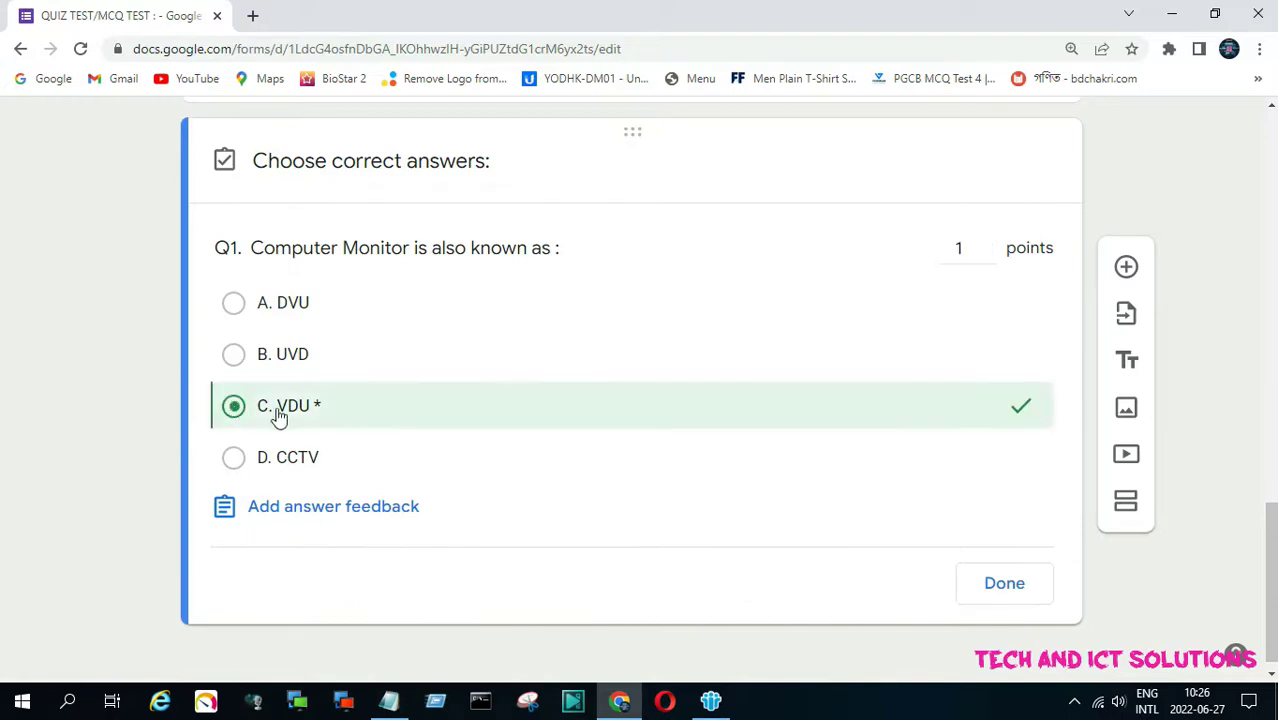
pyautogui.doubleClick(959, 248)
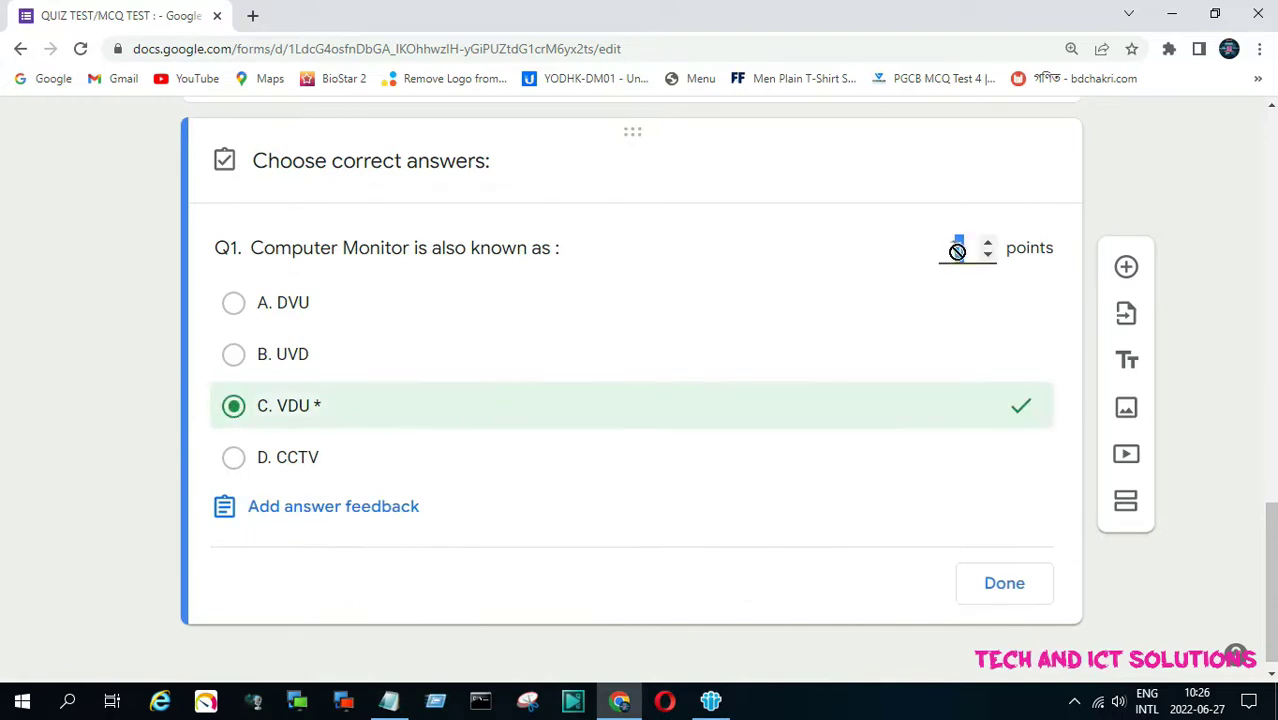
pyautogui.doubleClick(958, 248)
pyautogui.write('2')
pyautogui.click(1012, 586)
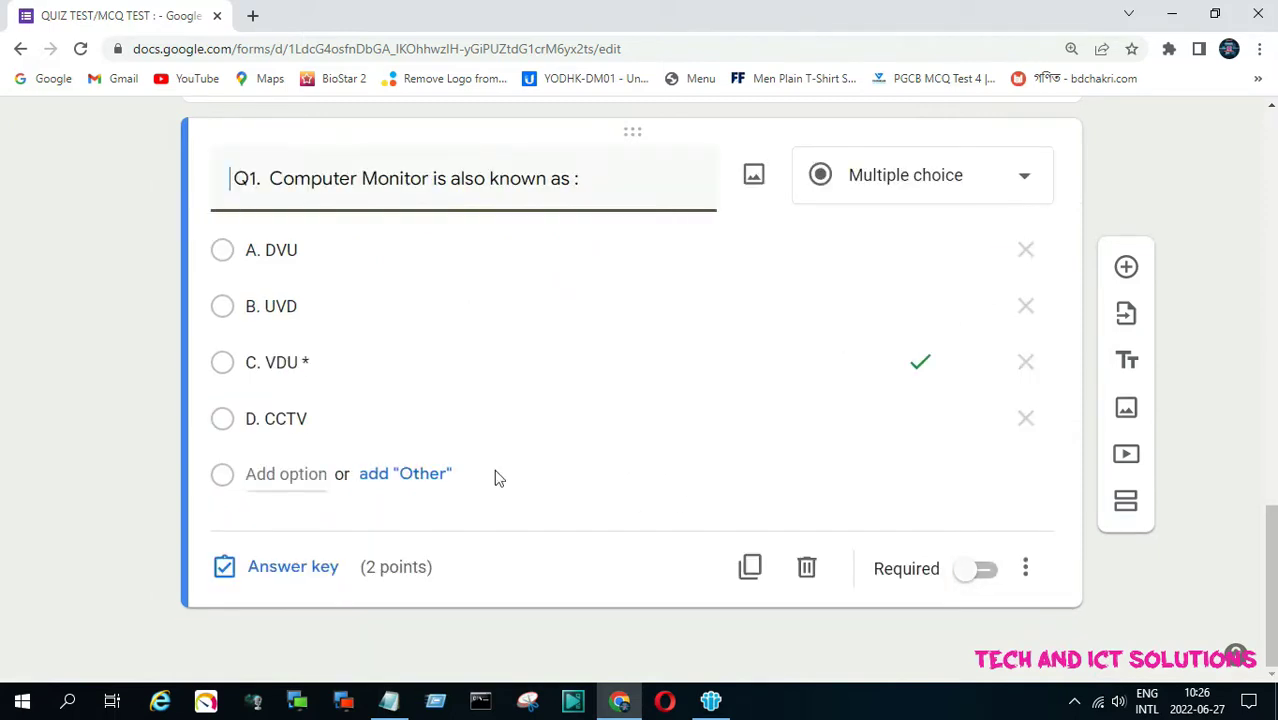
# - Remove the asterisk from Q1's third option so it reads "C. VDU"
pyautogui.click(318, 362)
pyautogui.click(318, 362)
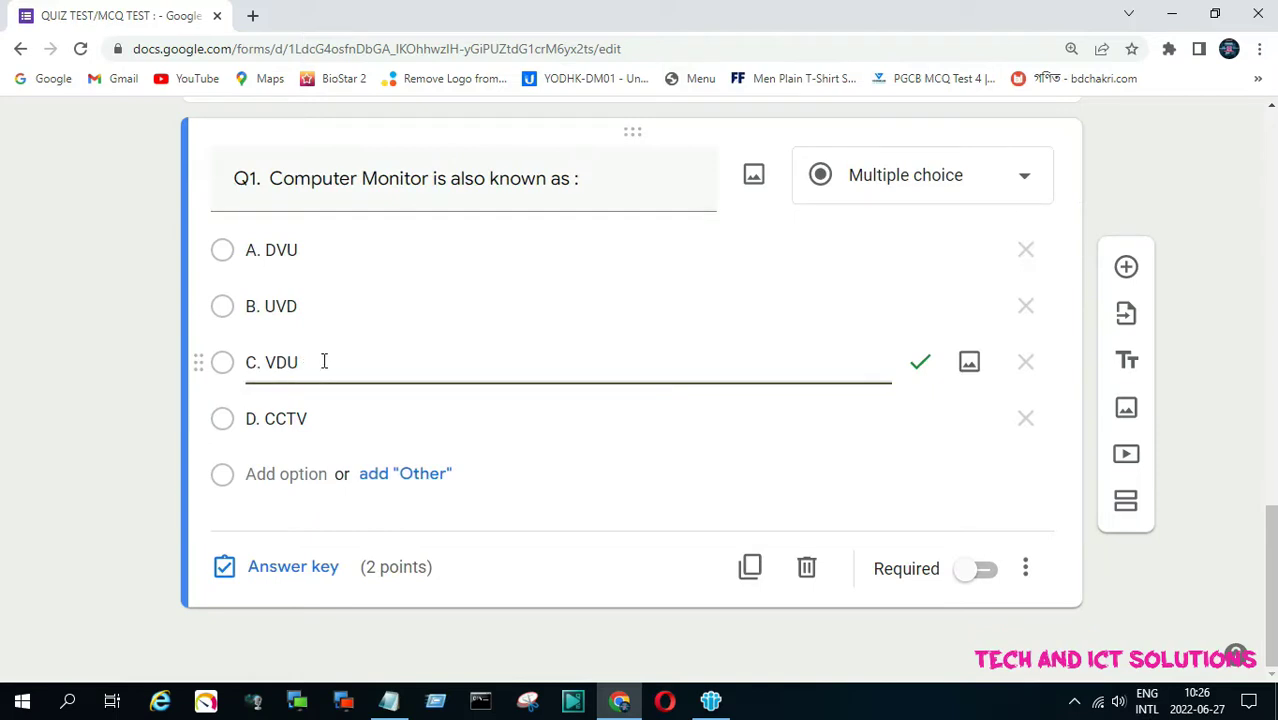
pyautogui.scroll(1, 525, 379)
pyautogui.scroll(-1, 639, 348)
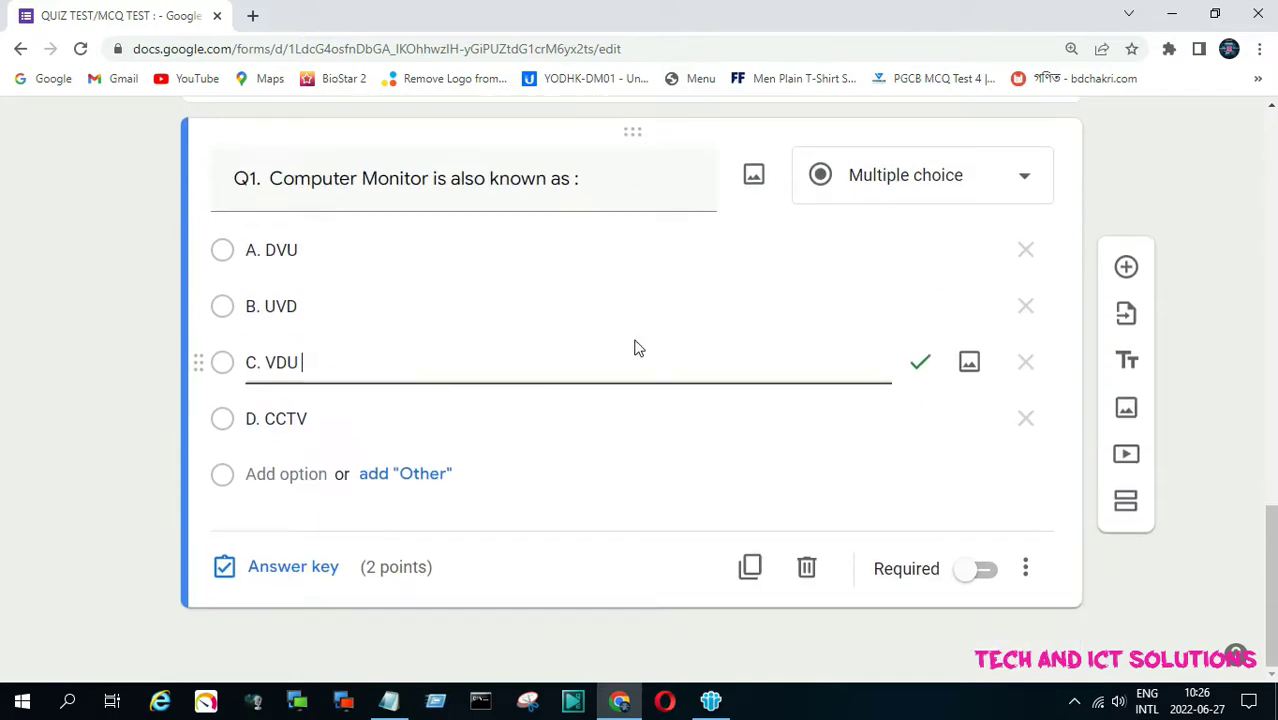
# - Add a new multiple-choice question with the Notepad file's text "Q2. Which one of these stores more data than a DVD ?"
pyautogui.click(1126, 268)
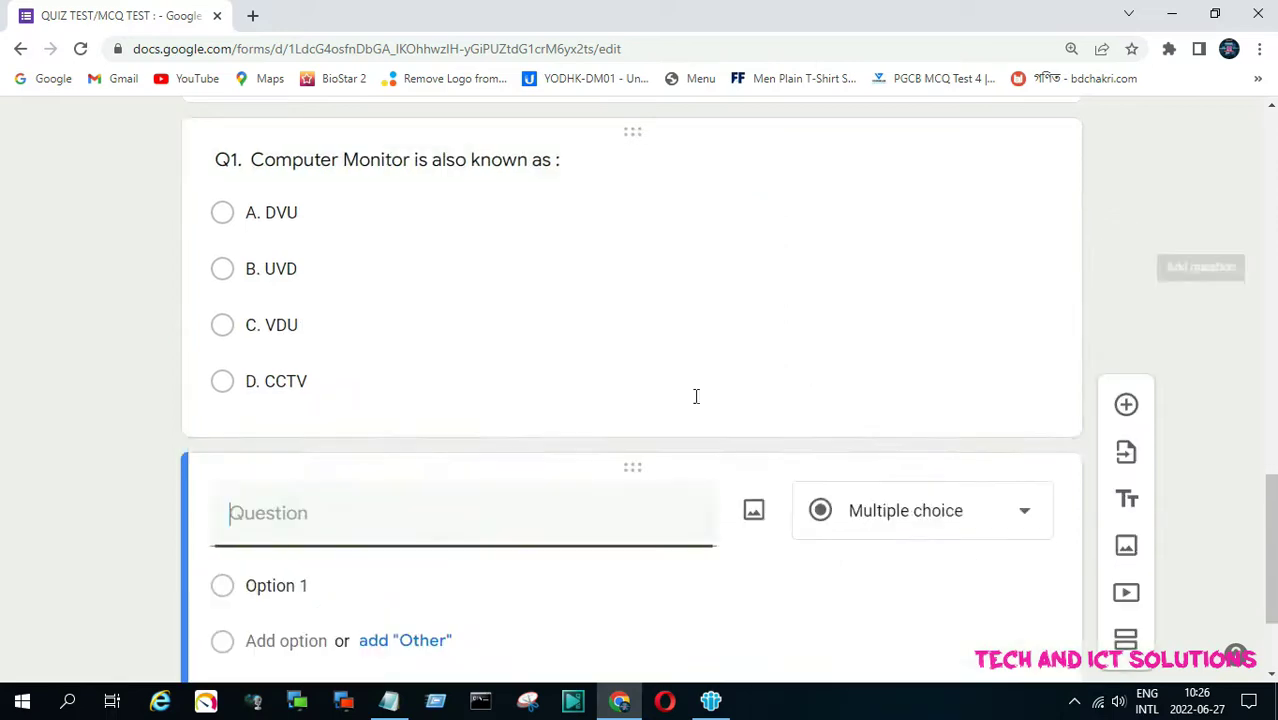
pyautogui.click(389, 700)
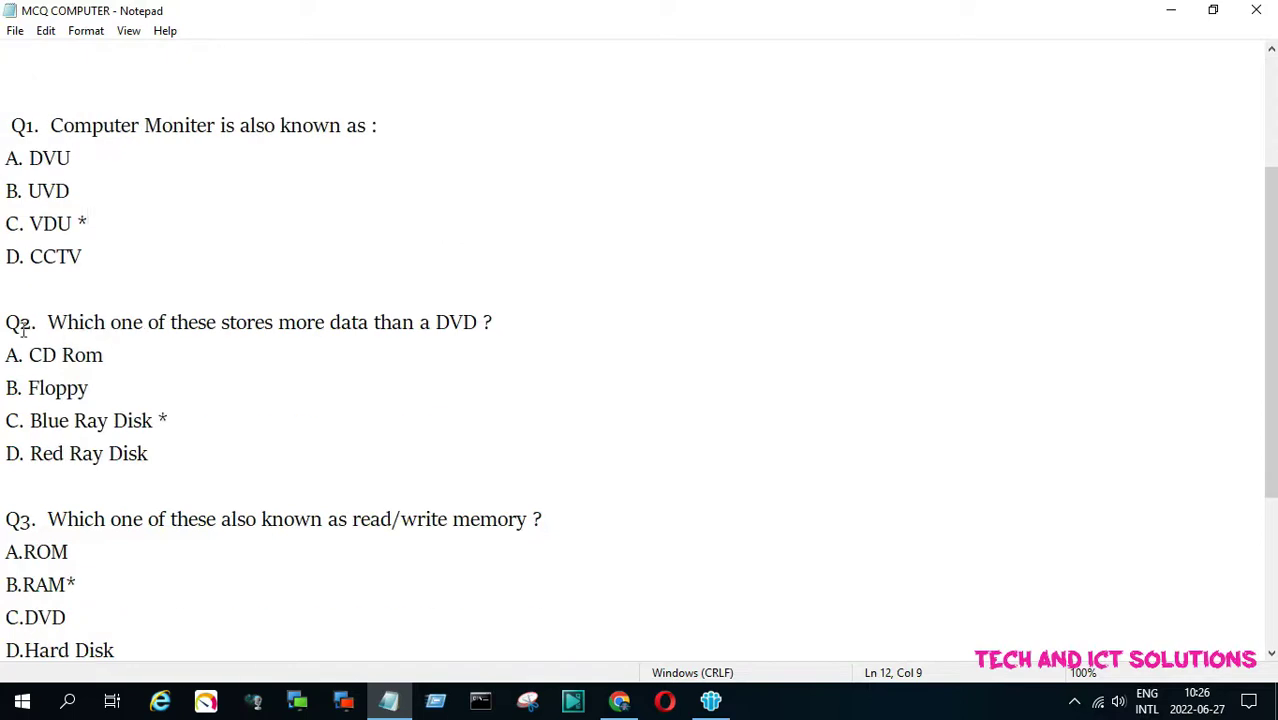
pyautogui.moveTo(3, 318); pyautogui.dragTo(513, 313)
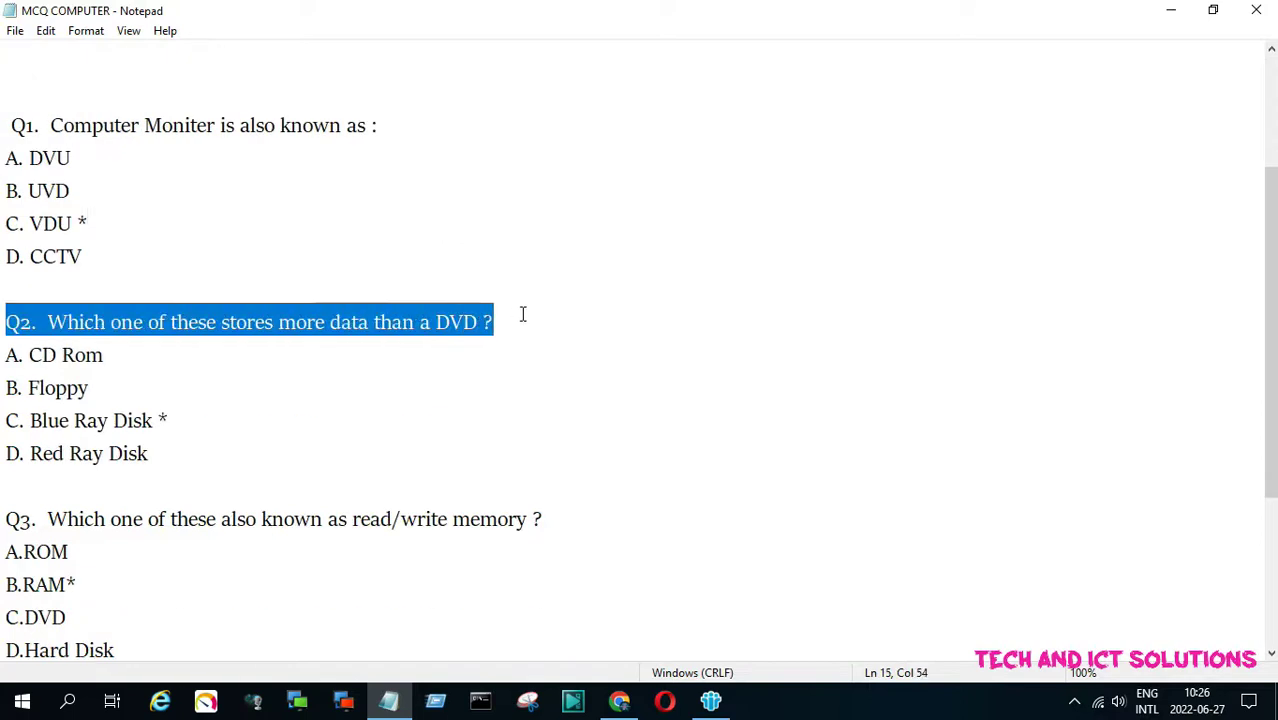
pyautogui.hotkey('ctrl', 'x')
pyautogui.click(1173, 10)
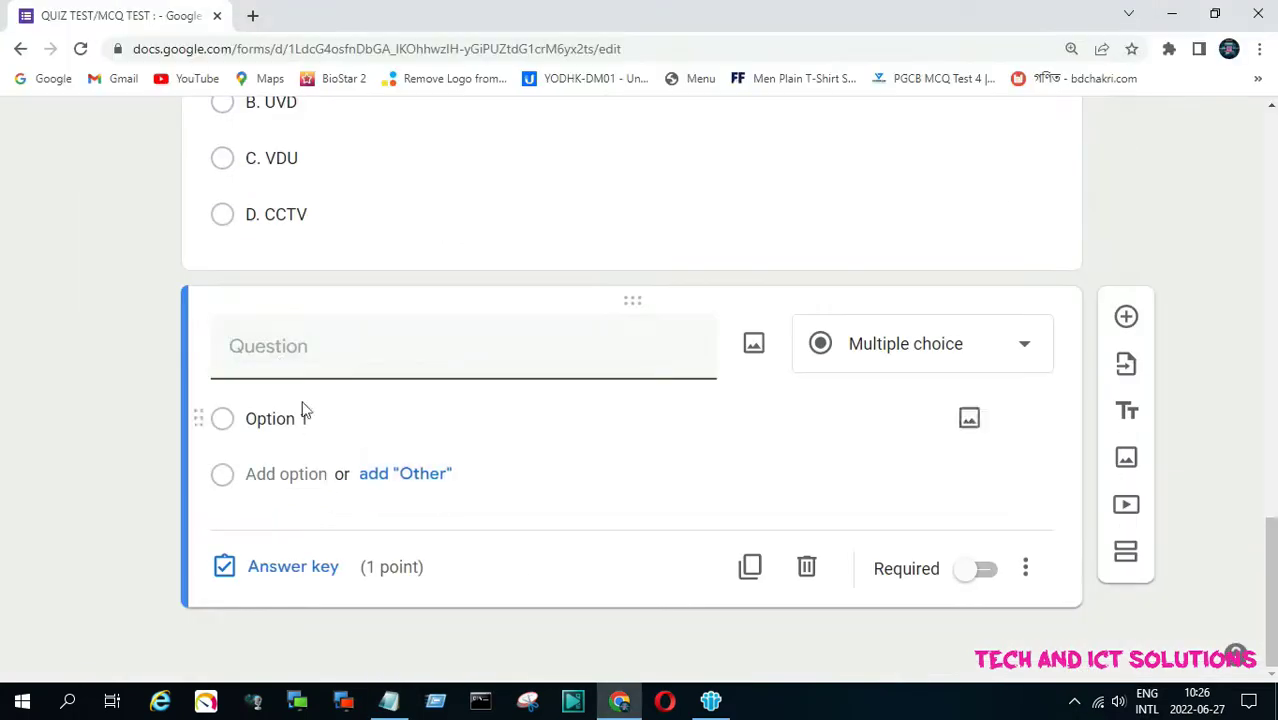
pyautogui.hotkey('ctrl', 'v')
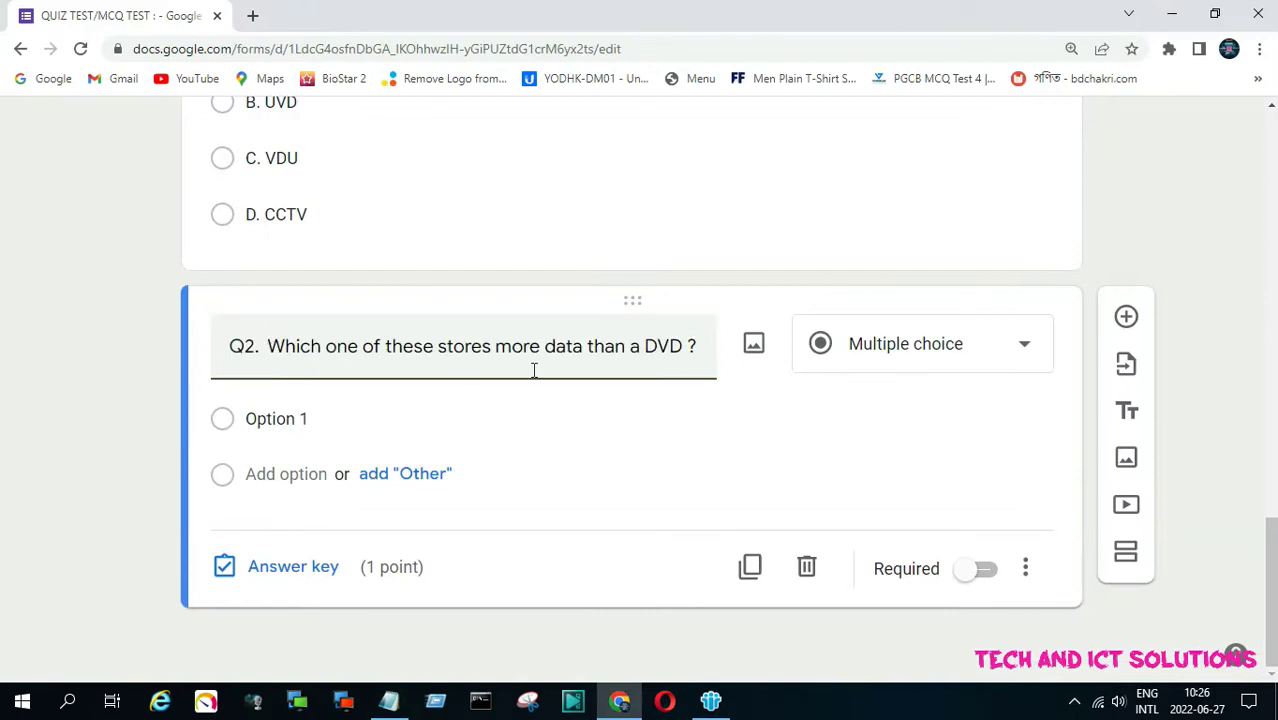
# - Copy Q2's four options from the Notepad file into the question: A. CD Rom, B. Floppy, C. Blue Ray Disk *, D. Red Ray Disk
pyautogui.click(296, 425)
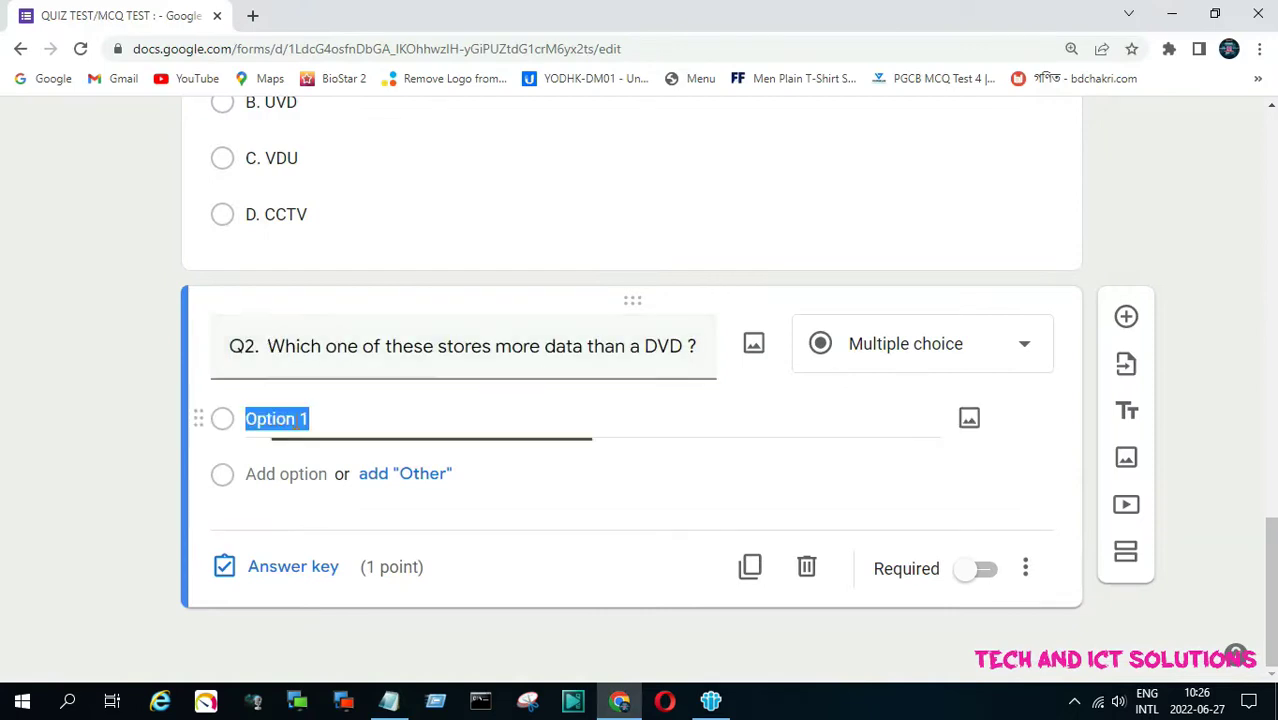
pyautogui.click(389, 700)
pyautogui.click(266, 361)
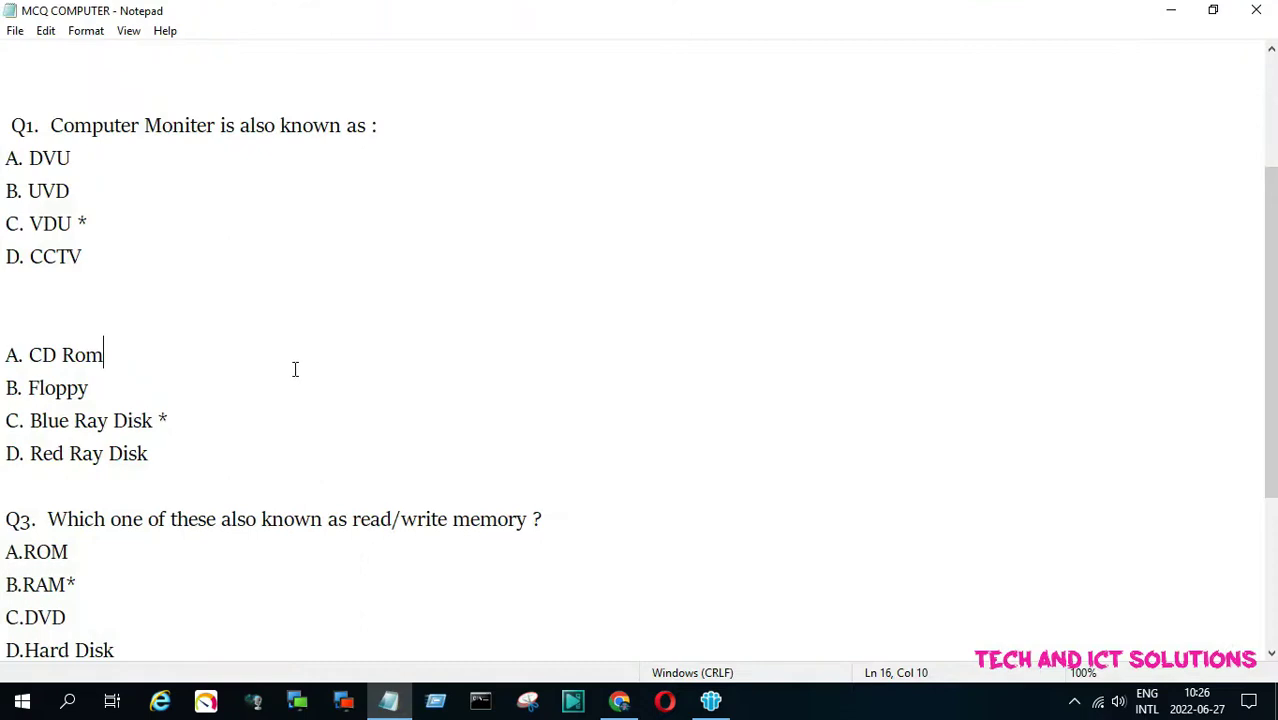
pyautogui.moveTo(12, 363); pyautogui.dragTo(177, 450)
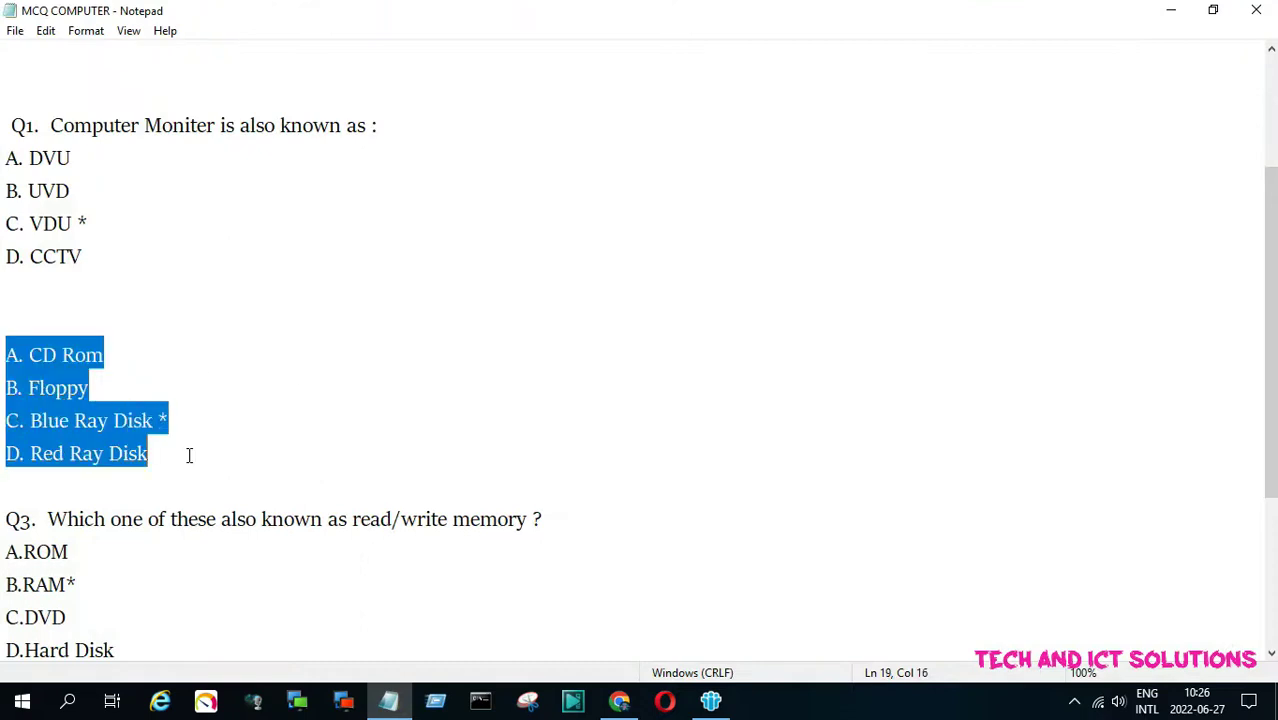
pyautogui.click(1170, 10)
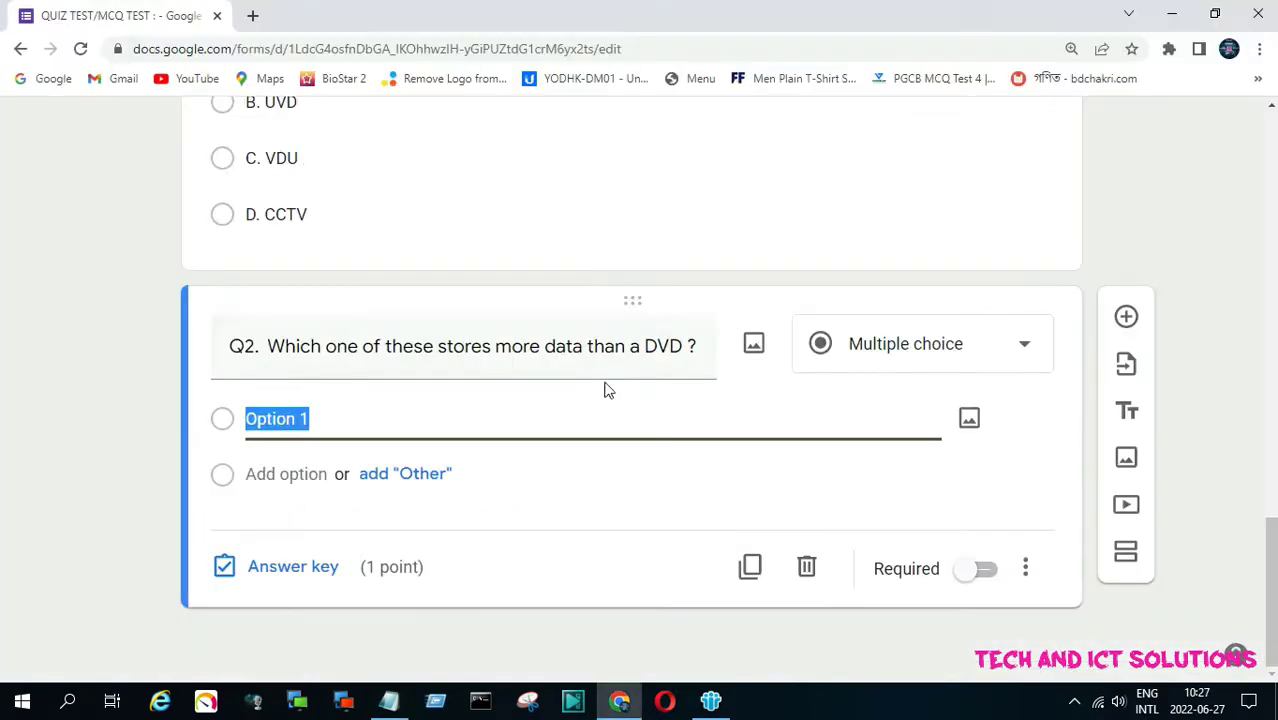
pyautogui.moveTo(342, 419); pyautogui.dragTo(229, 425)
pyautogui.hotkey('ctrl', 'v')
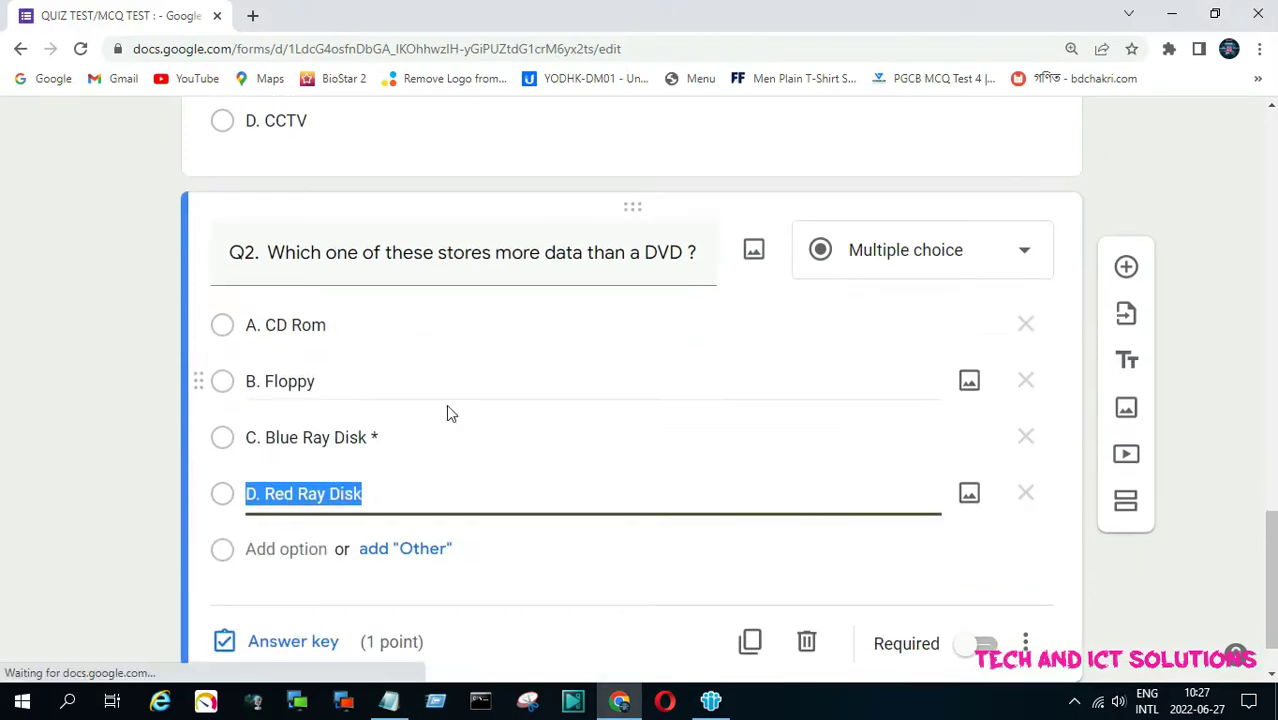
# - Mark "C. Blue Ray Disk *" as the correct answer in Q2's answer key and remove the asterisk from that option
pyautogui.click(296, 641)
pyautogui.click(234, 482)
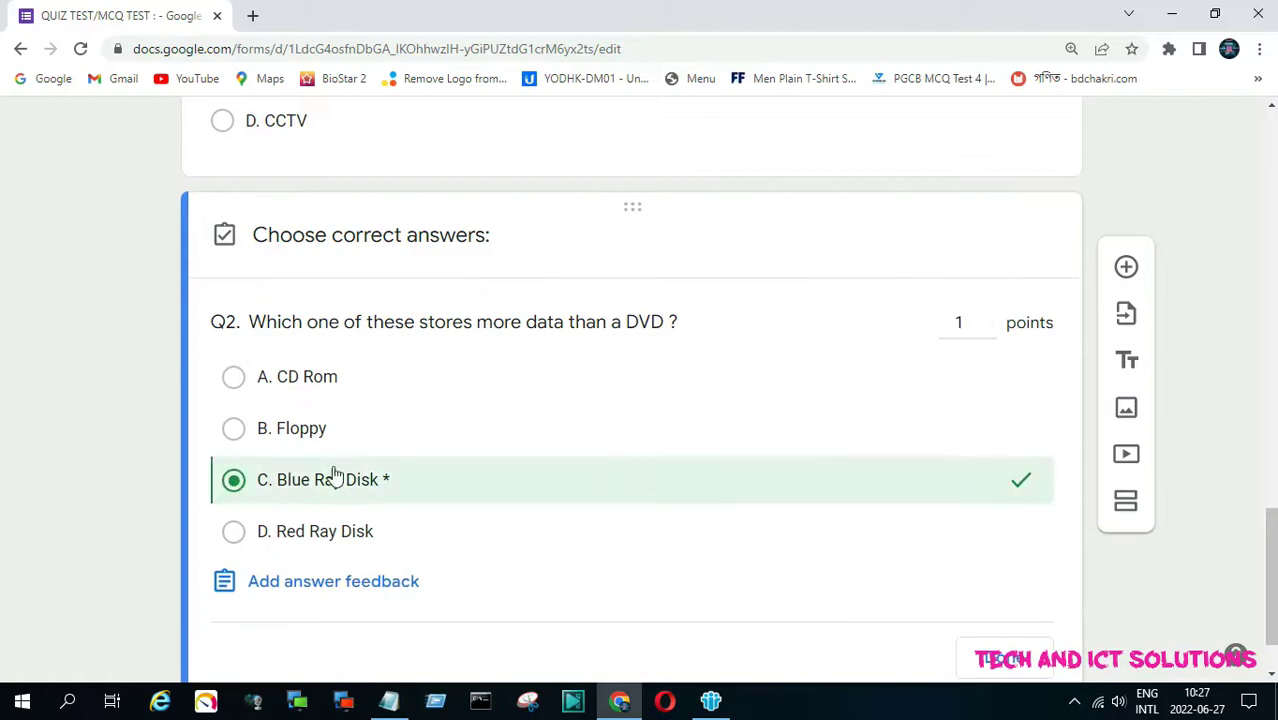
pyautogui.scroll(-1, 410, 470)
pyautogui.click(1003, 566)
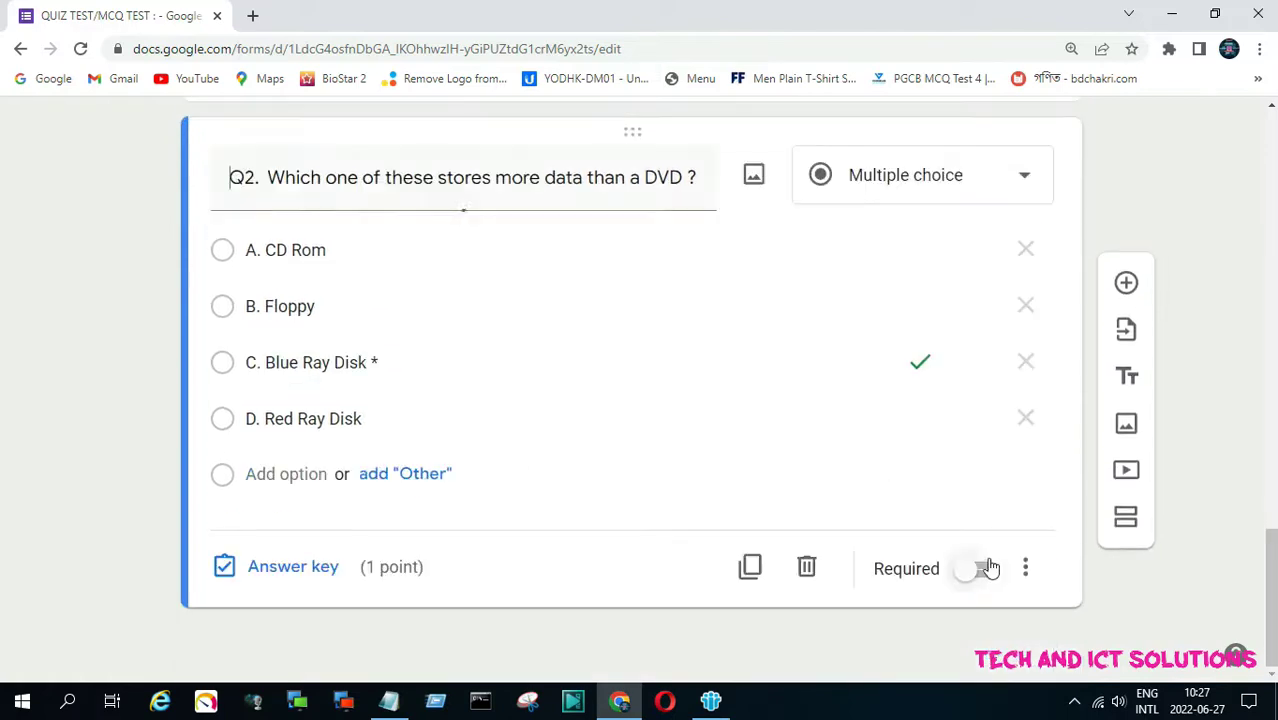
pyautogui.tripleClick(385, 362)
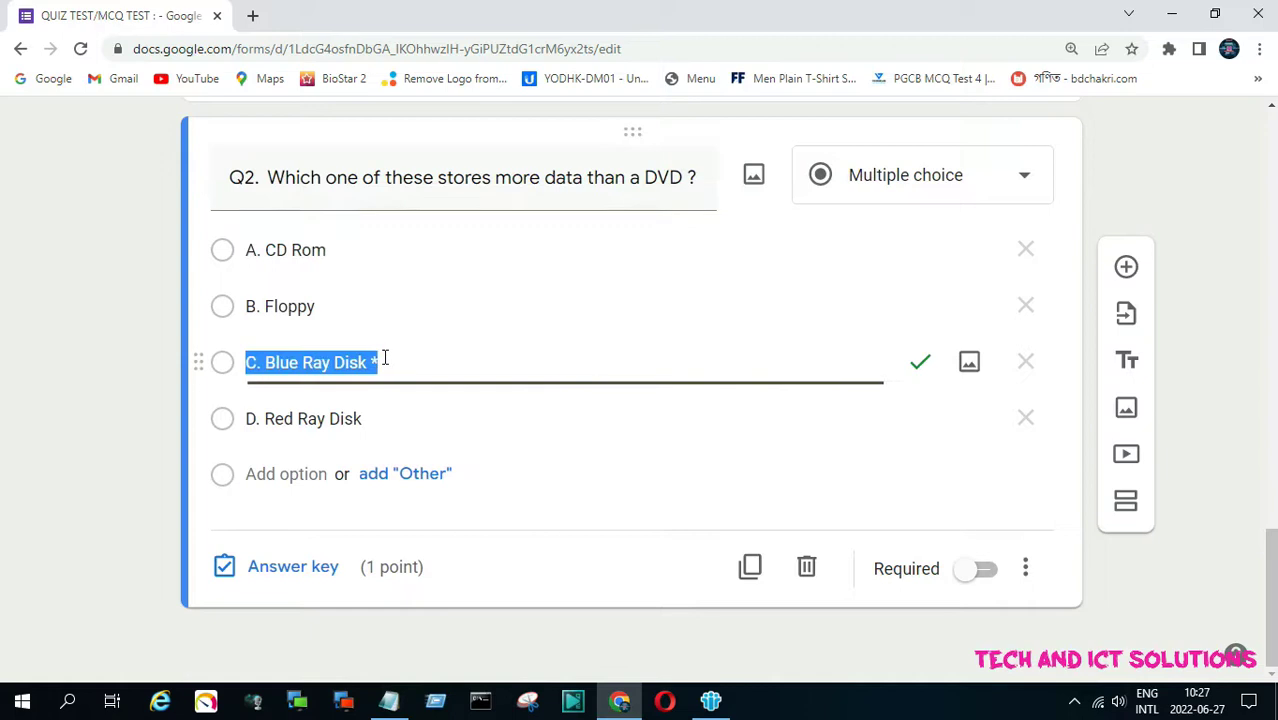
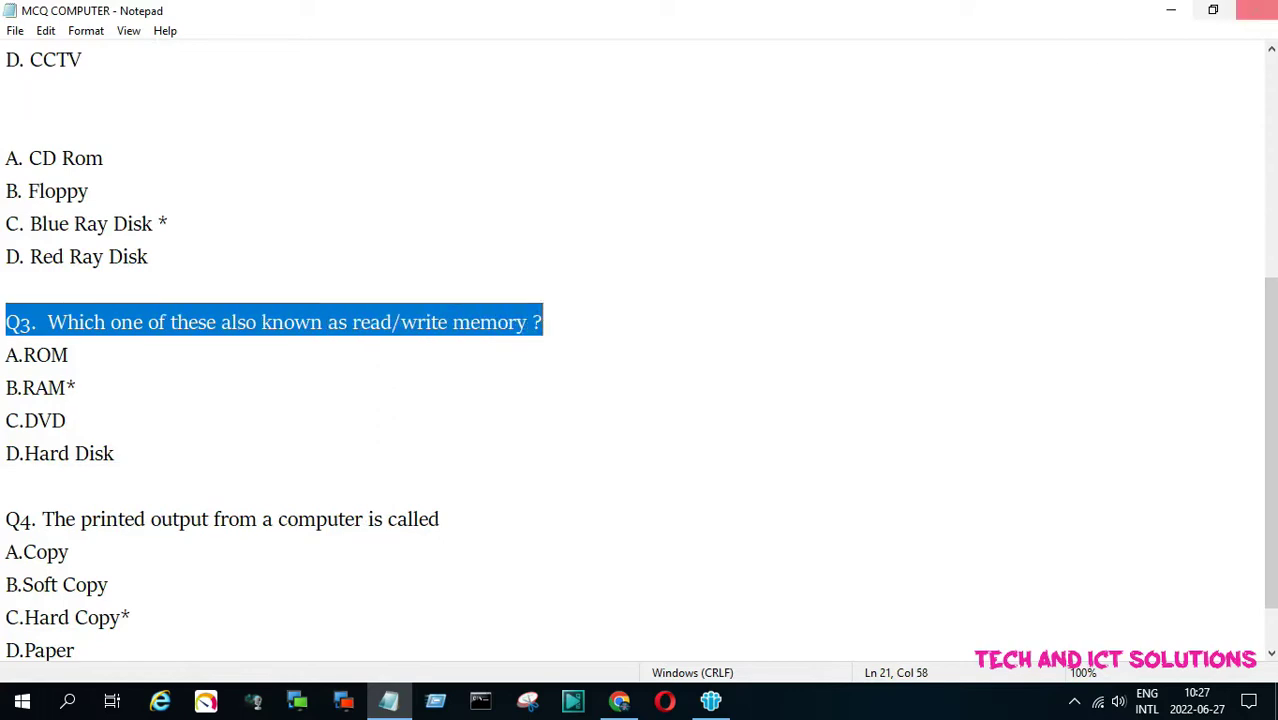
# - Enter "Q3. Which one of these also known as read/write memory ?" as the new question and copy its options from Notepad: A.ROM, B.RAM*, C.DVD, D.Hard Disk
pyautogui.click(1170, 10)
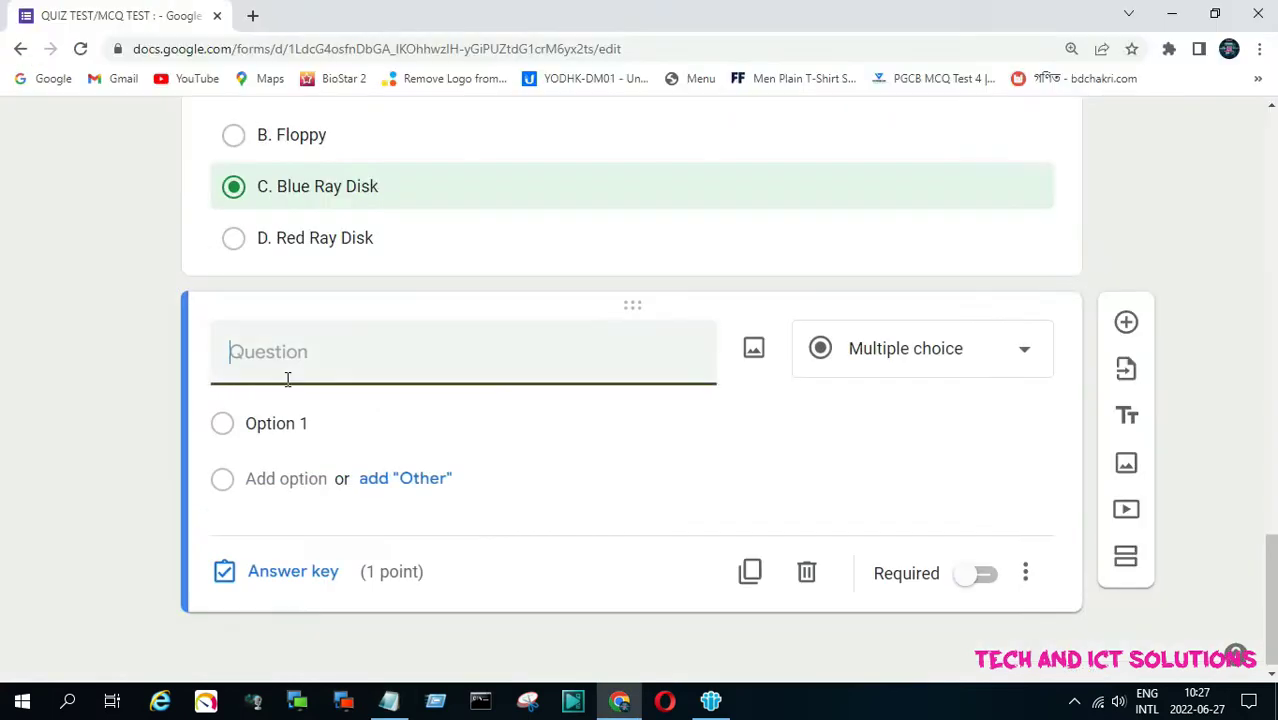
pyautogui.write('Q3.  Which one of these also known as read/write memory ?')
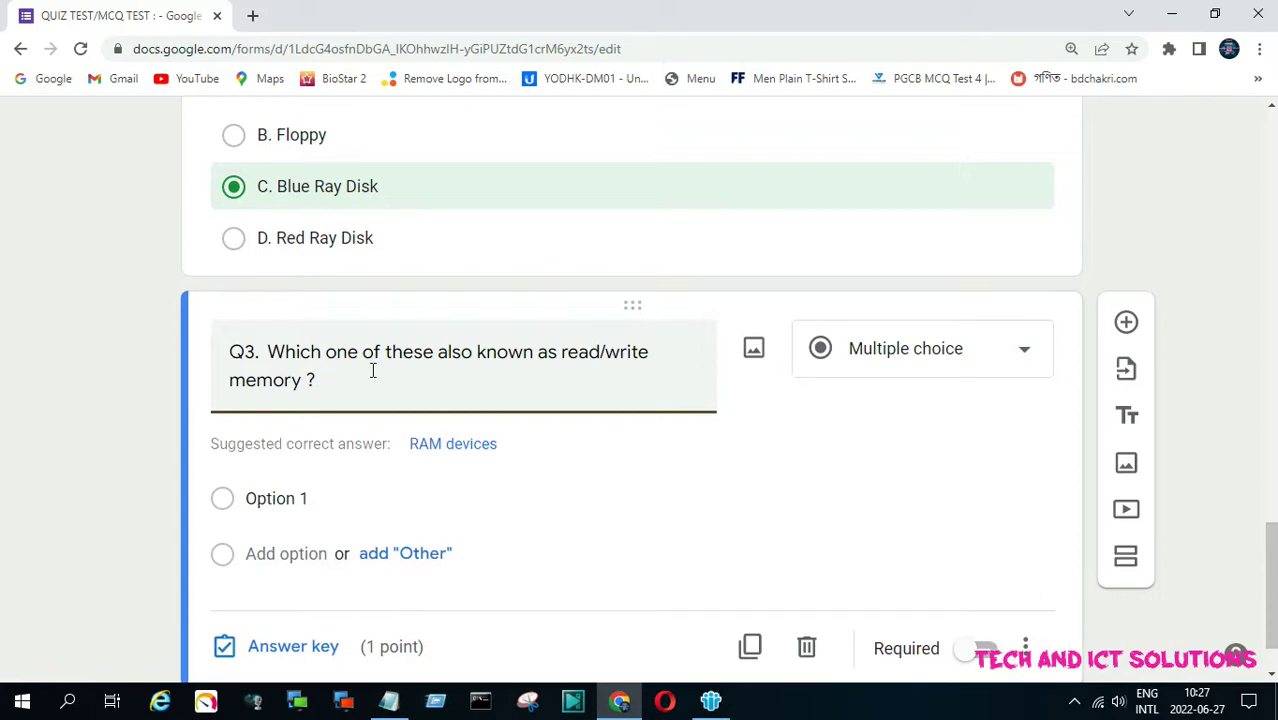
pyautogui.scroll(-1, 369, 373)
pyautogui.click(302, 417)
pyautogui.click(390, 703)
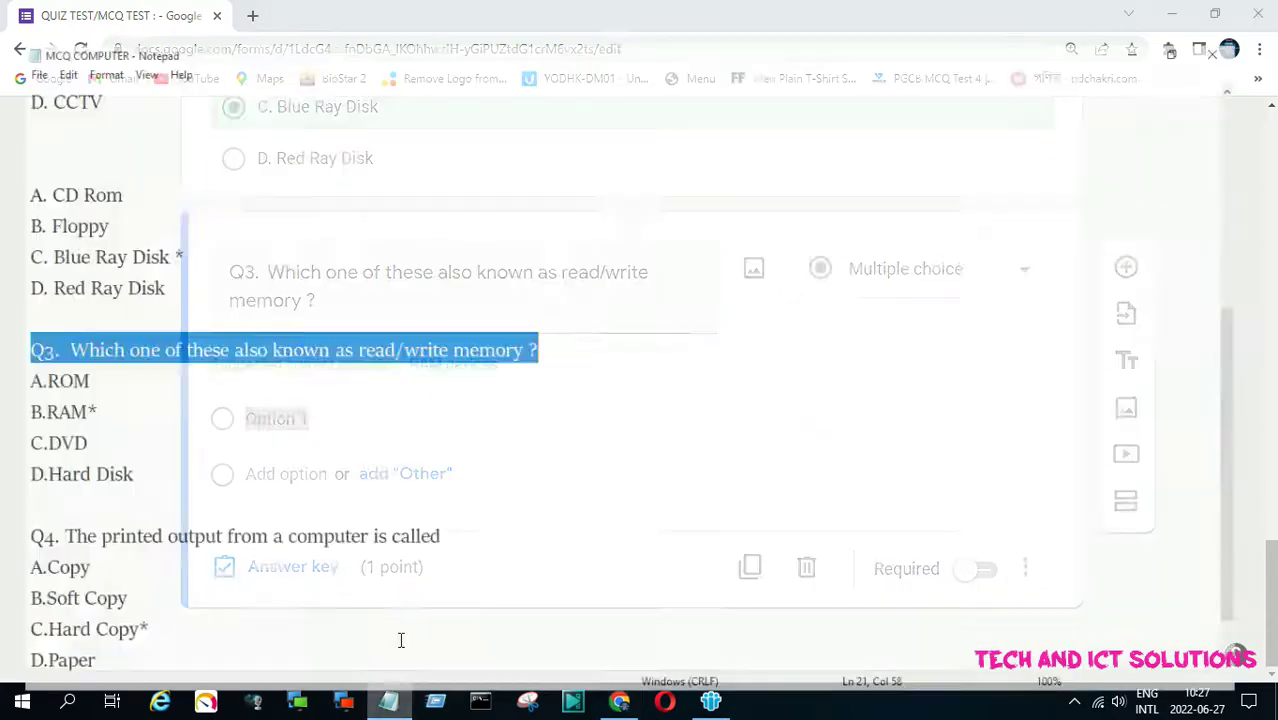
pyautogui.click(265, 388)
pyautogui.moveTo(3, 358); pyautogui.dragTo(139, 449)
pyautogui.hotkey('ctrl', 'c')
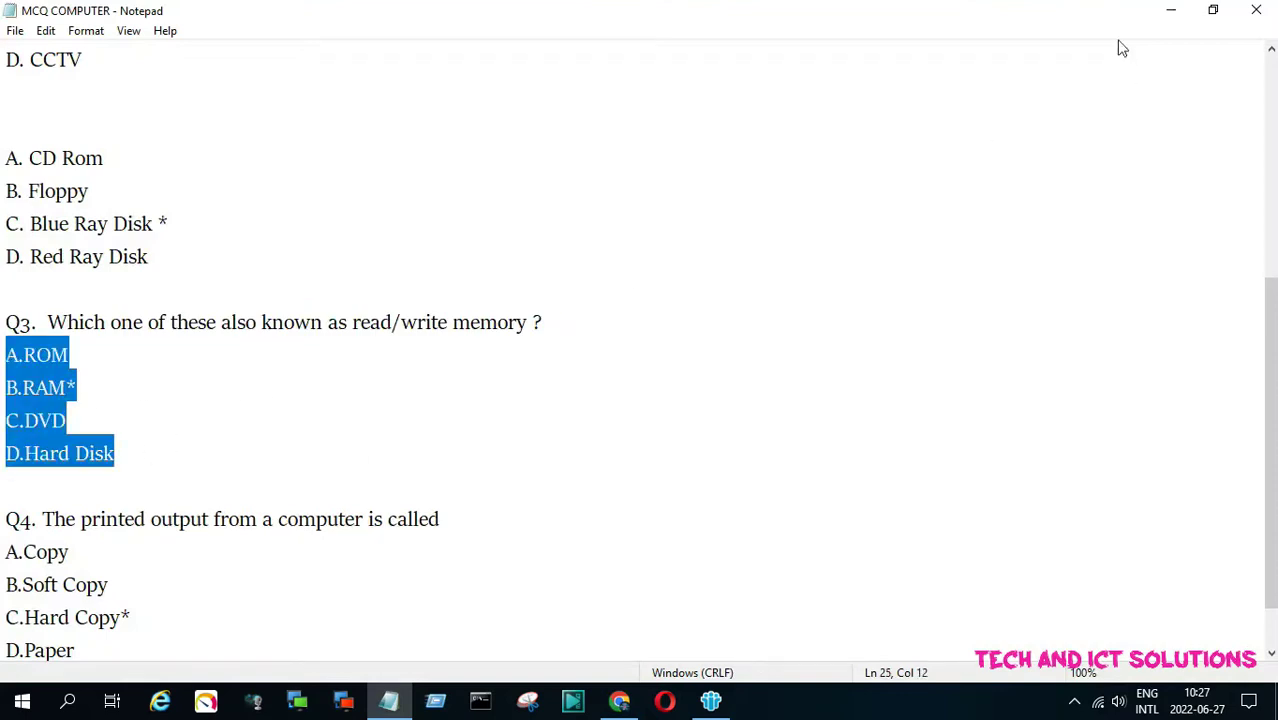
pyautogui.click(1168, 12)
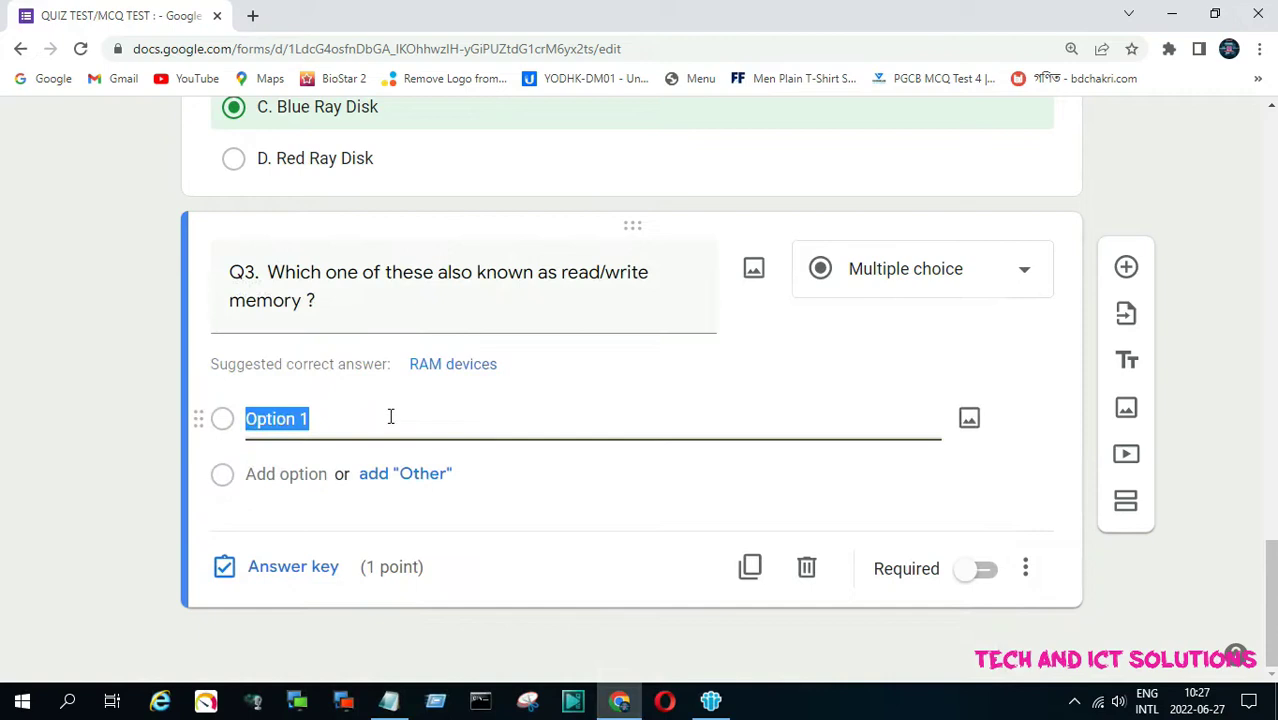
pyautogui.hotkey('ctrl', 'v')
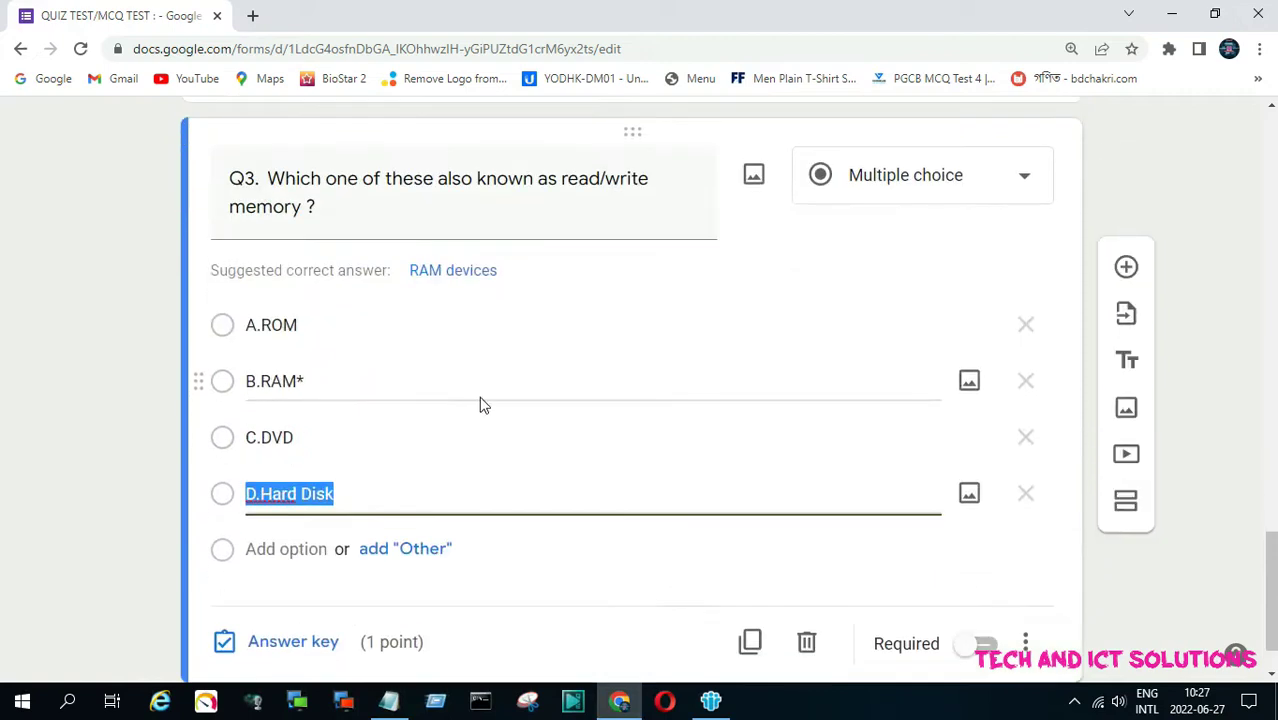
# - Mark "B.RAM*" as the correct answer in Q3's answer key
pyautogui.click(305, 645)
pyautogui.click(235, 356)
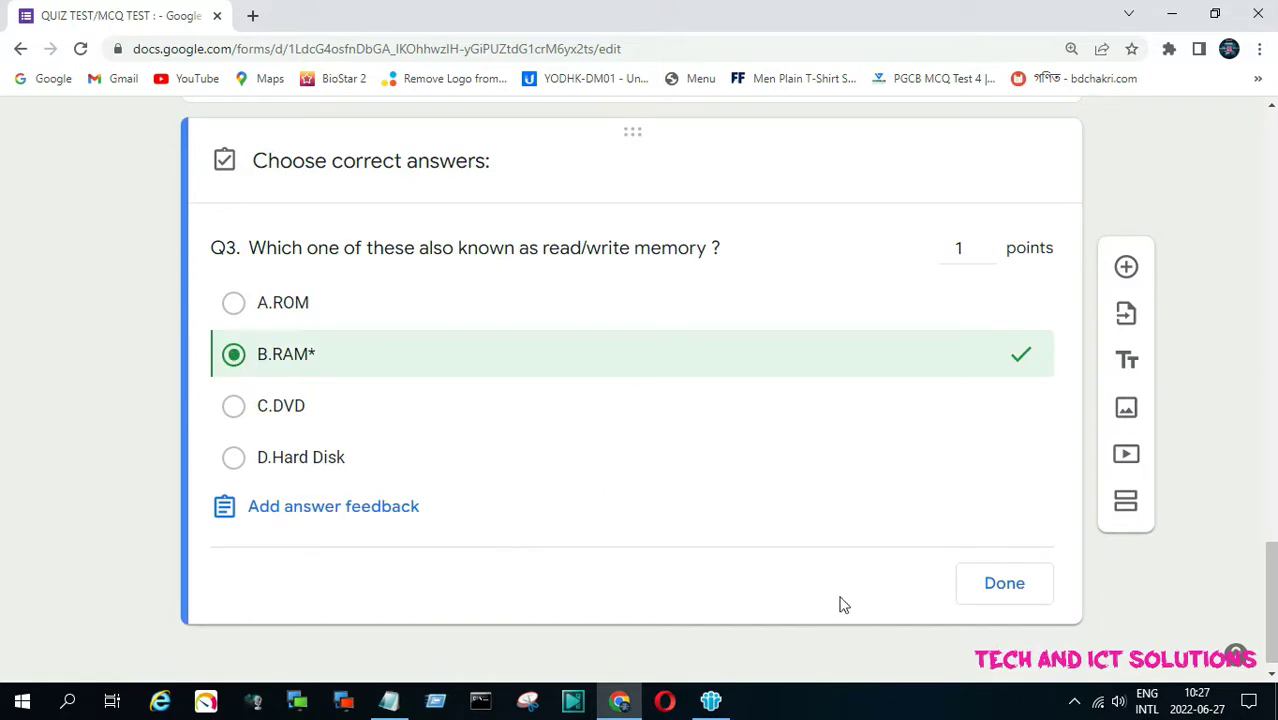
pyautogui.click(1005, 585)
pyautogui.click(333, 334)
# - Reload the form and review its header, participant detail fields and the Computer Fundamental question section
pyautogui.press('F5')
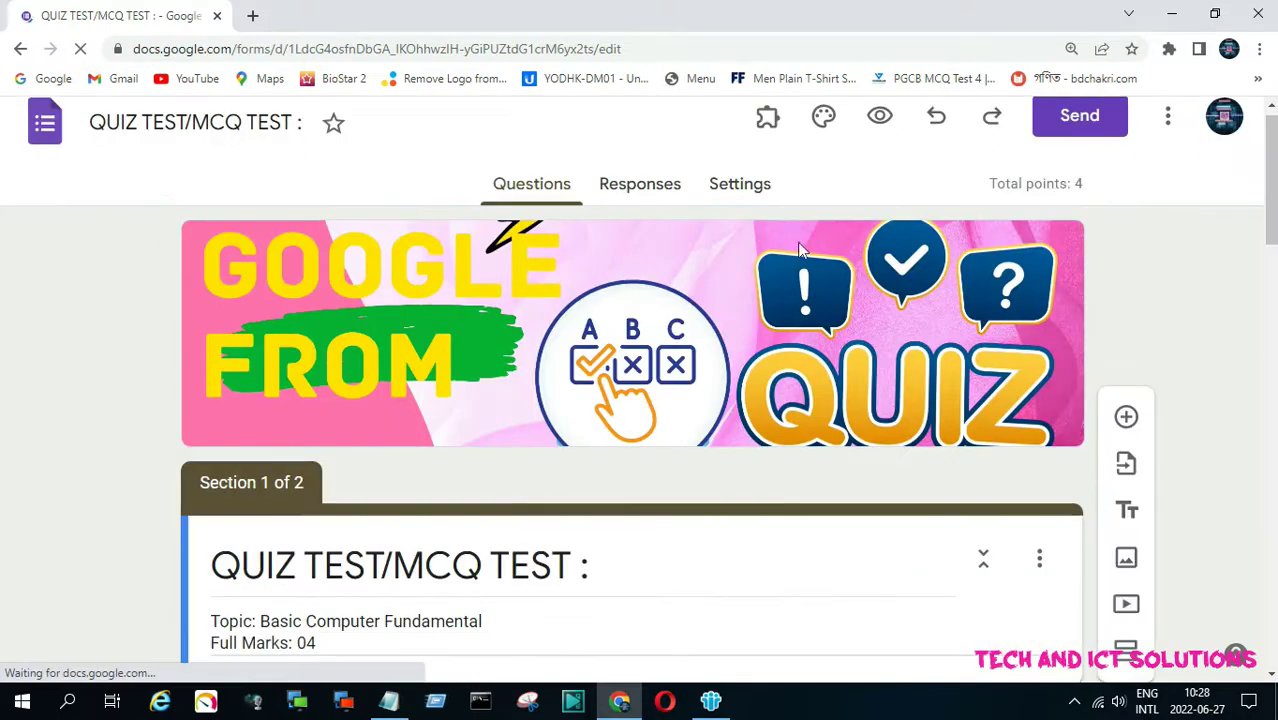
pyautogui.scroll(-2, 585, 438)
pyautogui.scroll(2, 713, 391)
pyautogui.scroll(-5, 757, 367)
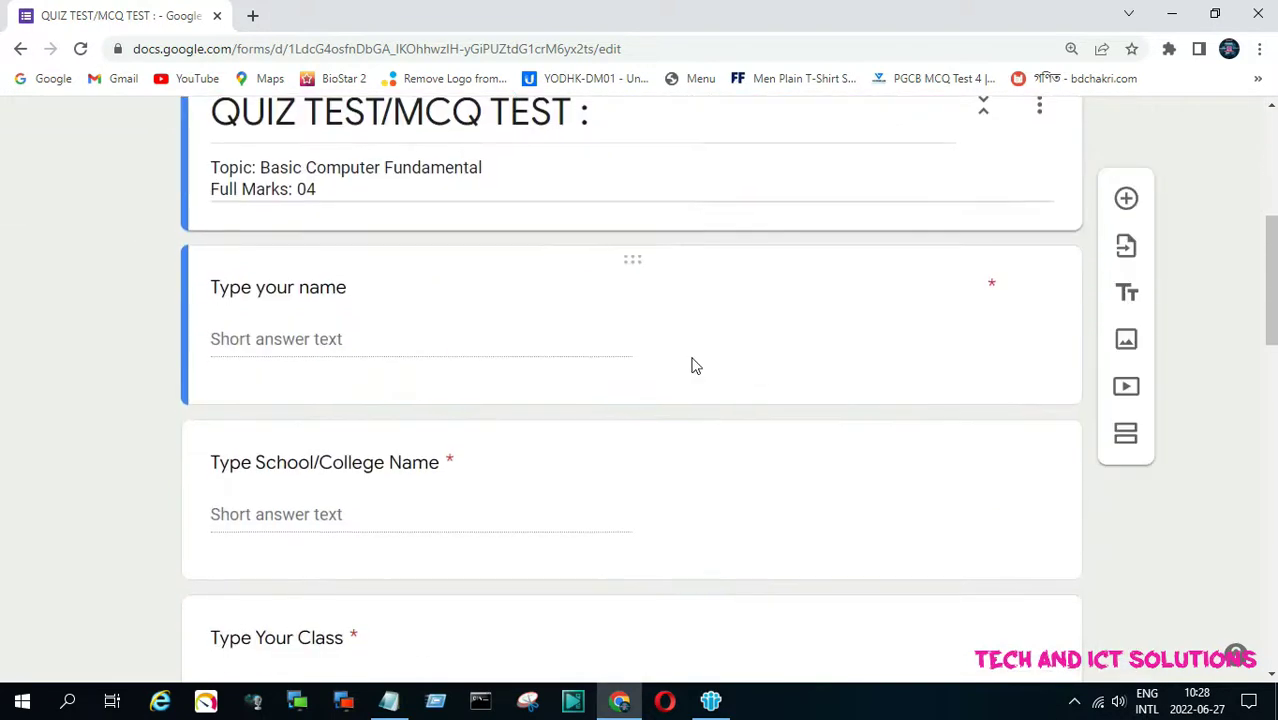
pyautogui.scroll(-6, 491, 402)
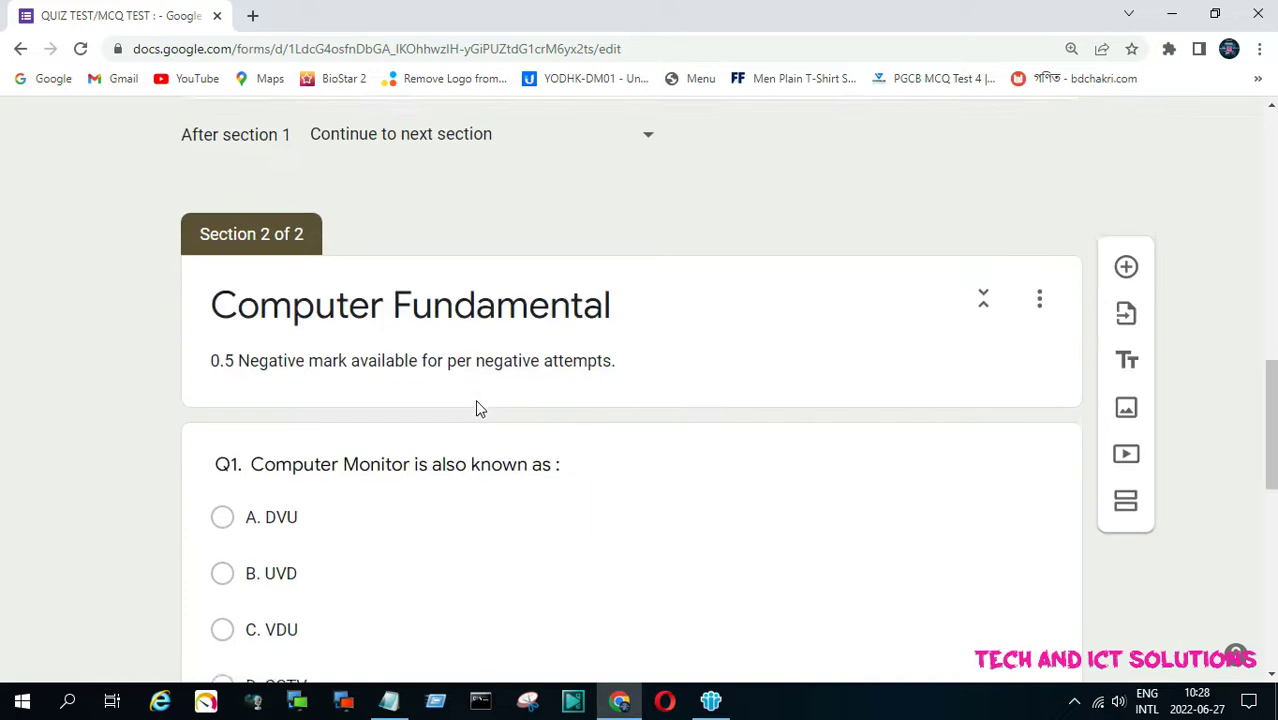
pyautogui.scroll(-1, 475, 399)
pyautogui.scroll(-4, 501, 393)
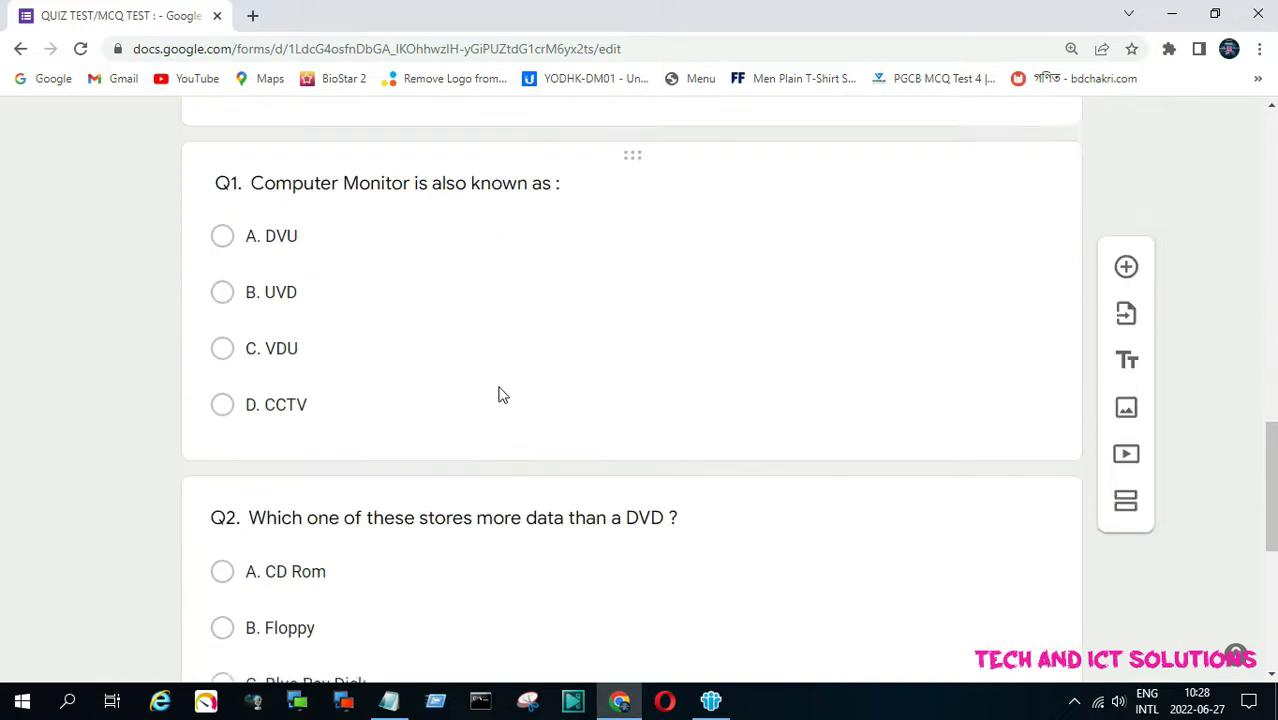
pyautogui.scroll(11, 500, 387)
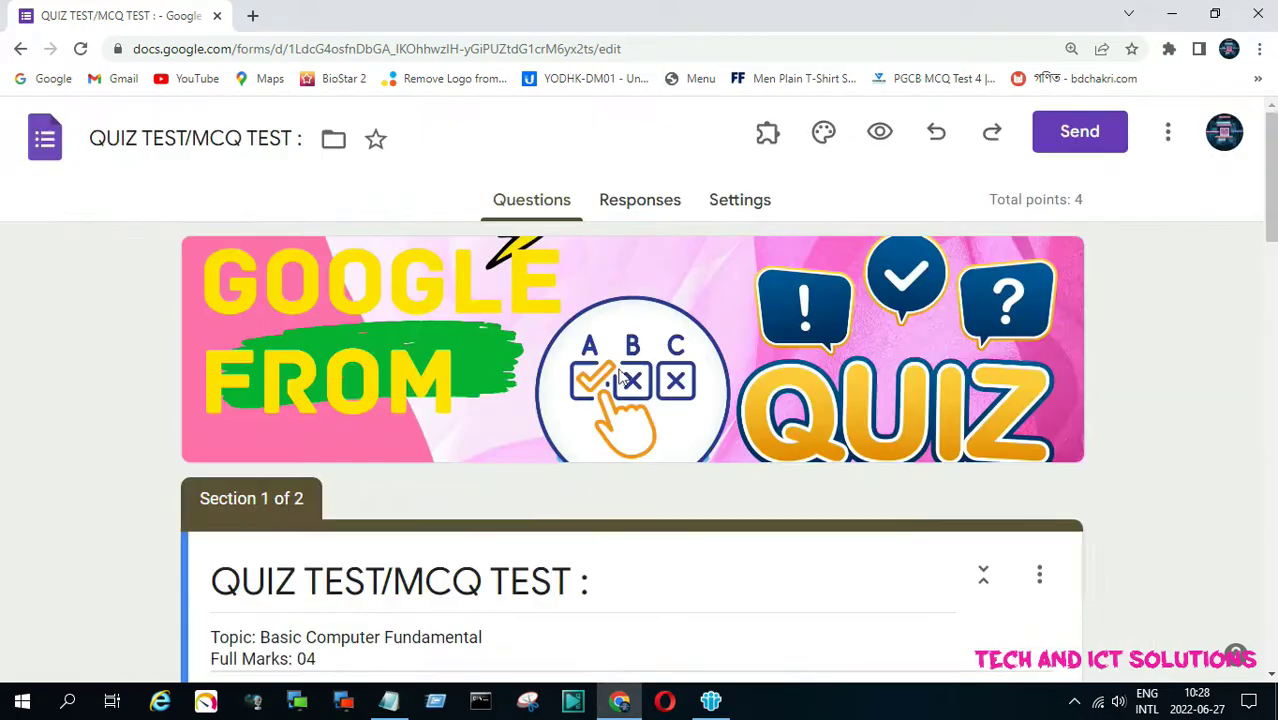
# - Change the form's theme color to yellow and check the new look across the form
pyautogui.click(823, 133)
pyautogui.click(1000, 504)
pyautogui.scroll(-3, 733, 545)
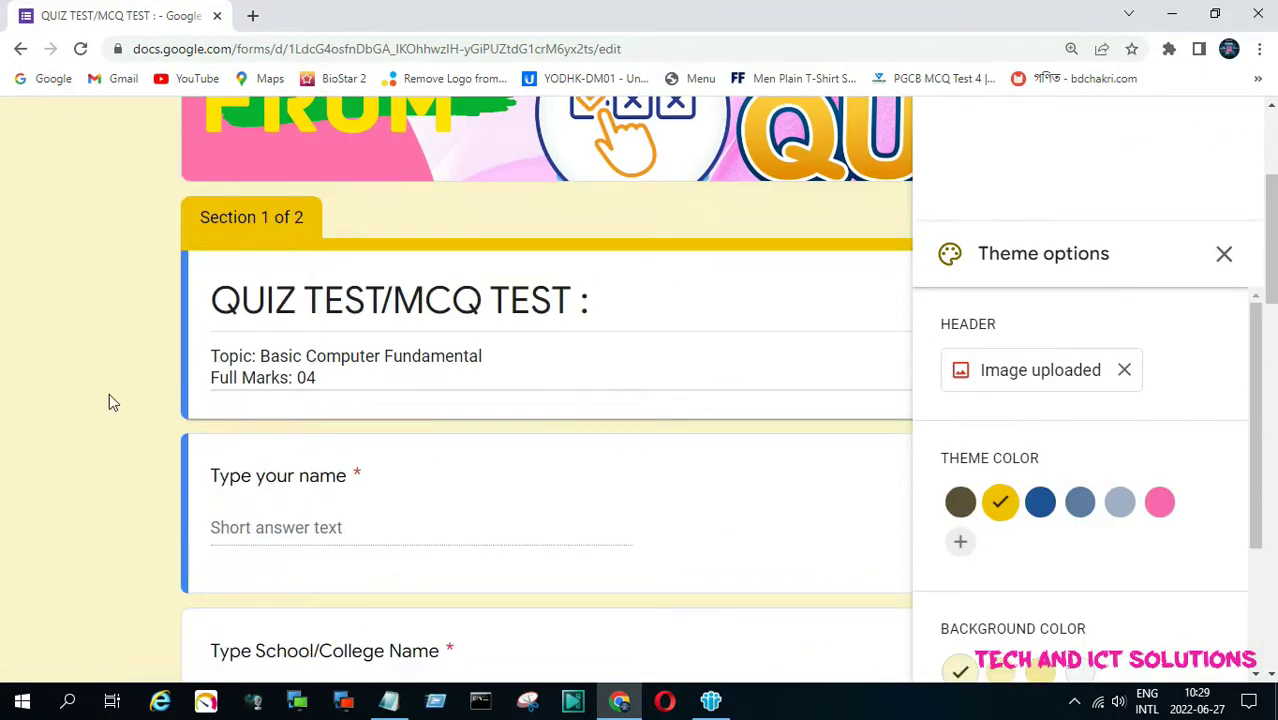
pyautogui.click(1222, 253)
pyautogui.scroll(-6, 613, 399)
pyautogui.scroll(10, 617, 400)
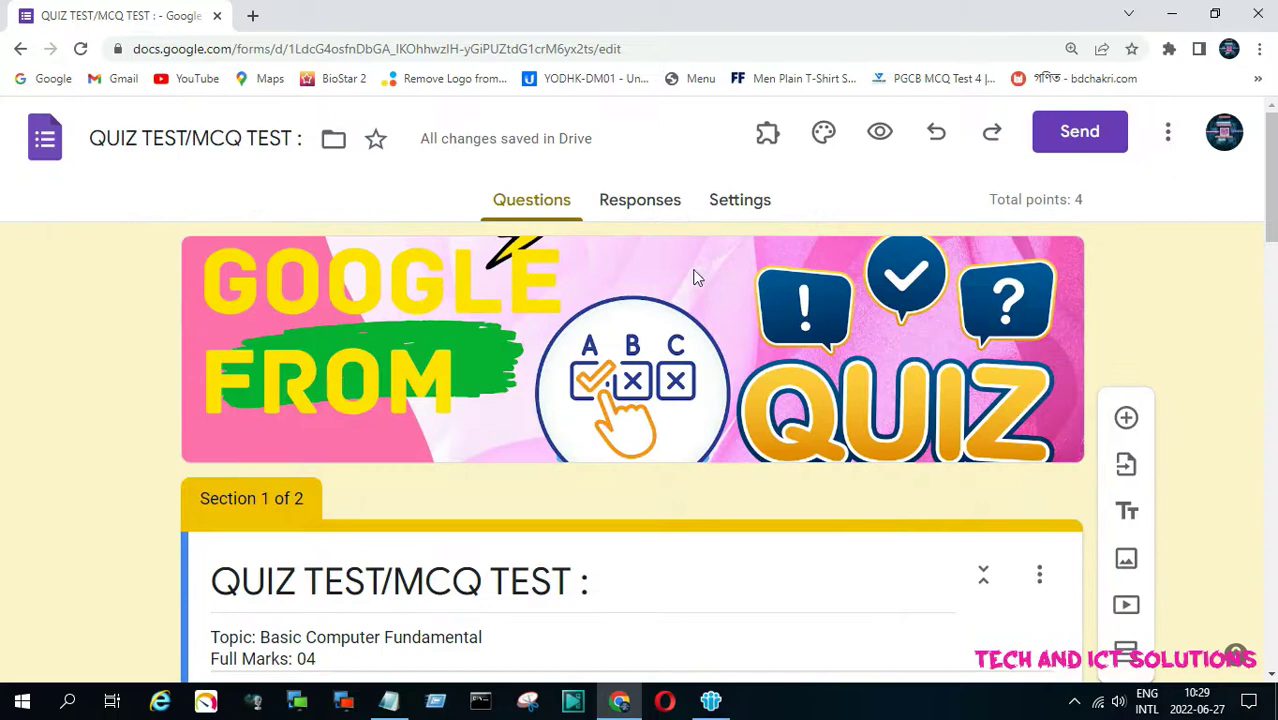
# - Open the form's sending options and review the email collection setting and the email invitation fields
pyautogui.click(1088, 131)
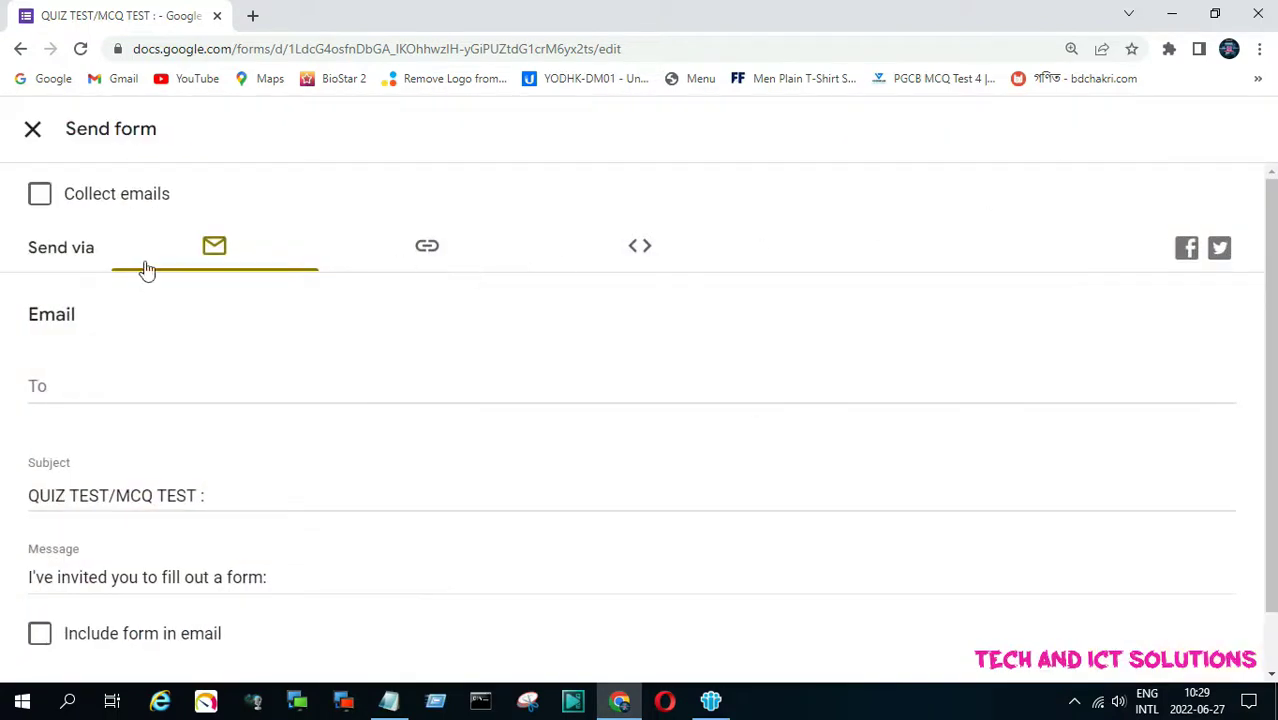
pyautogui.click(48, 196)
pyautogui.click(52, 198)
pyautogui.scroll(-1, 290, 400)
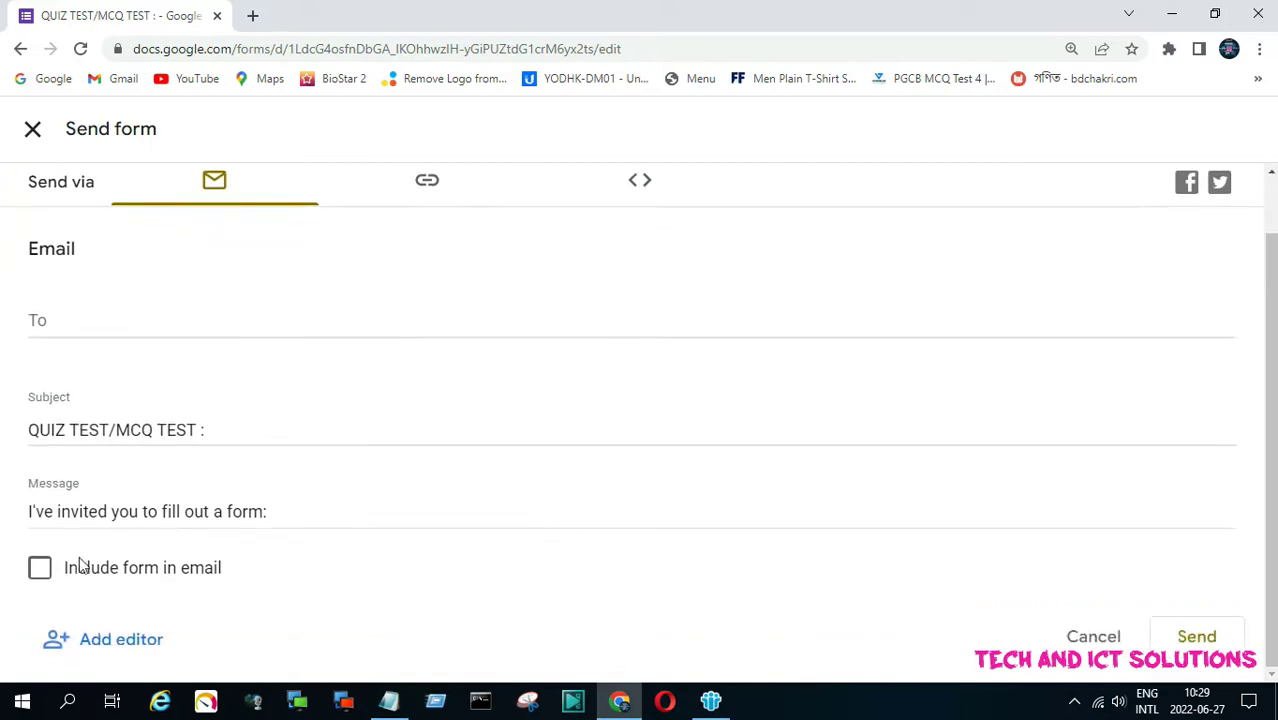
pyautogui.scroll(1, 290, 360)
# - Shorten the form's shareable link and copy it to the clipboard
pyautogui.click(435, 250)
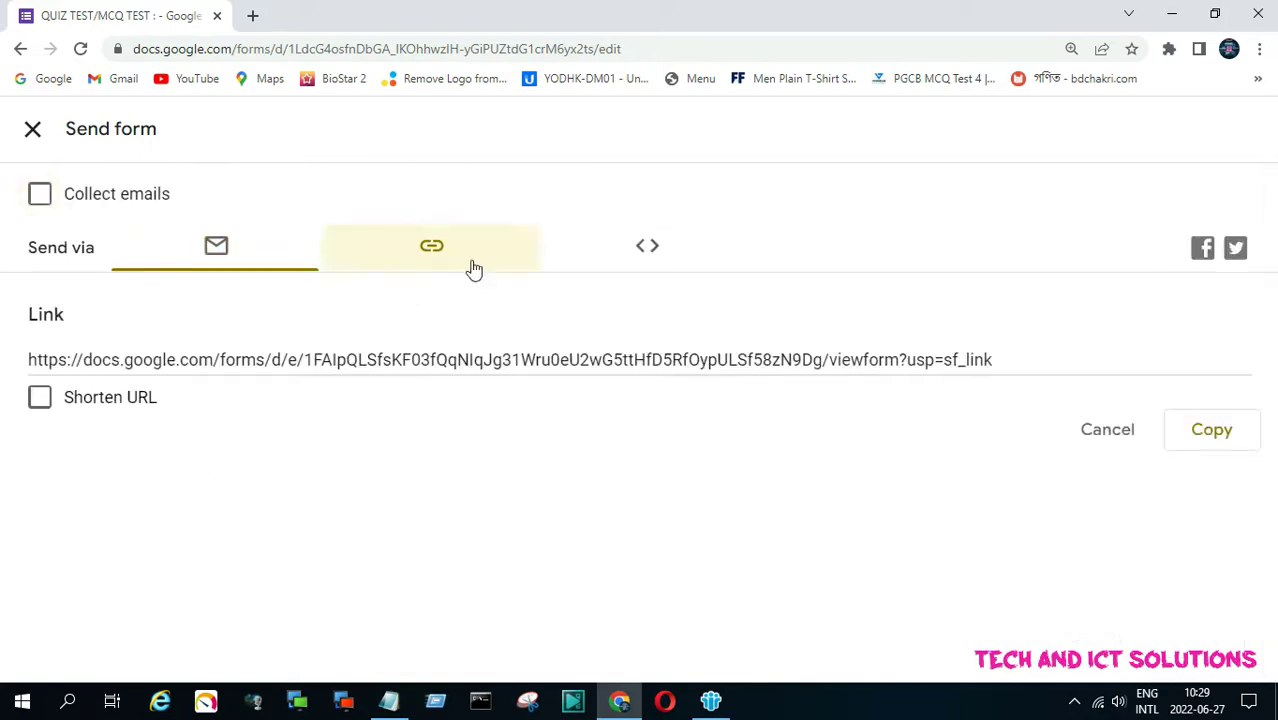
pyautogui.click(40, 397)
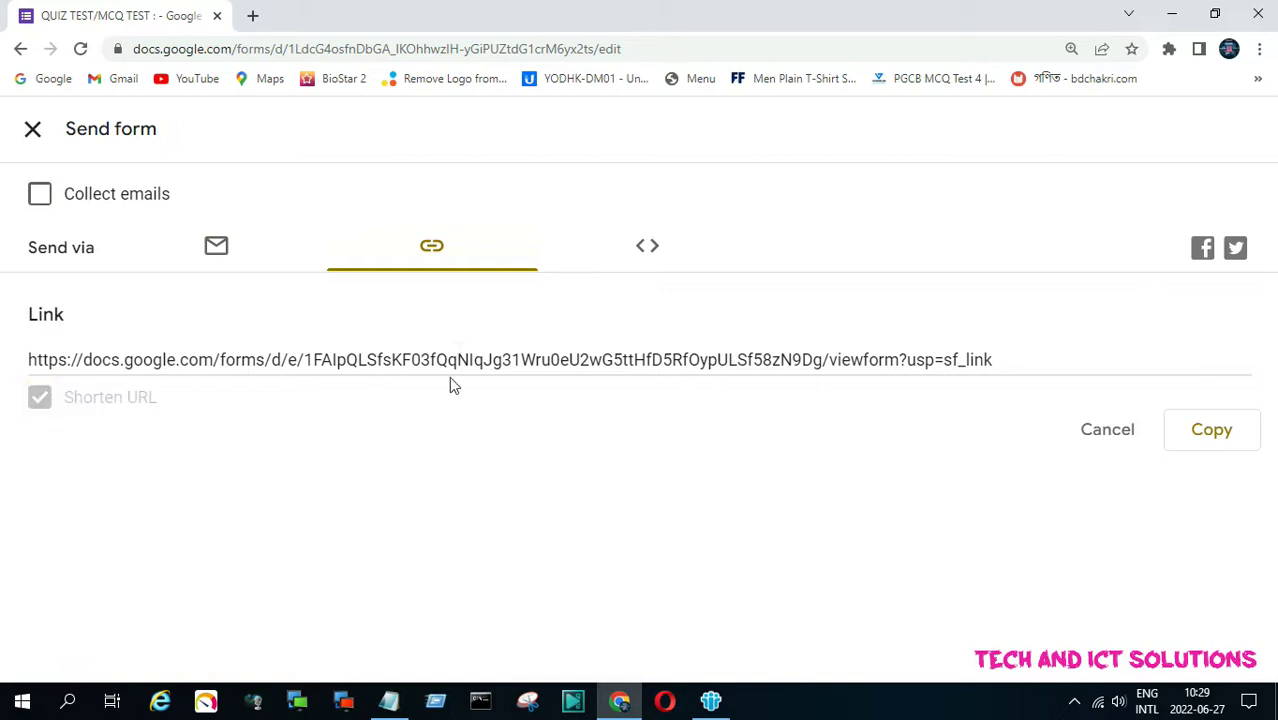
pyautogui.click(1211, 437)
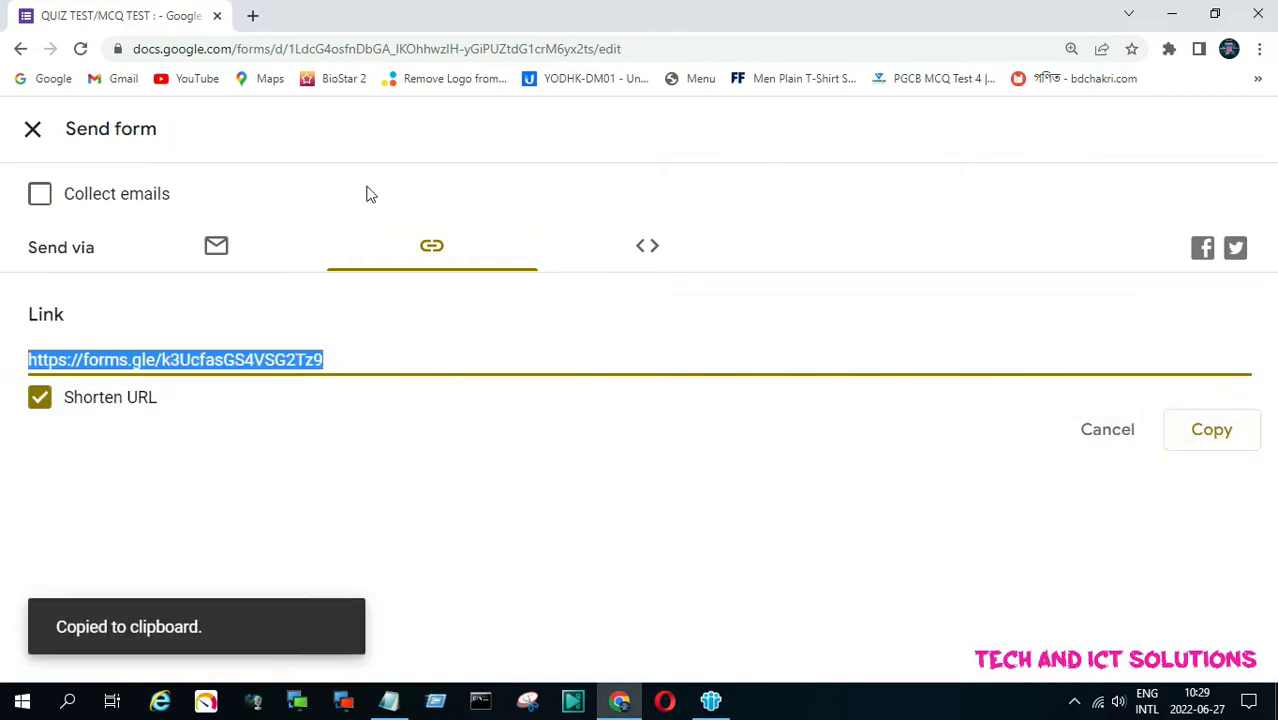
# - Open the copied short link of the form in a new browser tab
pyautogui.click(254, 18)
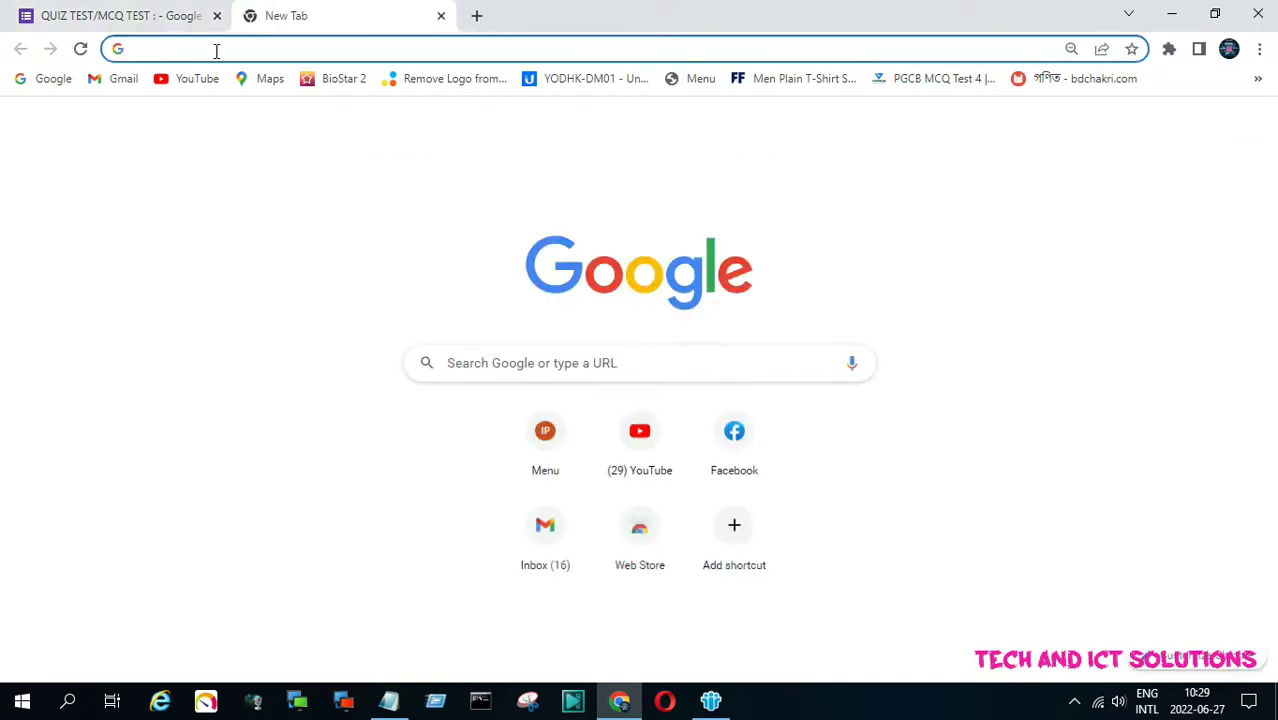
pyautogui.hotkey('ctrl', 'v')
pyautogui.press('Return')
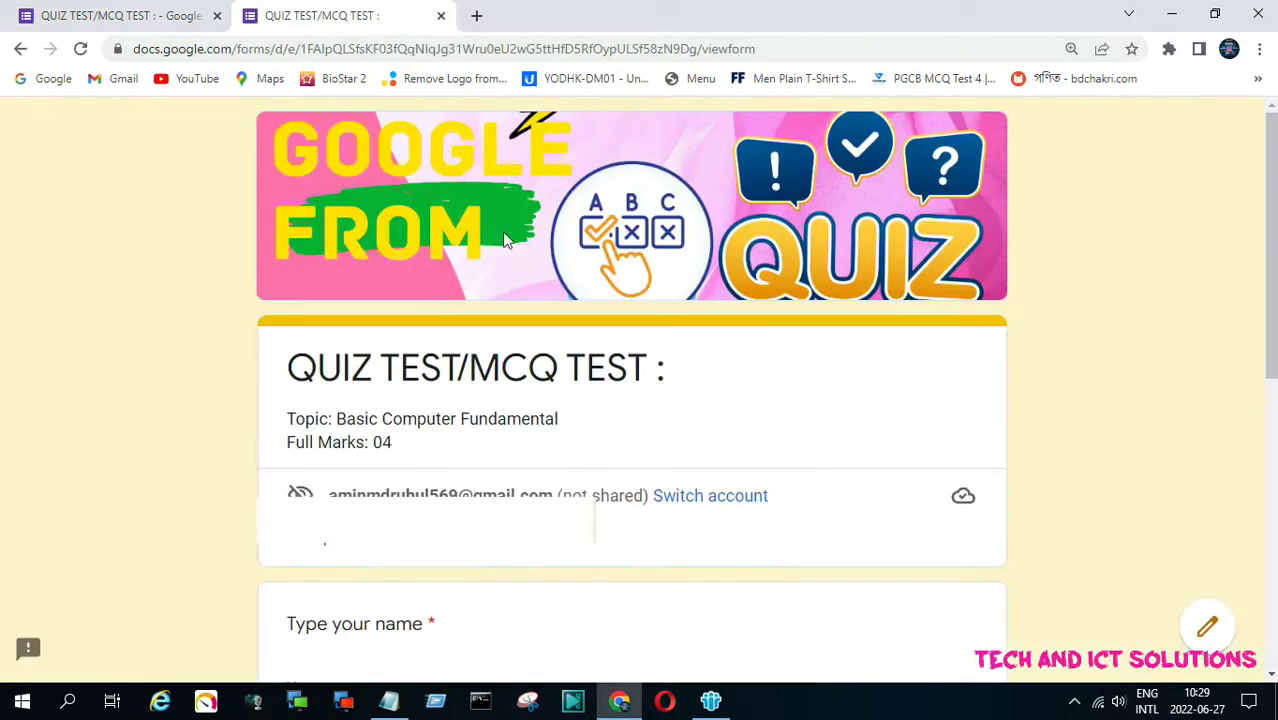
# - Fill in the name field with an e-mail address, enter rrr for school/college name and class, and continue to the next section
pyautogui.scroll(-2, 521, 317)
pyautogui.scroll(-1, 525, 317)
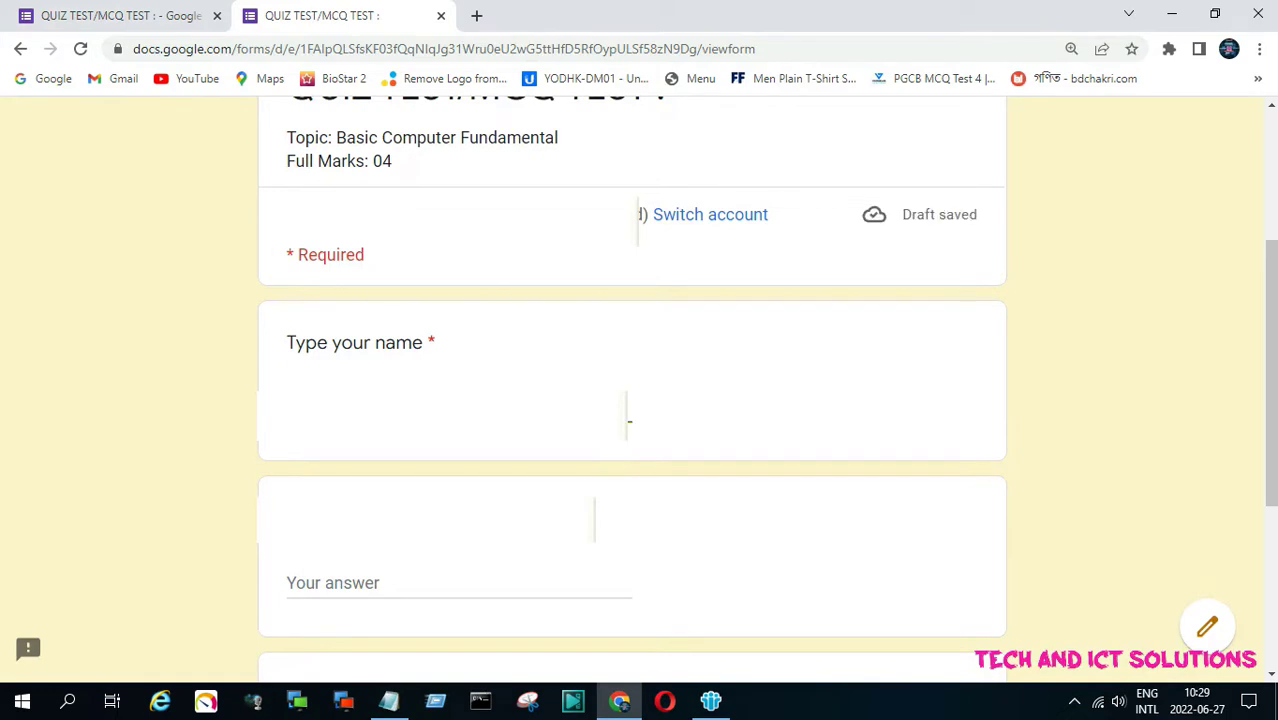
pyautogui.scroll(-2, 632, 394)
pyautogui.scroll(-1, 632, 394)
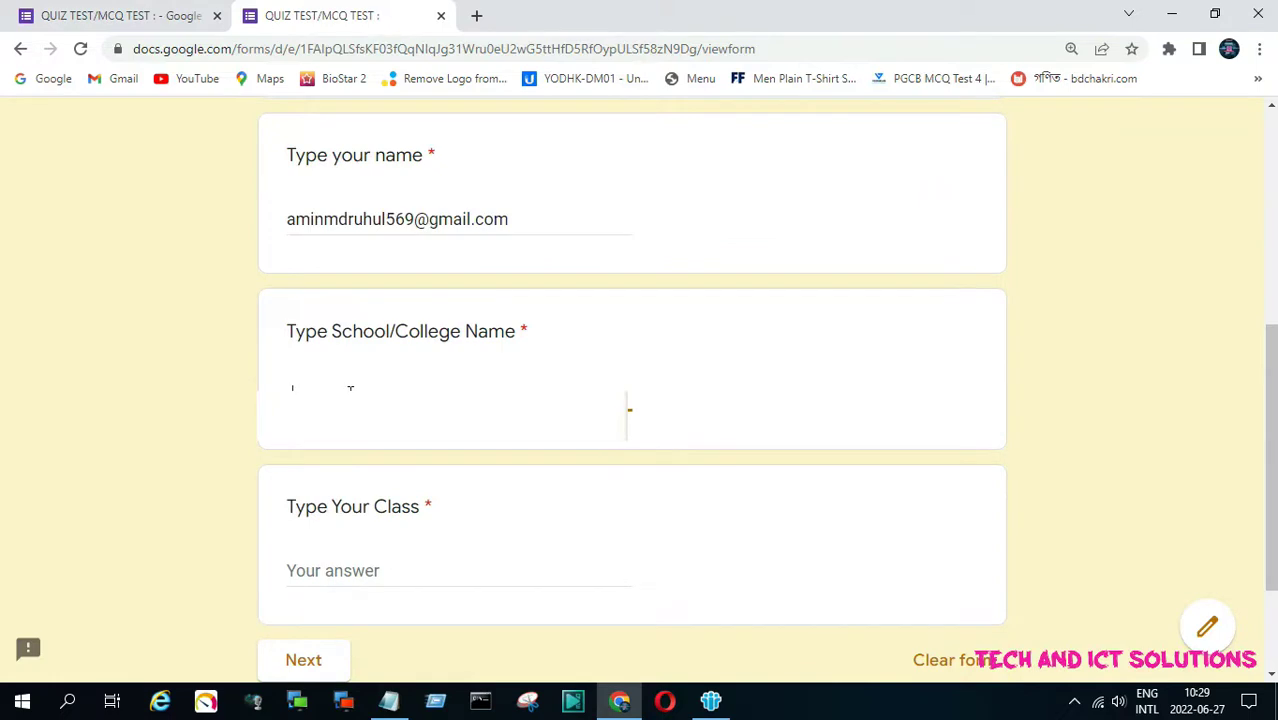
pyautogui.write('rrr')
pyautogui.scroll(-2, 348, 465)
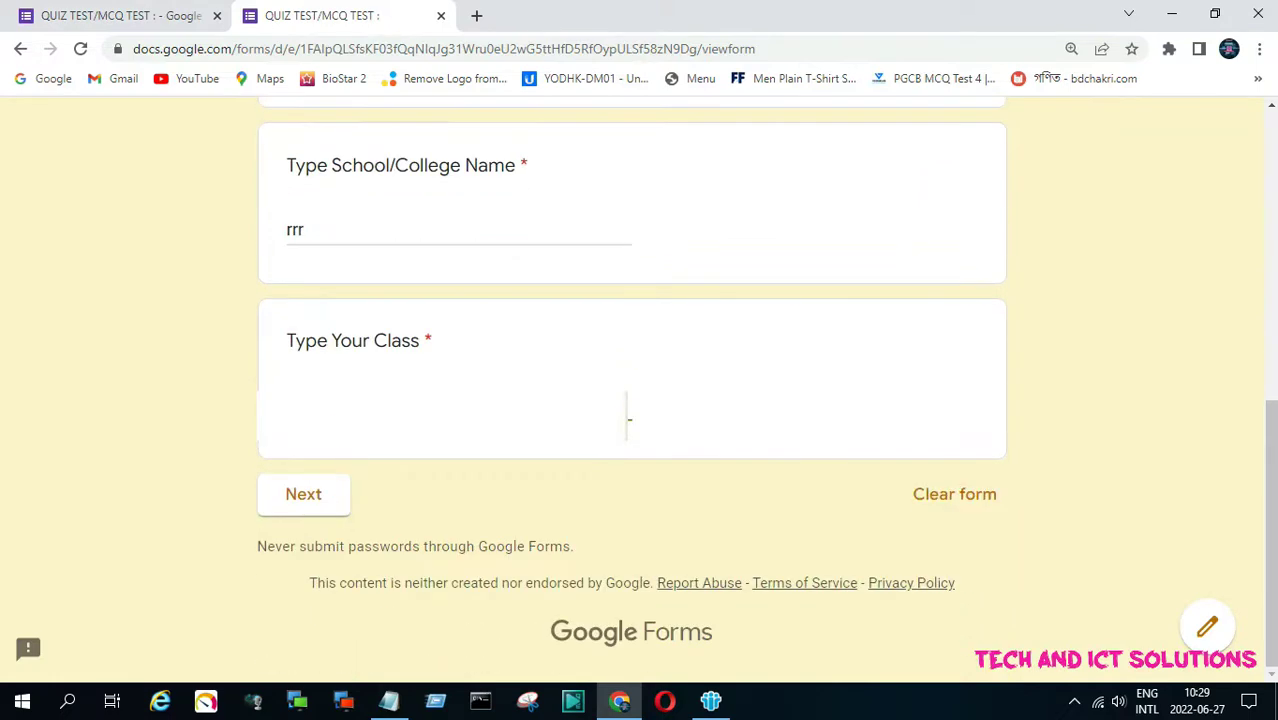
pyautogui.click(331, 430)
pyautogui.write('rrr')
pyautogui.click(303, 492)
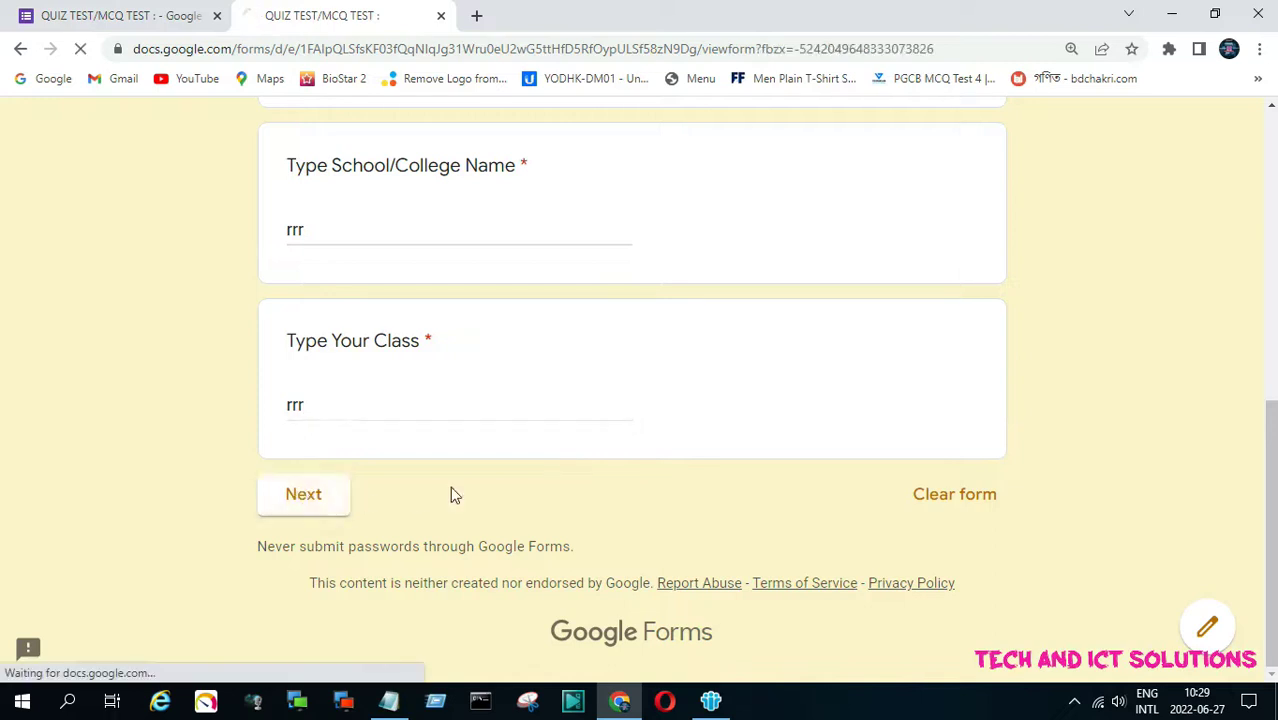
# - Look over the Computer Fundamental section, answer Q1 with C. VDU and highlight the question's points
pyautogui.scroll(-3, 542, 377)
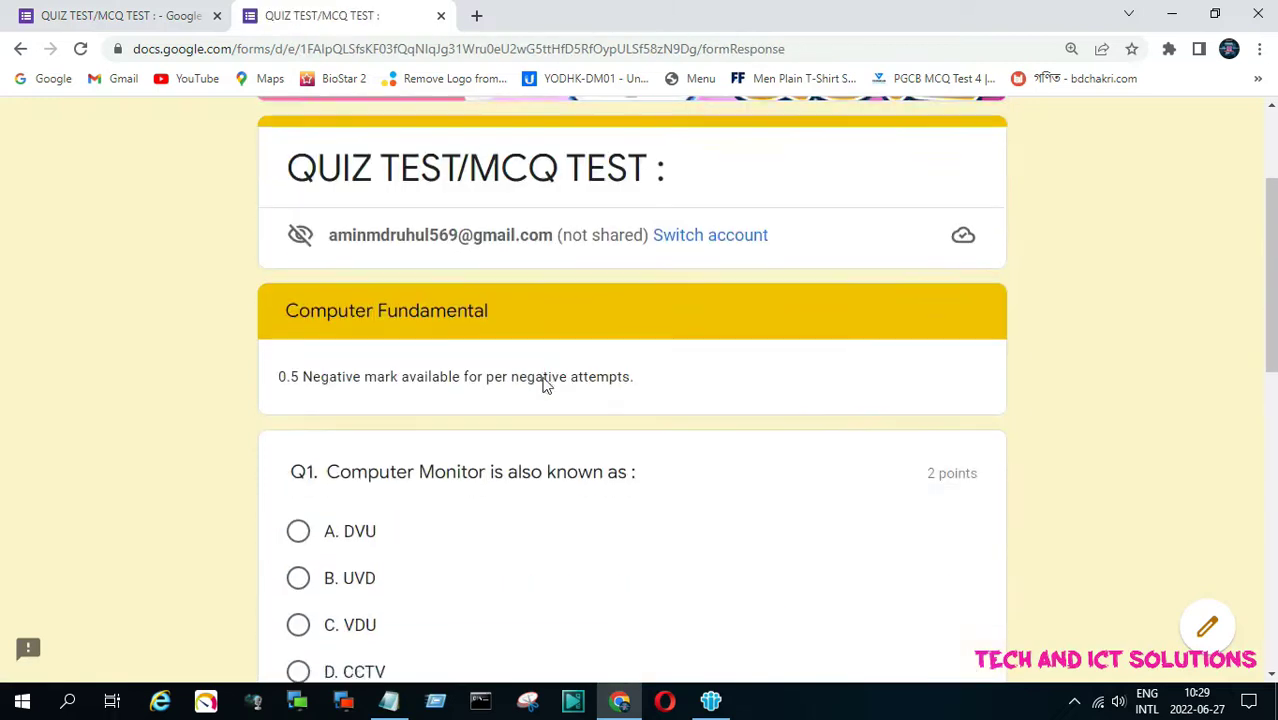
pyautogui.scroll(3, 422, 265)
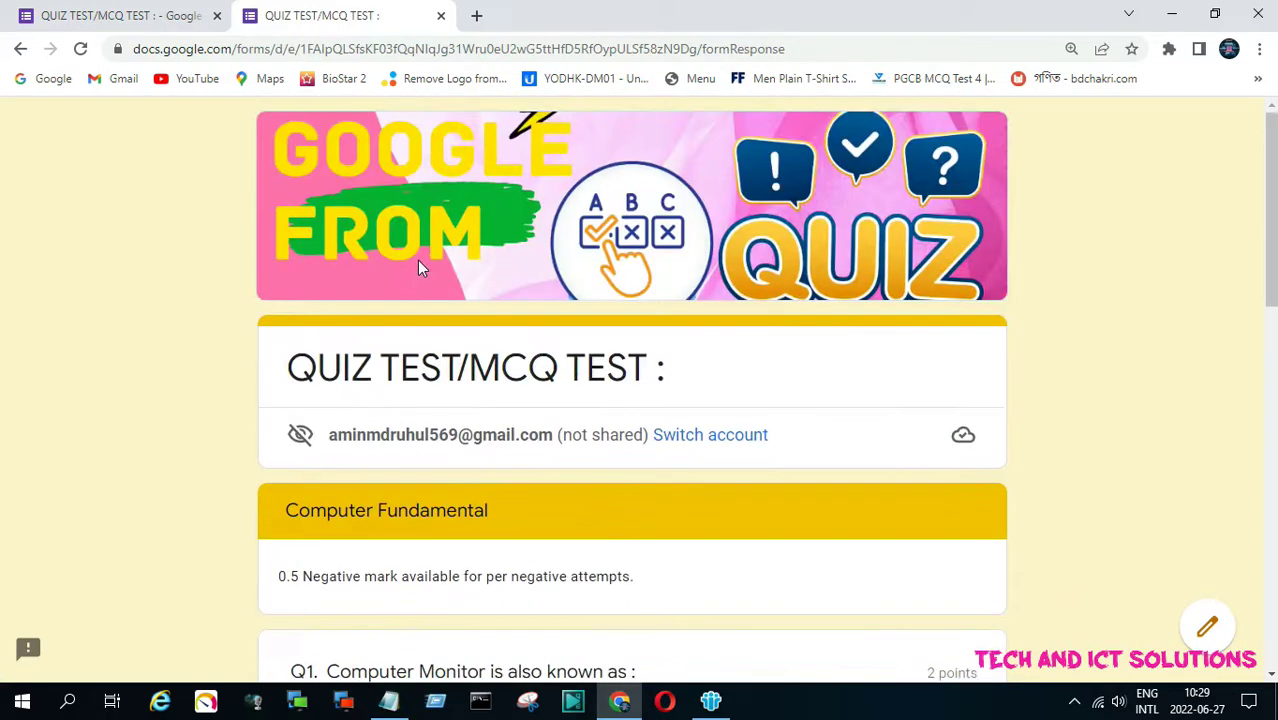
pyautogui.scroll(-3, 420, 265)
pyautogui.scroll(-1, 424, 276)
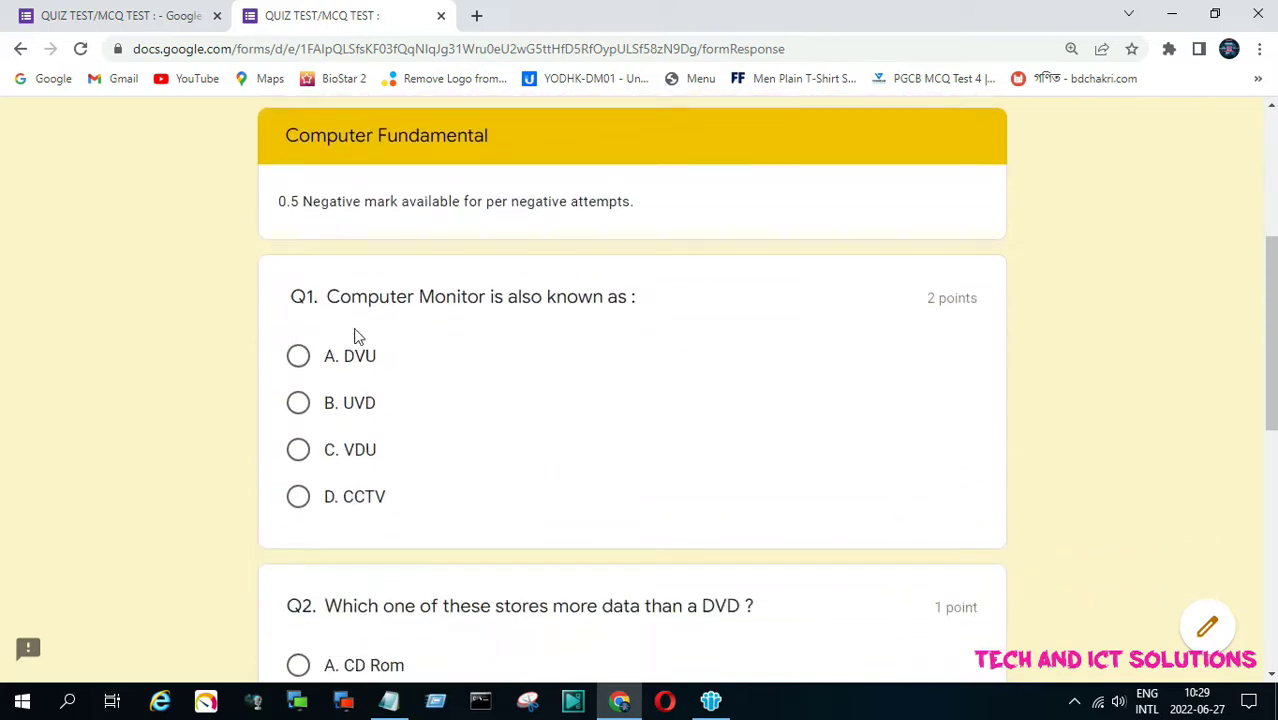
pyautogui.scroll(-1, 431, 374)
pyautogui.click(312, 366)
pyautogui.scroll(-2, 405, 355)
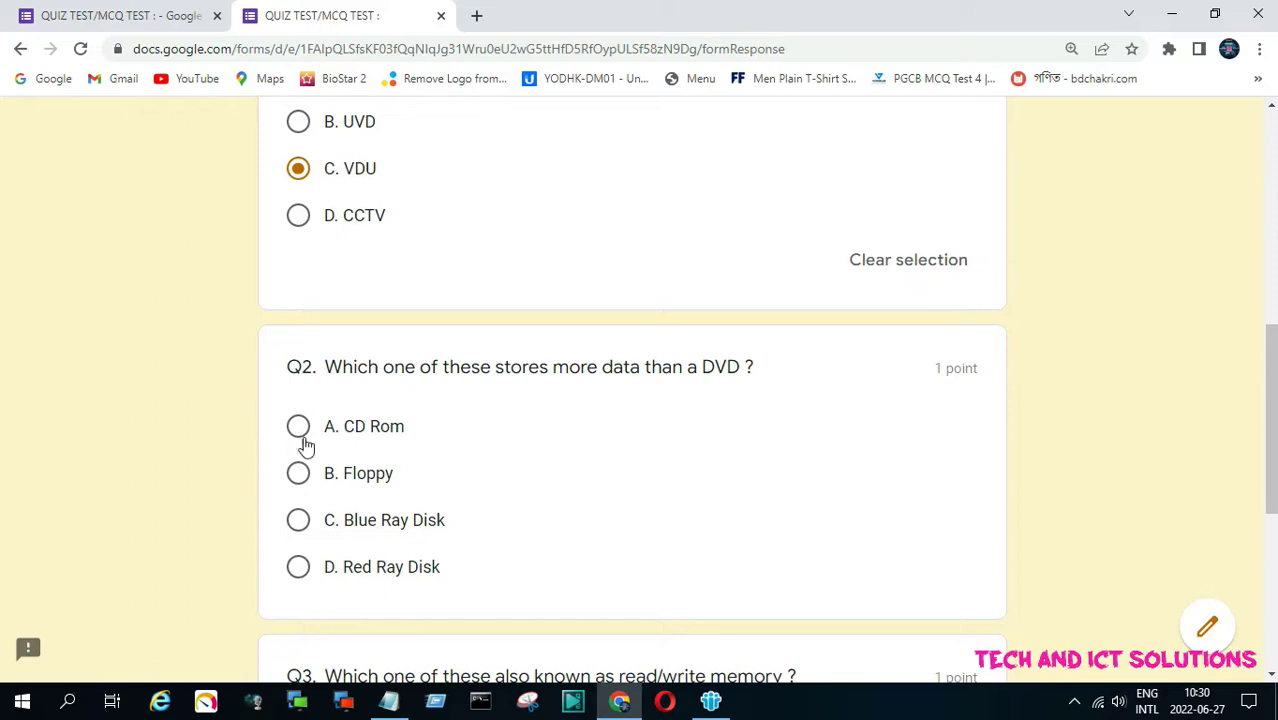
pyautogui.scroll(2, 416, 377)
pyautogui.moveTo(919, 210); pyautogui.dragTo(985, 212)
# - Answer Q2 with B. Floppy and Q3 with A.ROM, and submit the quiz
pyautogui.scroll(-2, 563, 387)
pyautogui.click(300, 475)
pyautogui.scroll(-3, 412, 468)
pyautogui.click(303, 497)
pyautogui.scroll(-3, 478, 398)
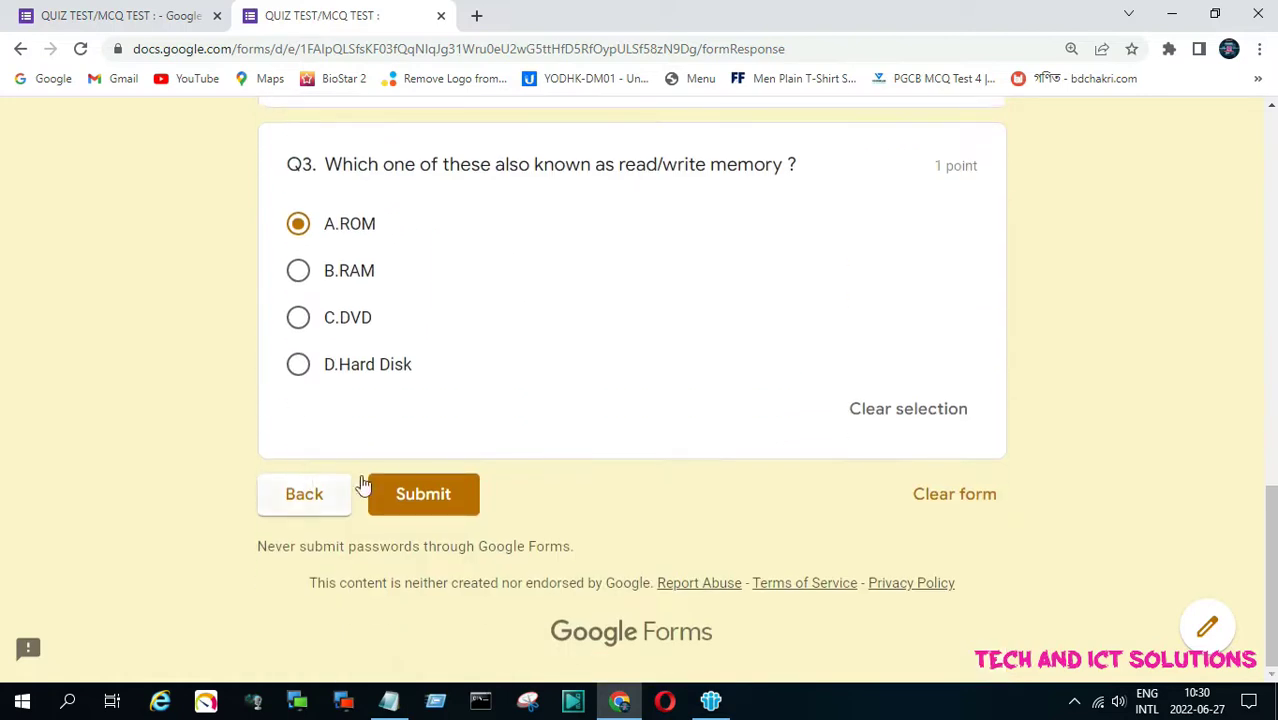
pyautogui.click(452, 495)
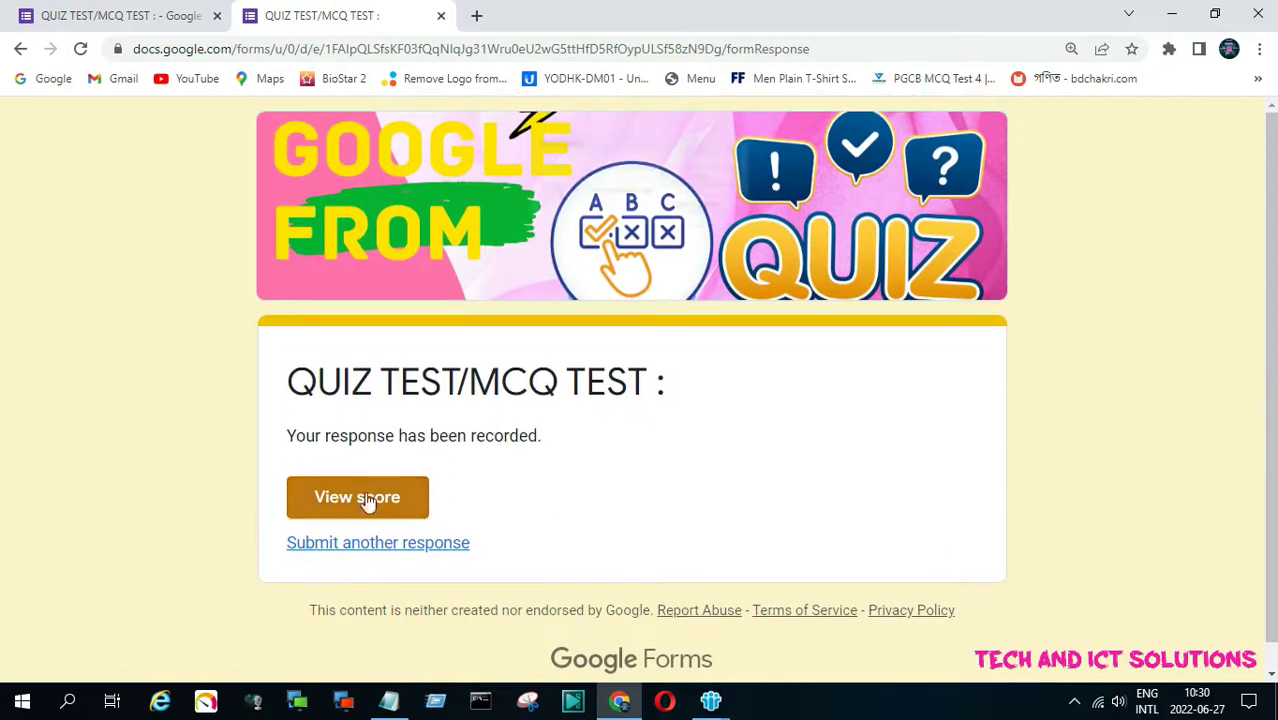
# - Open the score of the submitted response and highlight the total points
pyautogui.click(670, 178)
pyautogui.click(320, 500)
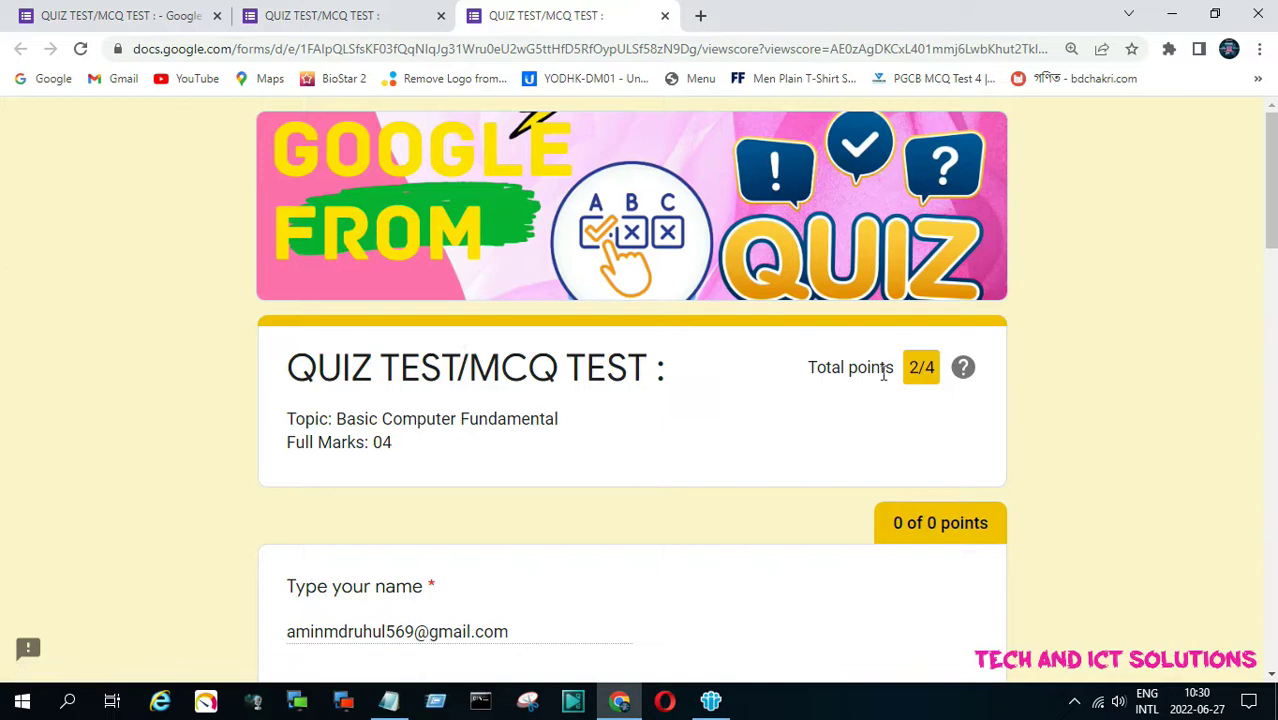
pyautogui.moveTo(922, 367); pyautogui.dragTo(935, 367)
# - Review the marks and correct answers for Q1, Q2 and Q3 in the score report, and return to its header
pyautogui.scroll(-6, 818, 393)
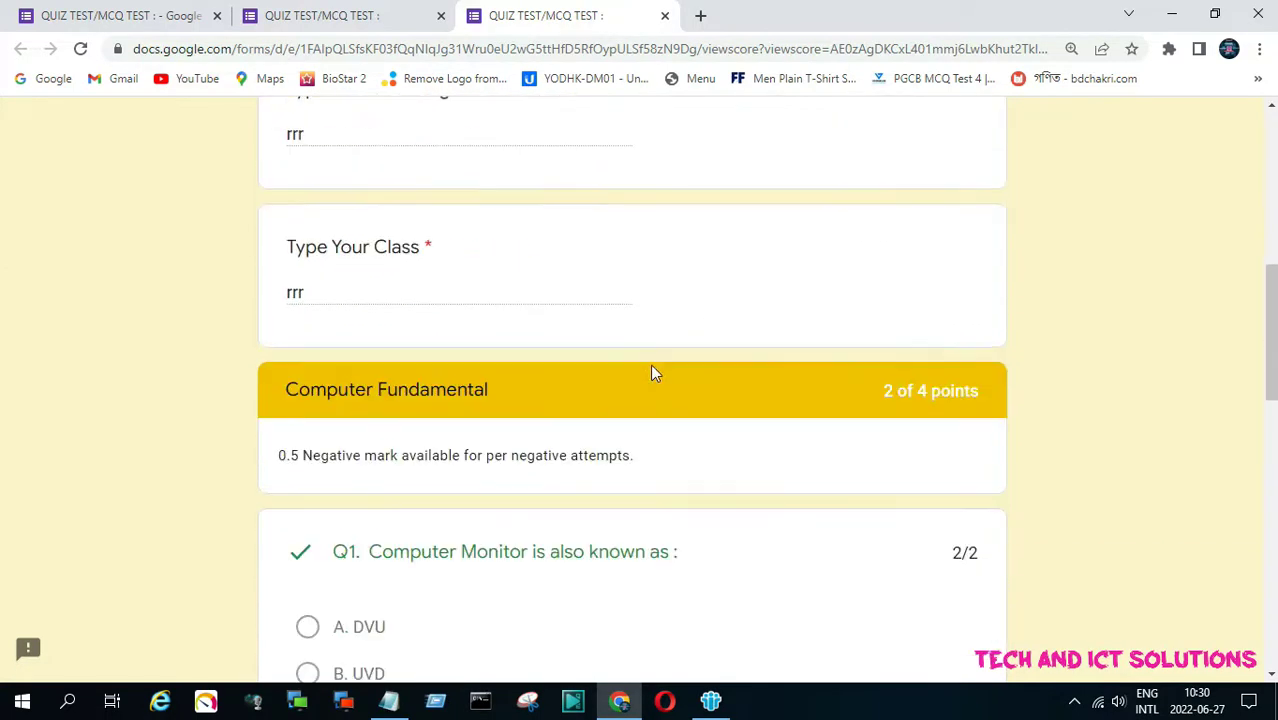
pyautogui.scroll(-2, 652, 371)
pyautogui.scroll(-1, 650, 371)
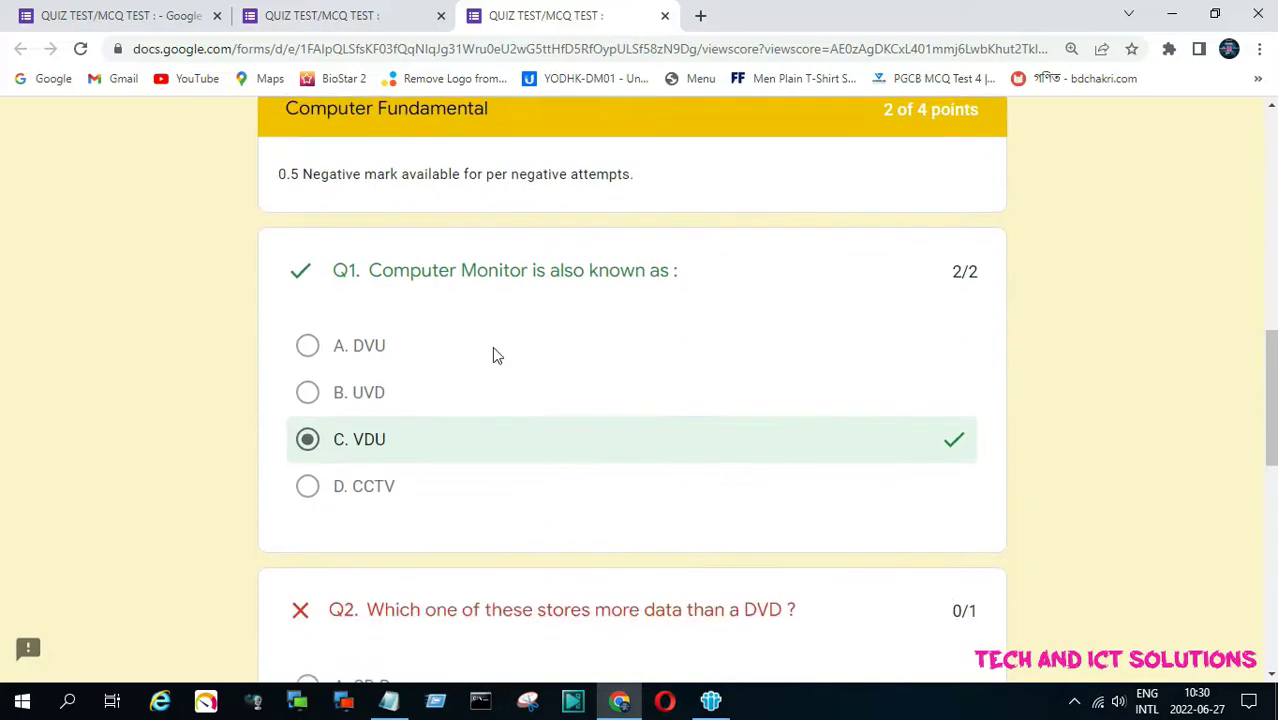
pyautogui.scroll(1, 412, 307)
pyautogui.scroll(-1, 512, 398)
pyautogui.scroll(-3, 857, 441)
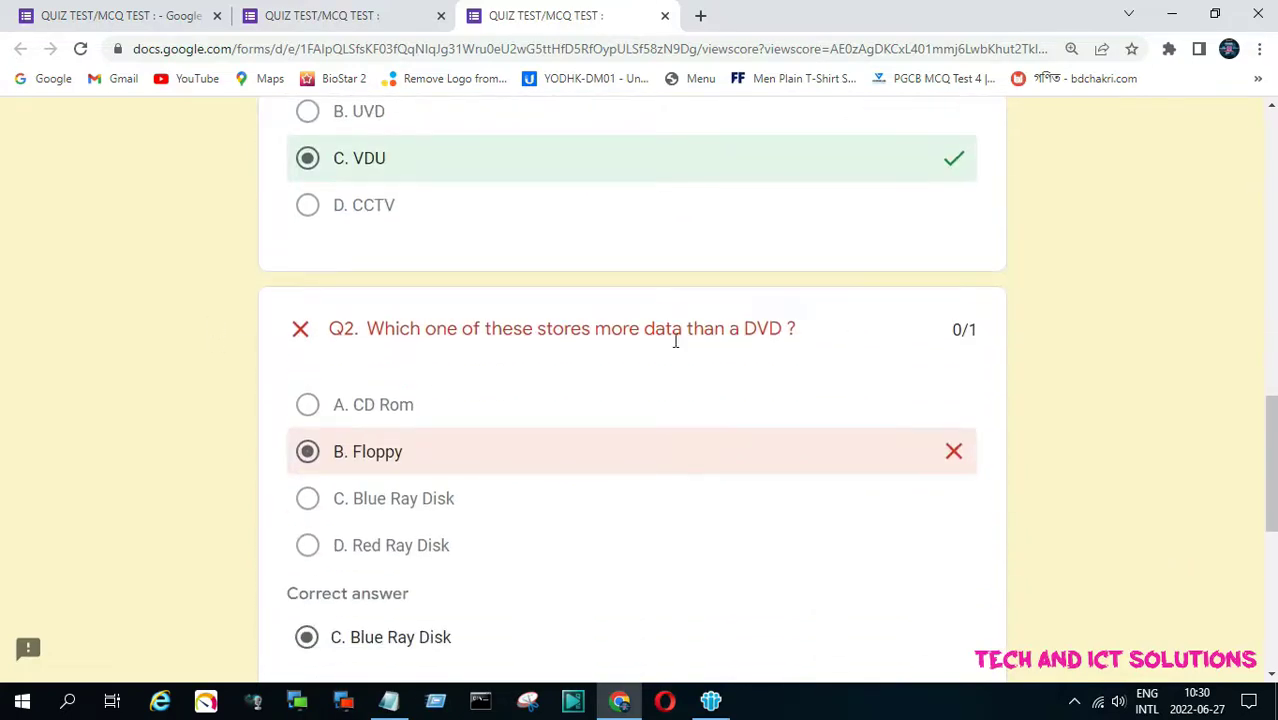
pyautogui.scroll(-2, 478, 441)
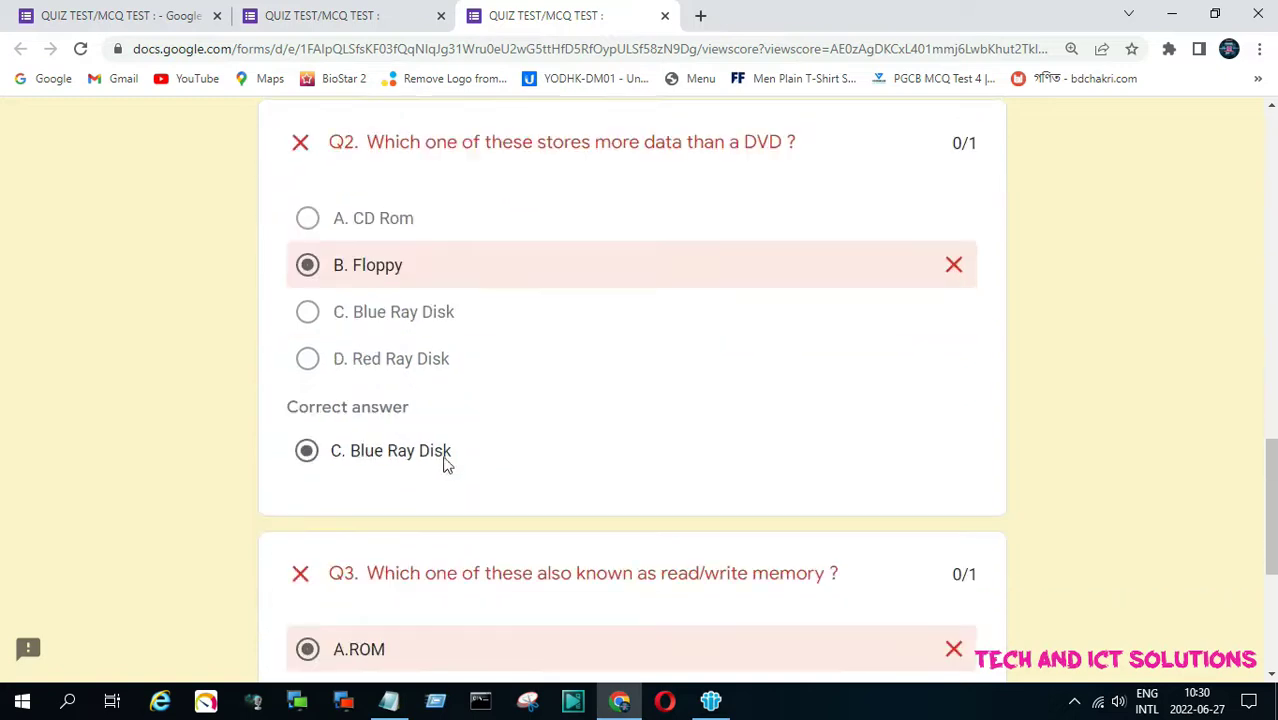
pyautogui.scroll(-3, 476, 457)
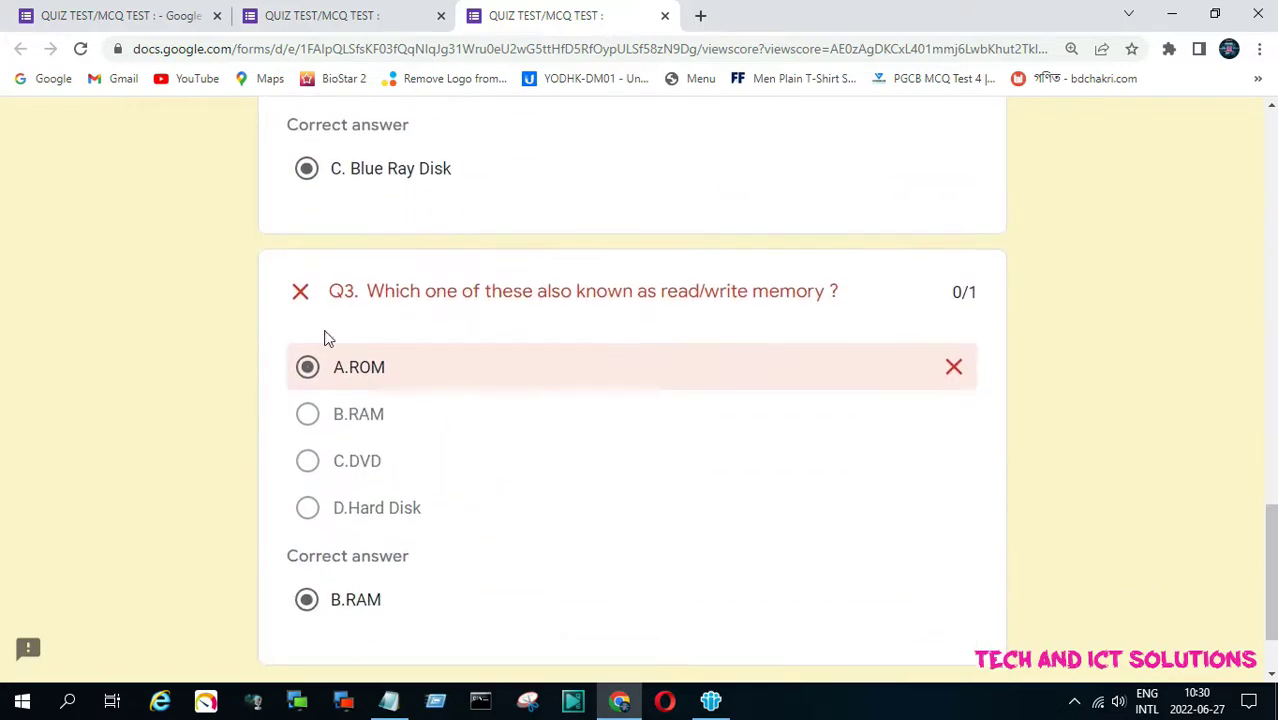
pyautogui.scroll(-2, 395, 445)
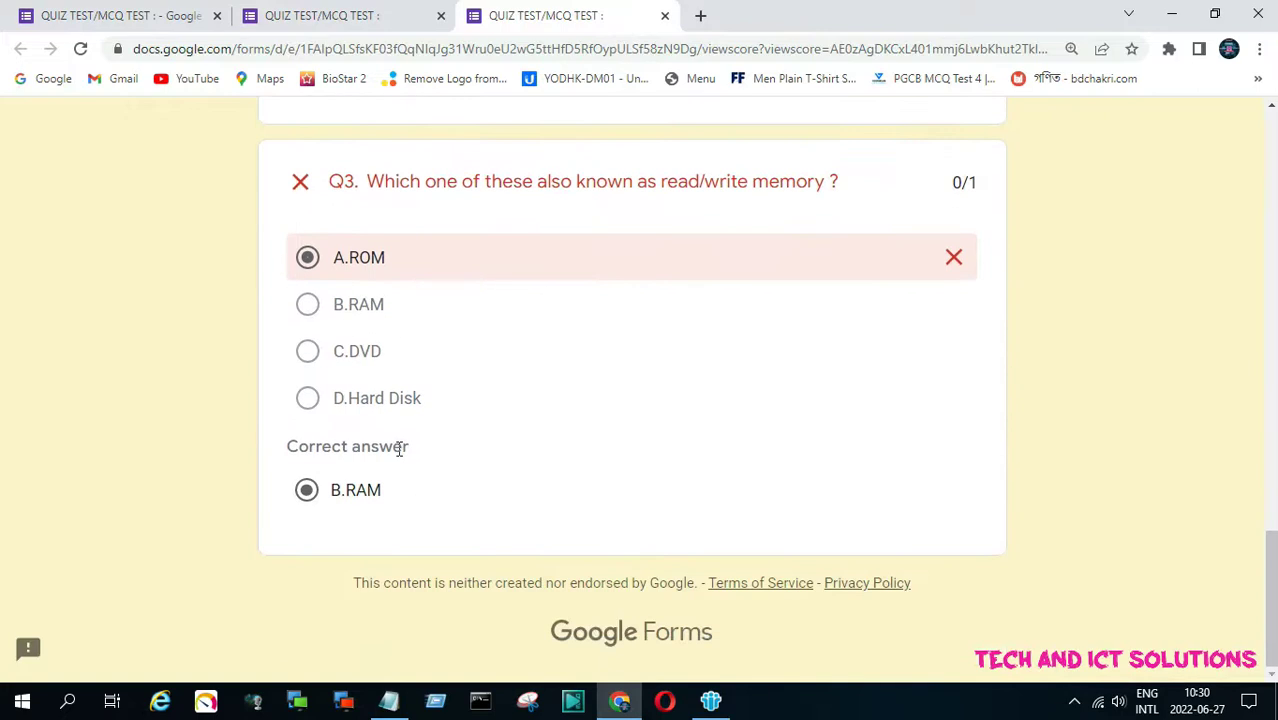
pyautogui.scroll(12, 400, 448)
pyautogui.scroll(8, 403, 450)
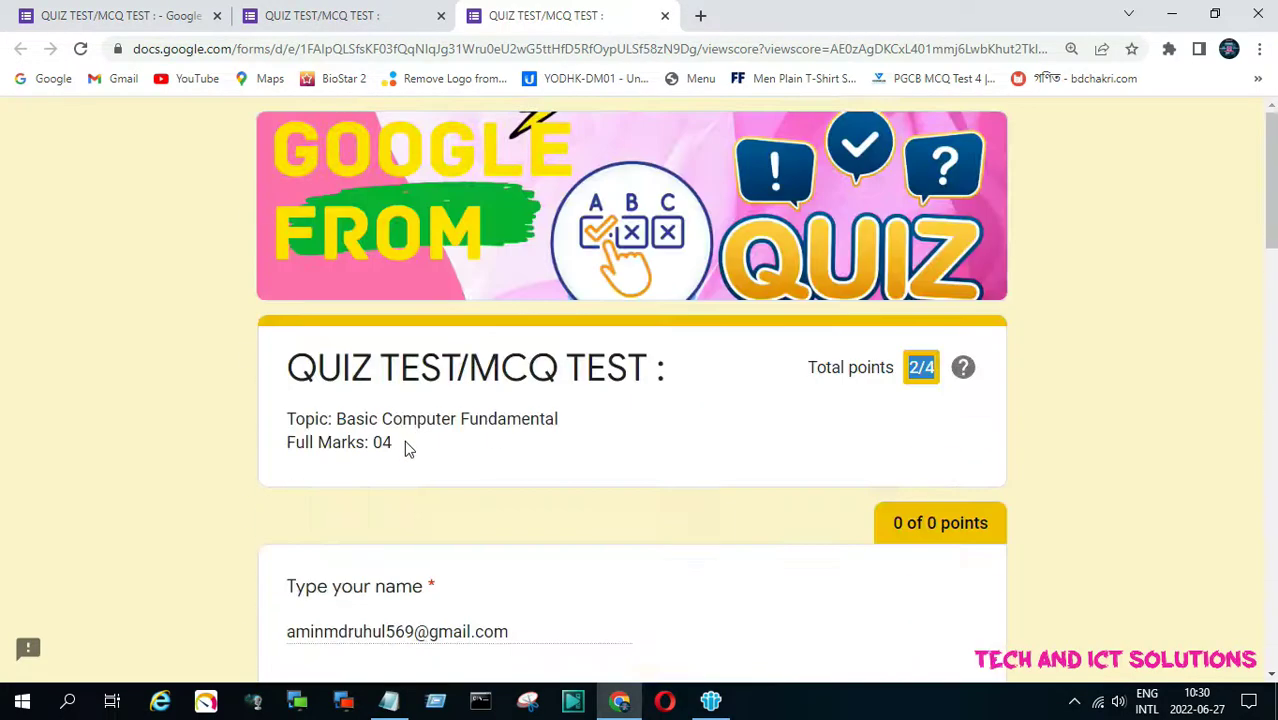